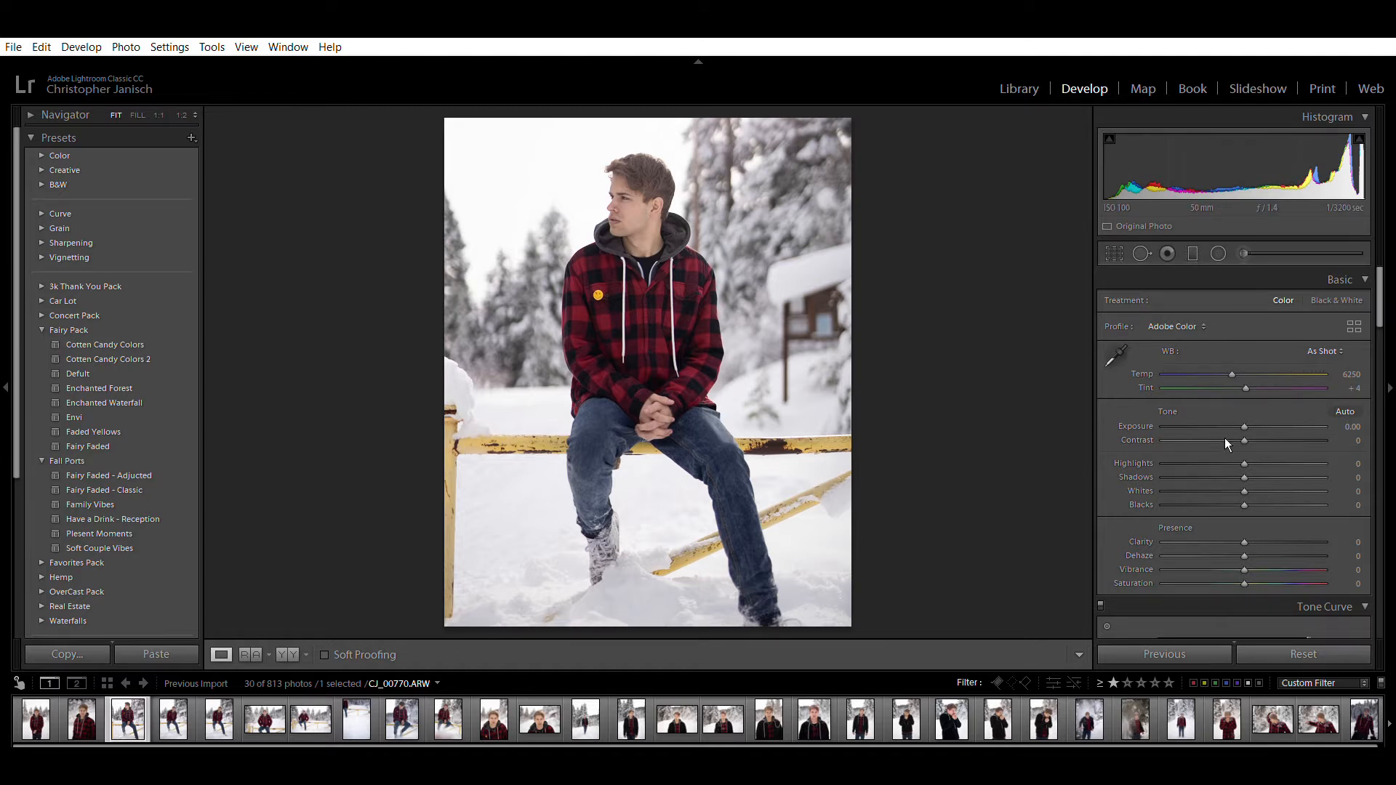
# - Adjust the portrait's tone to exposure +0.02, highlights −60, shadows −4, whites −14 and blacks +1
pyautogui.moveTo(1244, 426)
pyautogui.mouseDown()
pyautogui.moveTo(1254, 421)
pyautogui.moveTo(1262, 456)
pyautogui.moveTo(1243, 450)
pyautogui.mouseUp()
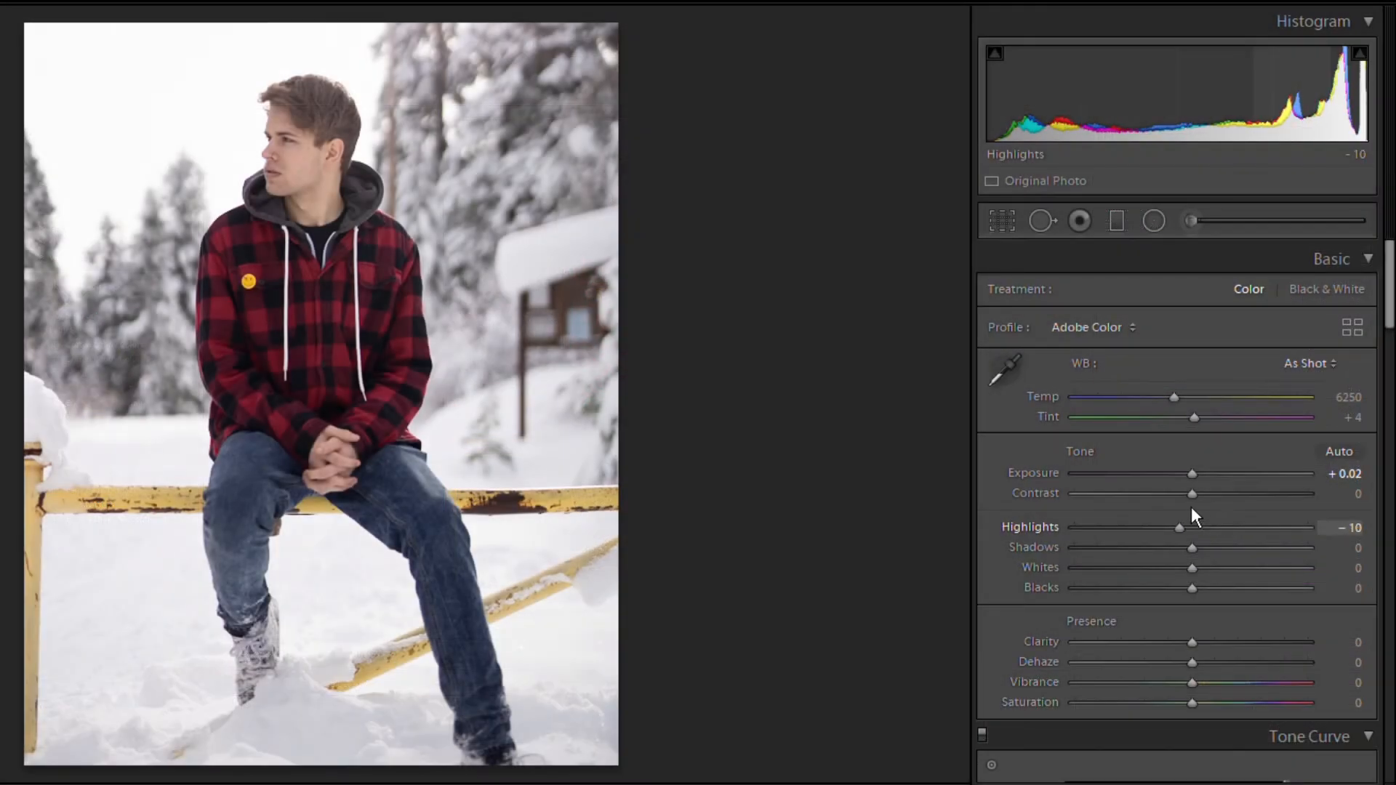
pyautogui.moveTo(1191, 507); pyautogui.dragTo(1132, 503)
pyautogui.moveTo(1208, 539); pyautogui.dragTo(1205, 589)
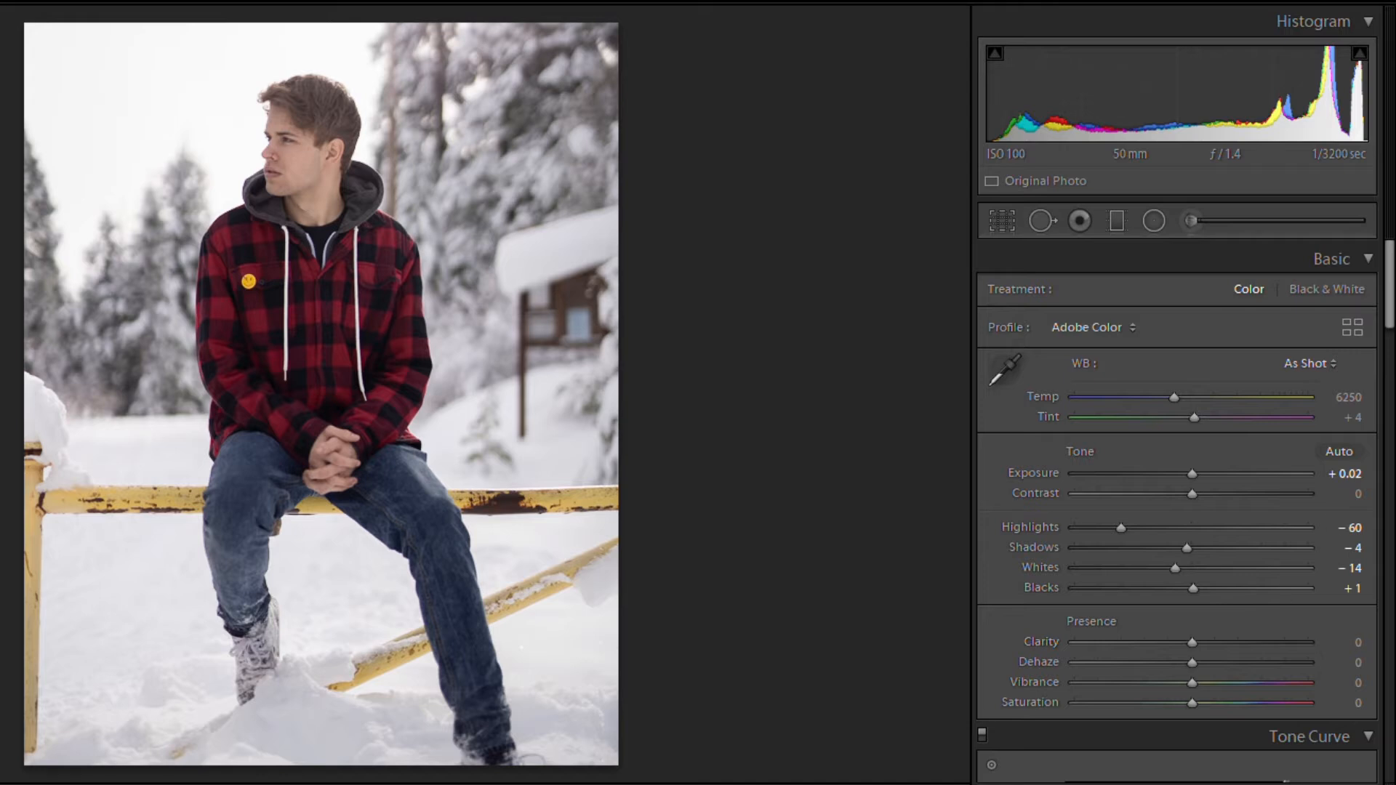
# - Shift the HSL hue of orange to −18 and yellow to −30, leaving red at 0
pyautogui.scroll(-10, 1178, 509)
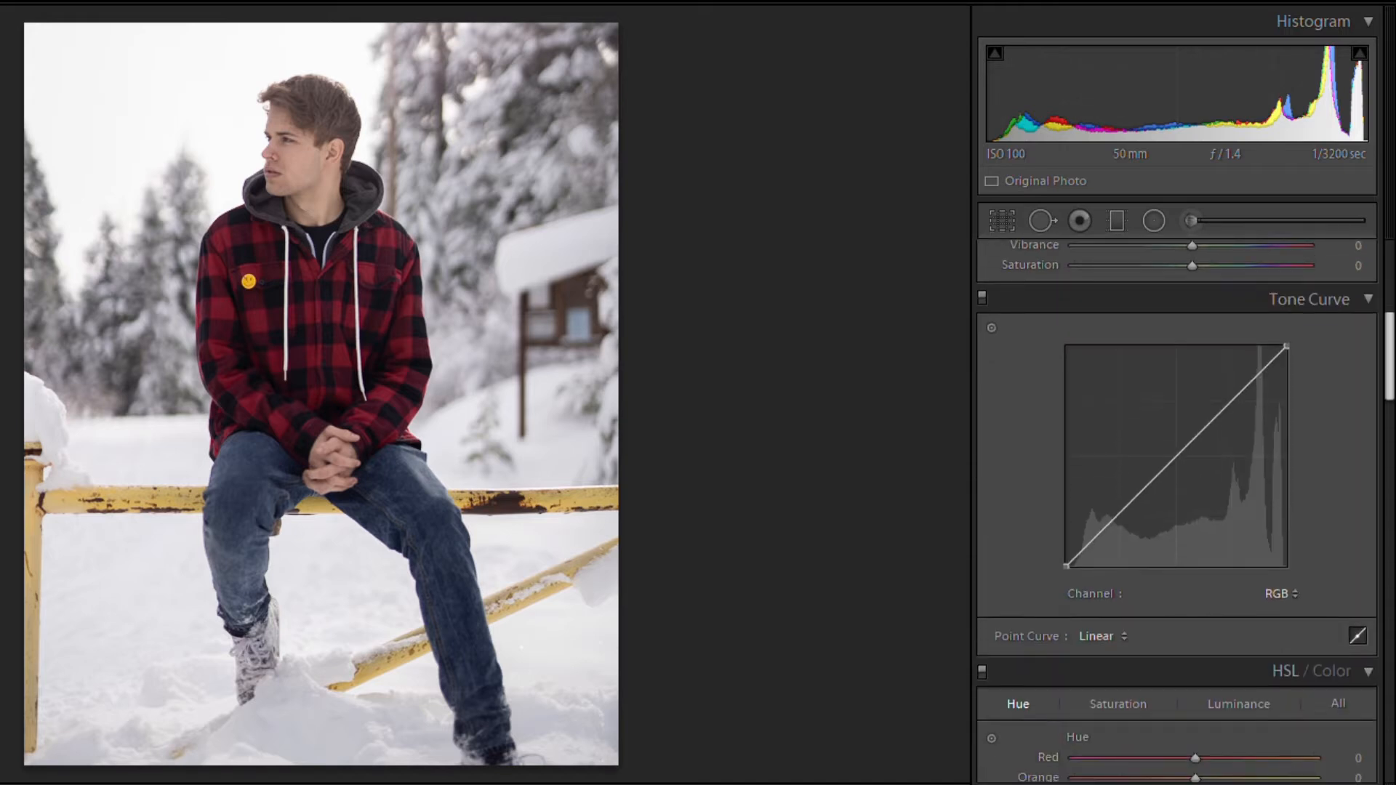
pyautogui.scroll(-5, 1178, 509)
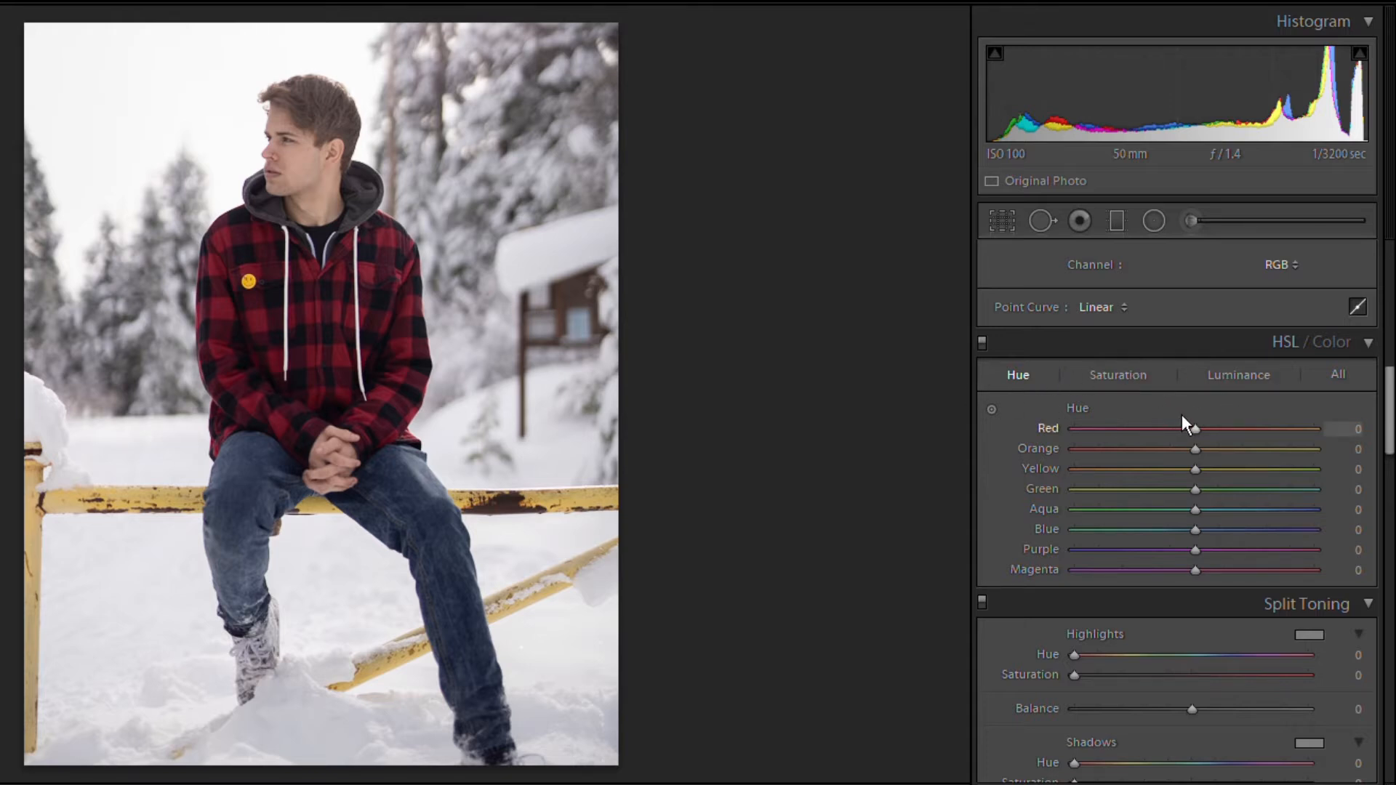
pyautogui.moveTo(1193, 429)
pyautogui.mouseDown()
pyautogui.moveTo(1153, 428)
pyautogui.moveTo(1267, 429)
pyautogui.moveTo(1211, 434)
pyautogui.mouseUp()
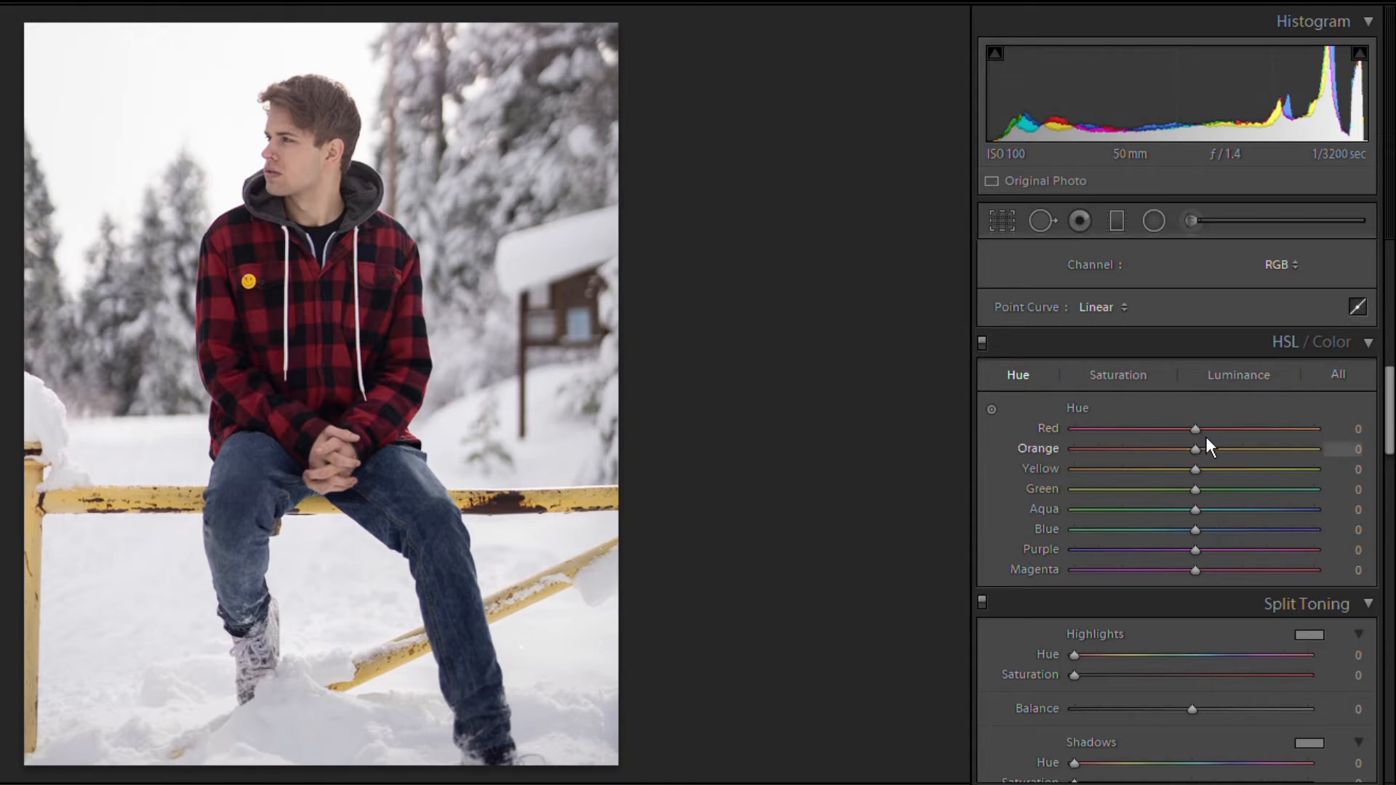
pyautogui.moveTo(1198, 438); pyautogui.dragTo(1172, 471)
pyautogui.click(1172, 465)
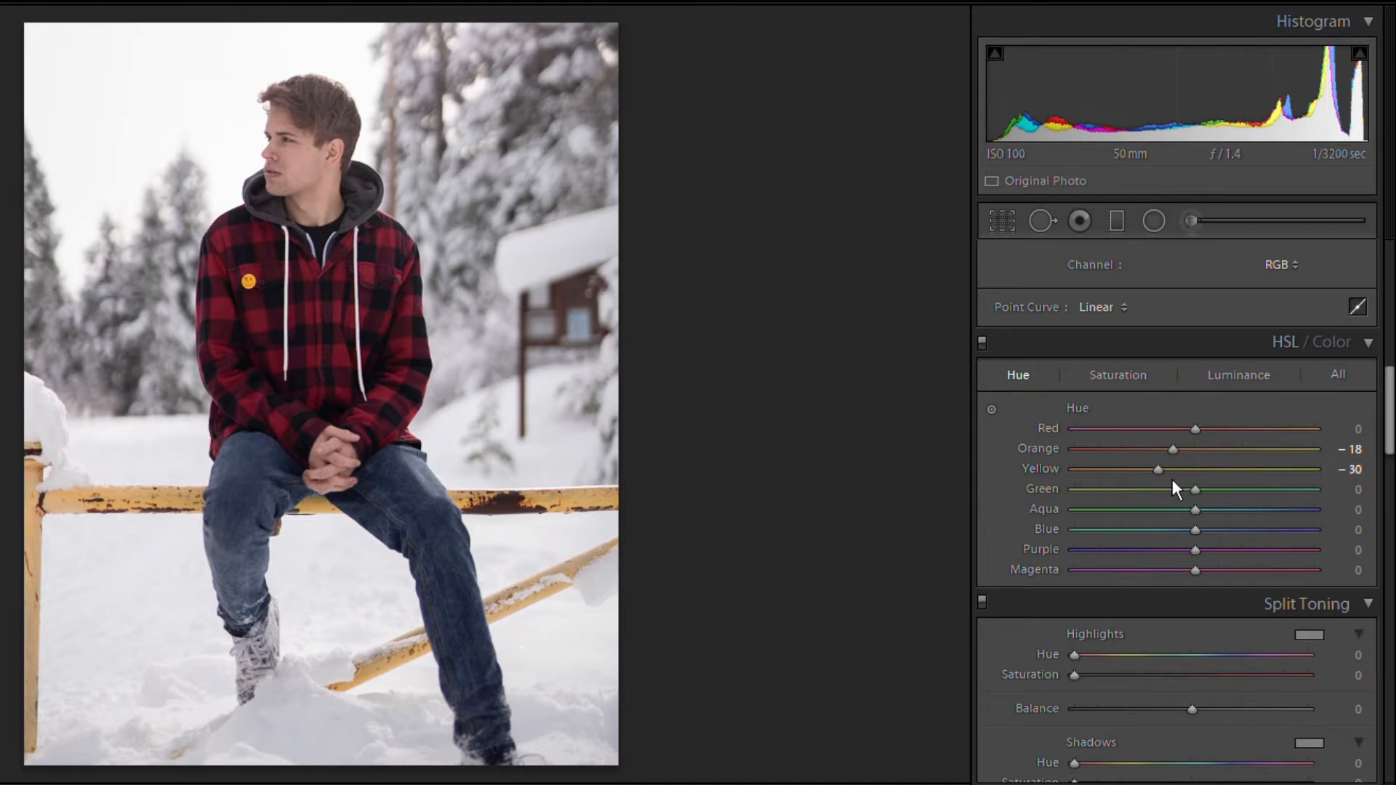
# - Set the remaining HSL hues to green −1, aqua +1, blue −41, purple +3 and magenta +2
pyautogui.moveTo(1182, 479); pyautogui.dragTo(1247, 511)
pyautogui.moveTo(1101, 446); pyautogui.dragTo(1202, 471)
pyautogui.moveTo(1204, 489); pyautogui.dragTo(1088, 493)
pyautogui.moveTo(1246, 510); pyautogui.dragTo(1070, 480)
pyautogui.moveTo(1211, 488); pyautogui.dragTo(1268, 511)
pyautogui.moveTo(1076, 502); pyautogui.dragTo(1196, 538)
pyautogui.moveTo(1196, 529)
pyautogui.mouseDown()
pyautogui.moveTo(1056, 528)
pyautogui.moveTo(1254, 542)
pyautogui.moveTo(1068, 516)
pyautogui.moveTo(1358, 538)
pyautogui.moveTo(1174, 489)
pyautogui.moveTo(1195, 524)
pyautogui.moveTo(1178, 526)
pyautogui.mouseUp()
pyautogui.moveTo(1170, 525); pyautogui.dragTo(1210, 678)
pyautogui.moveTo(1203, 564)
pyautogui.mouseDown()
pyautogui.moveTo(1031, 604)
pyautogui.moveTo(1320, 606)
pyautogui.moveTo(914, 590)
pyautogui.moveTo(1236, 583)
pyautogui.moveTo(1268, 635)
pyautogui.moveTo(1196, 590)
pyautogui.mouseUp()
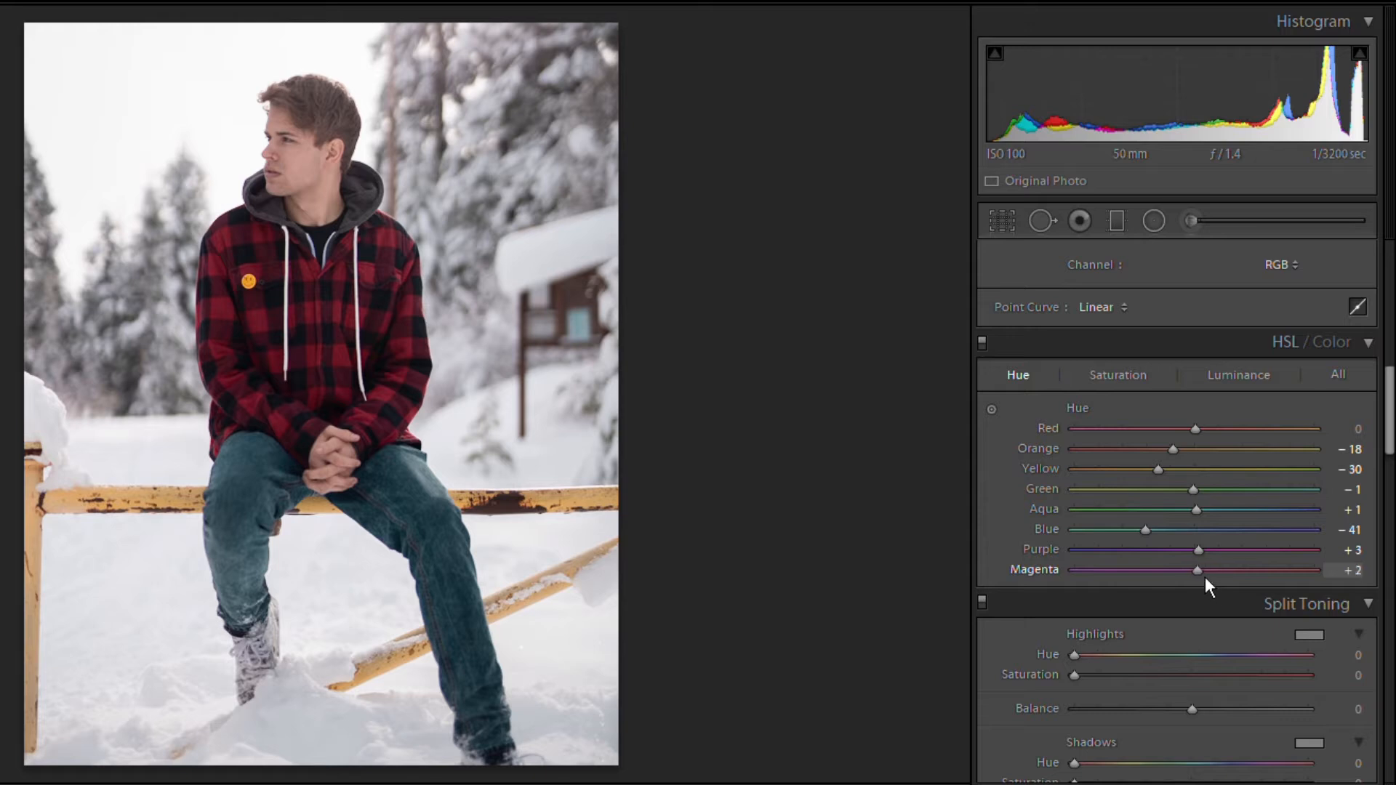
# - Set the HSL saturation of red to −25, orange to +23 and yellow to +18, checking the face up close
pyautogui.click(1140, 364)
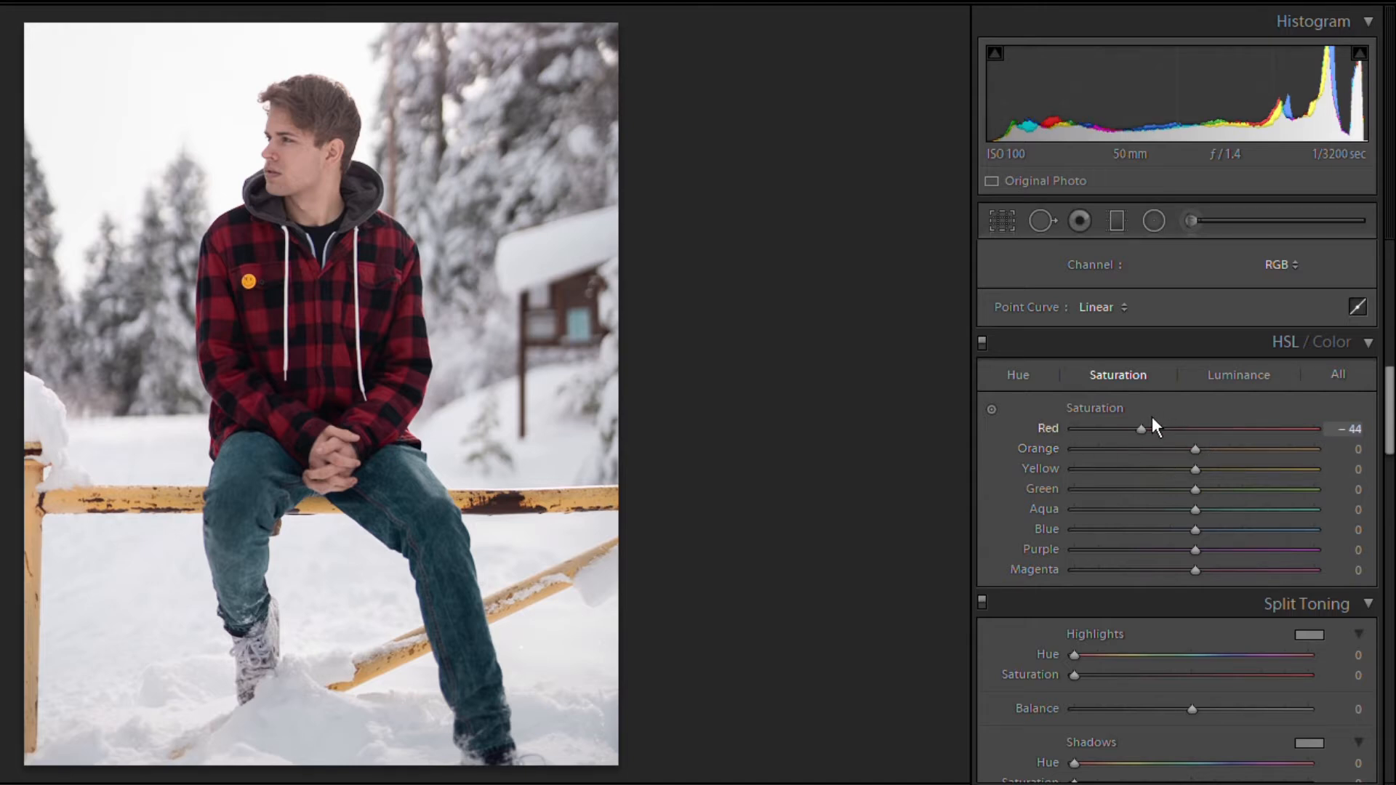
pyautogui.moveTo(1152, 417); pyautogui.dragTo(1175, 437)
pyautogui.scroll(4, 1220, 435)
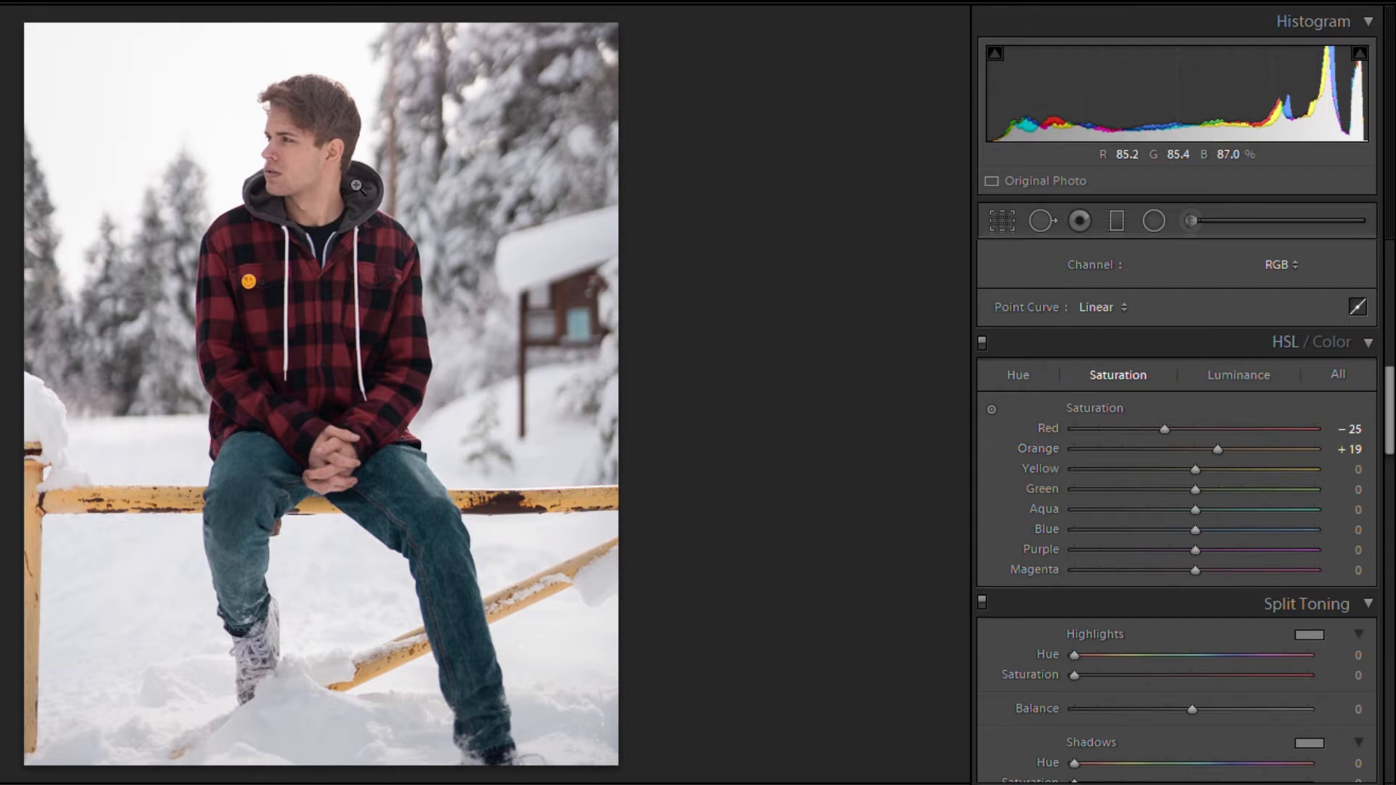
pyautogui.click(301, 129)
pyautogui.moveTo(311, 134); pyautogui.dragTo(359, 246)
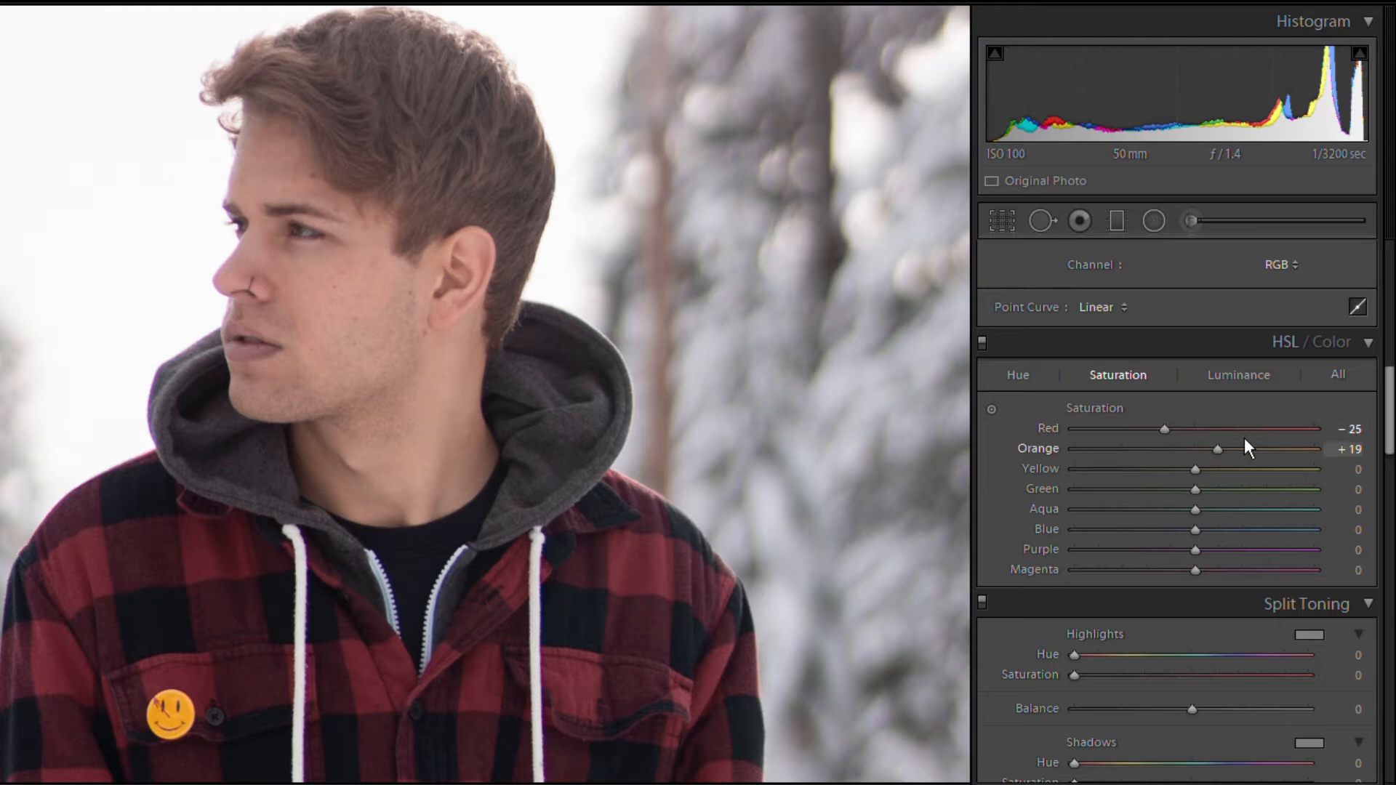
pyautogui.moveTo(1246, 438)
pyautogui.mouseDown()
pyautogui.moveTo(1274, 443)
pyautogui.moveTo(1206, 447)
pyautogui.moveTo(1238, 451)
pyautogui.moveTo(1223, 451)
pyautogui.mouseUp()
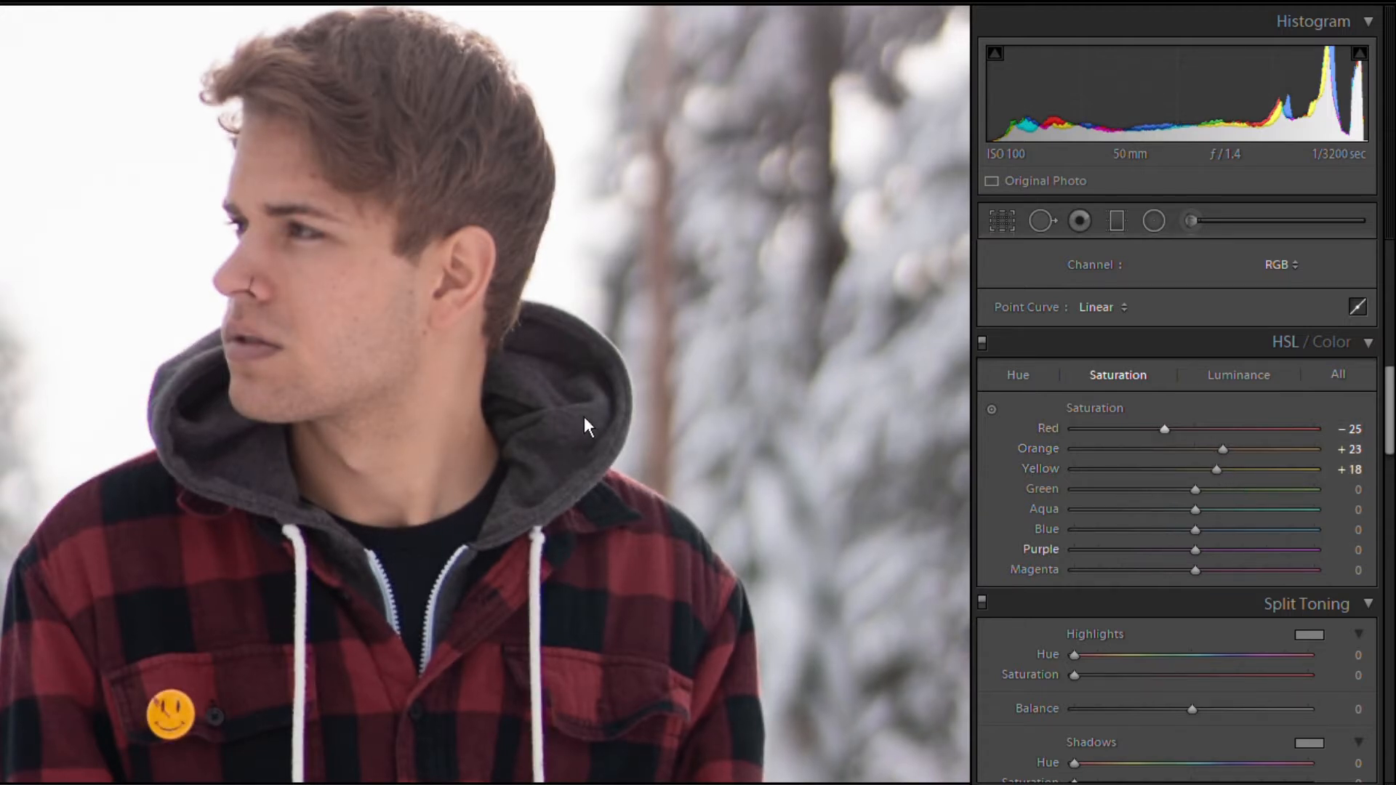
# - Check the jeans up close and reduce the blue saturation to −18
pyautogui.moveTo(536, 405); pyautogui.dragTo(570, 93)
pyautogui.moveTo(681, 725); pyautogui.dragTo(617, 336)
pyautogui.moveTo(662, 764); pyautogui.dragTo(619, 312)
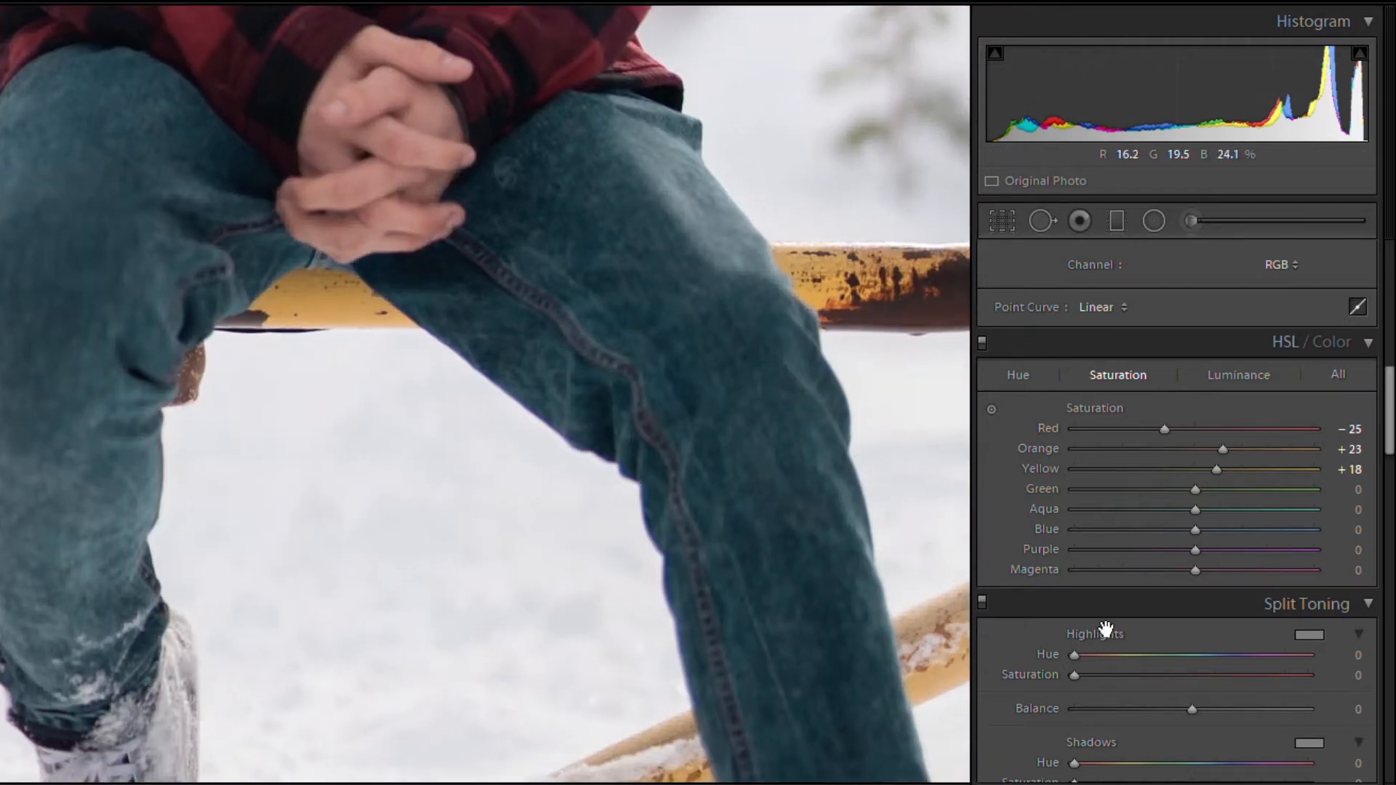
pyautogui.moveTo(1172, 523); pyautogui.dragTo(1156, 525)
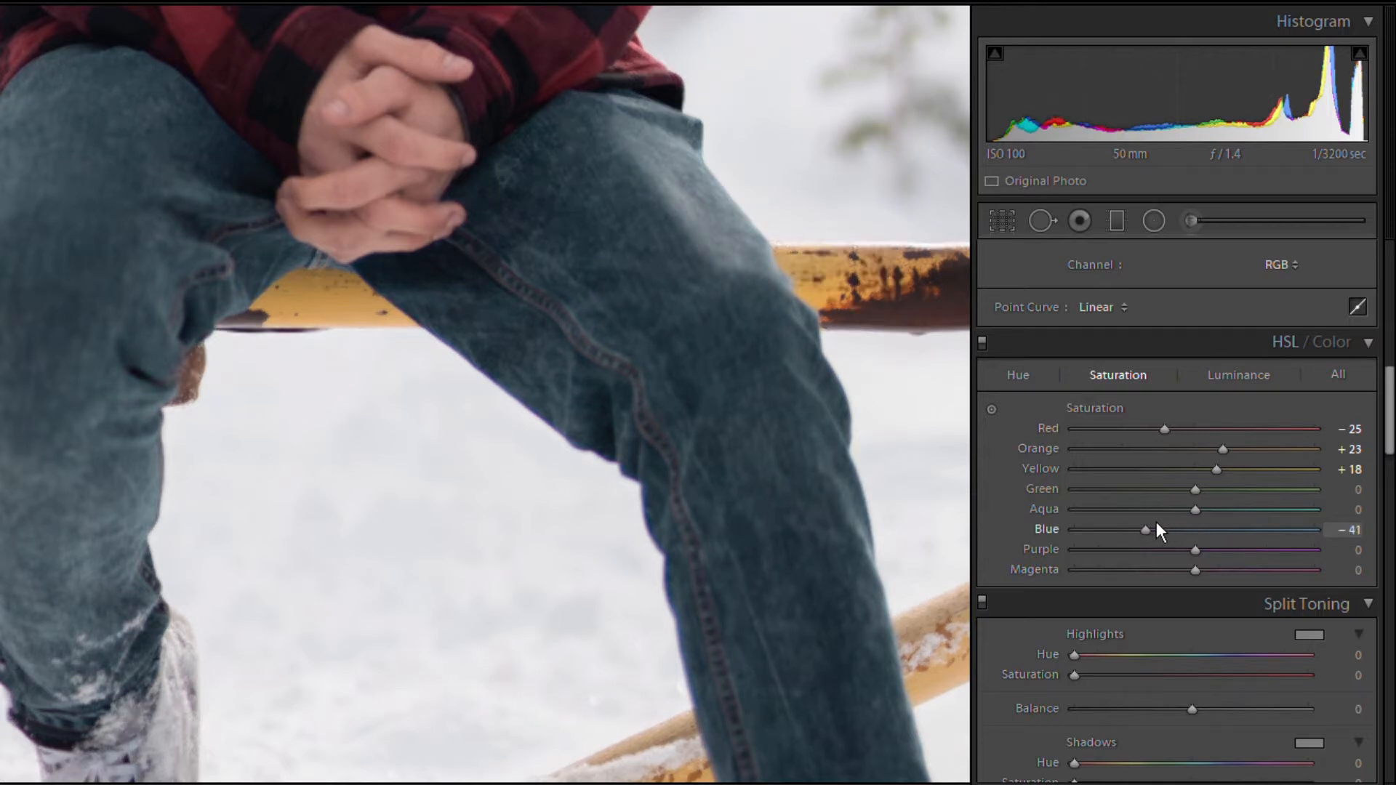
pyautogui.click(445, 383)
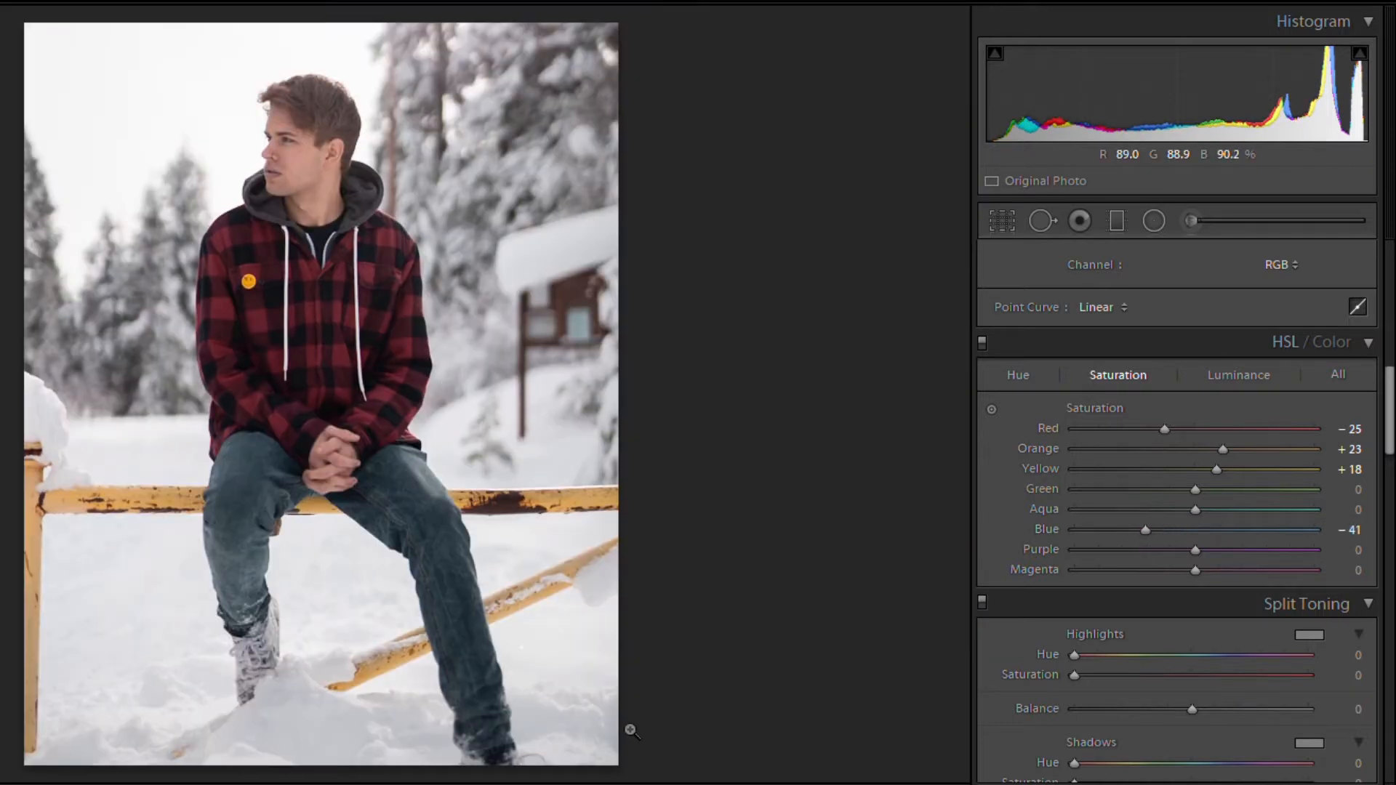
pyautogui.click(1174, 528)
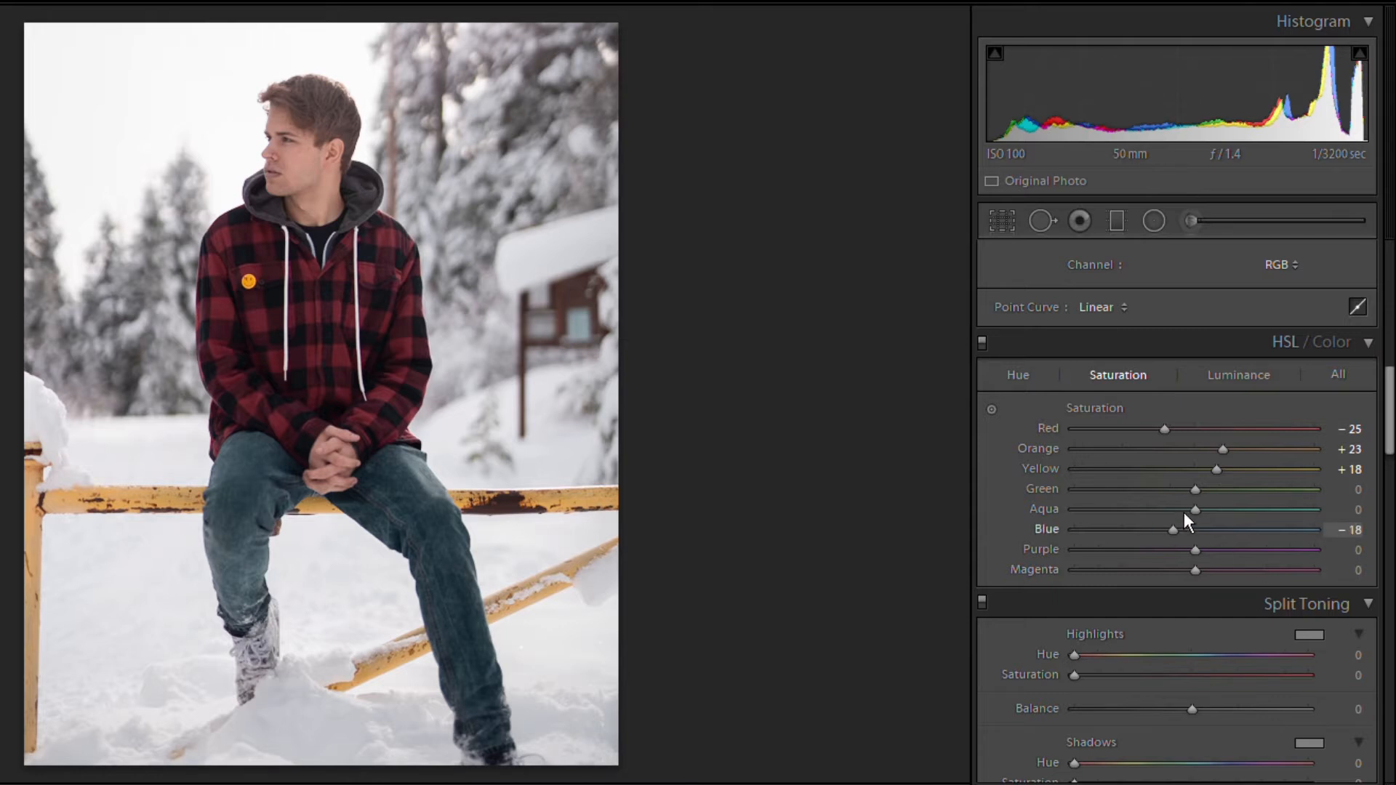
# - Raise the orange luminance to +21 in the HSL adjustments, judging the skin tone on a close-up of the face
pyautogui.click(1244, 366)
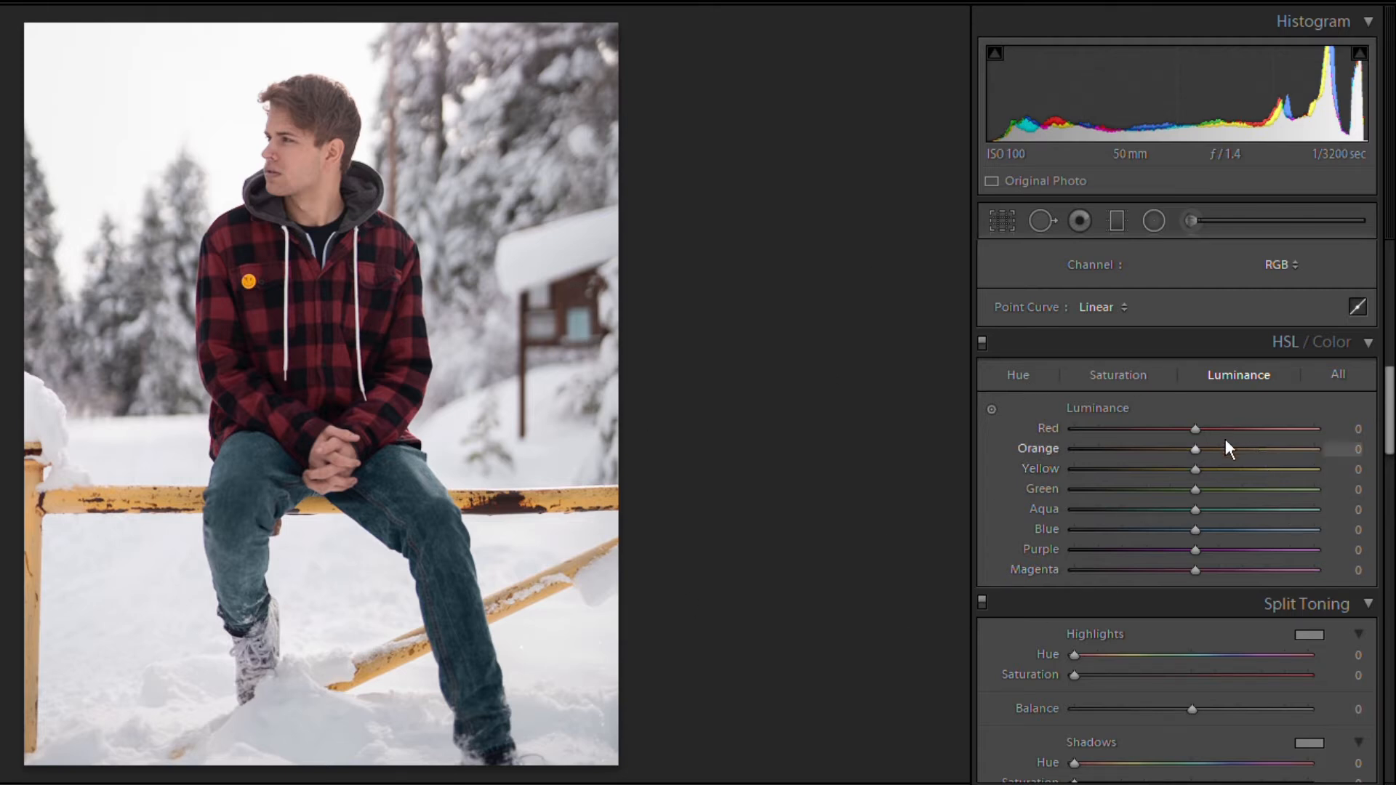
pyautogui.scroll(4, 1224, 439)
pyautogui.click(320, 145)
pyautogui.moveTo(320, 145); pyautogui.dragTo(339, 265)
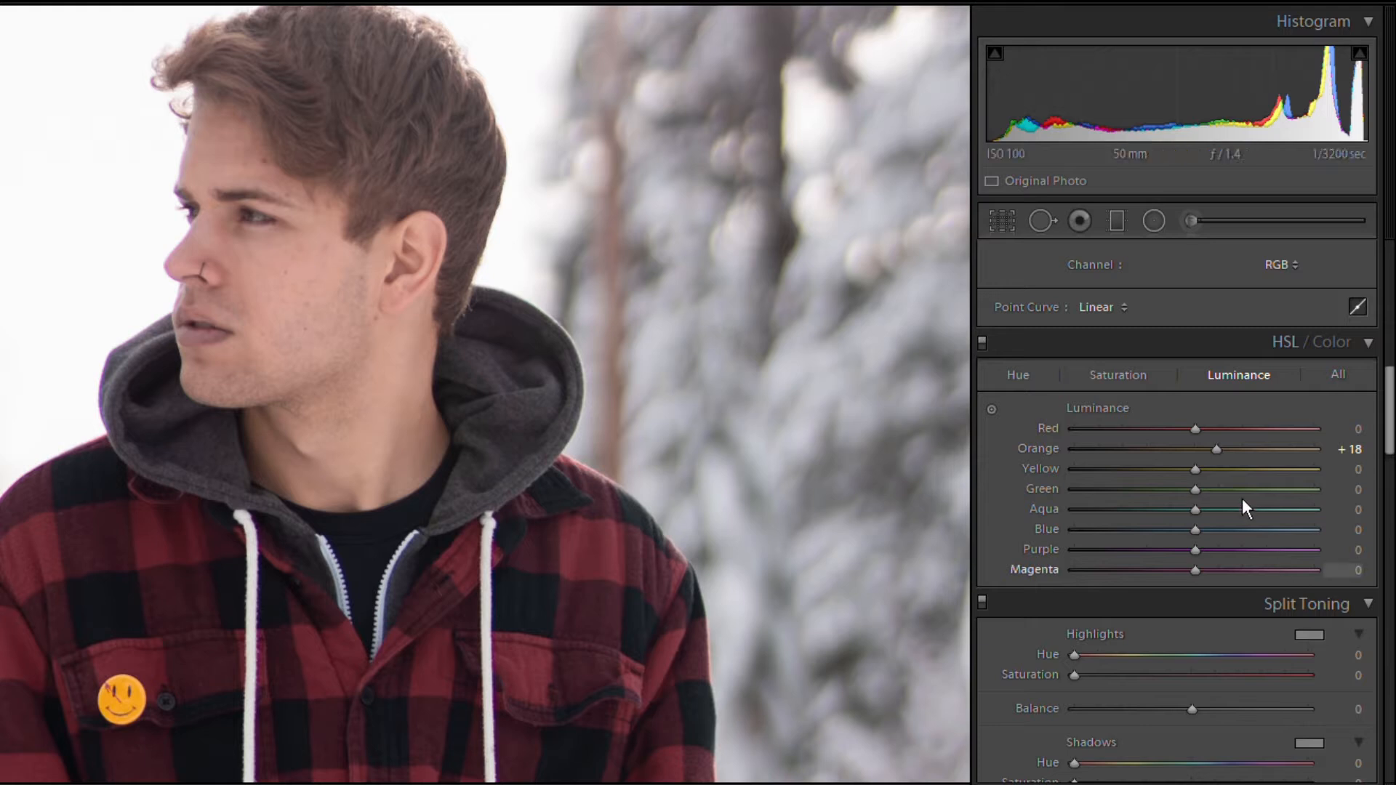
pyautogui.moveTo(1207, 433); pyautogui.dragTo(1203, 439)
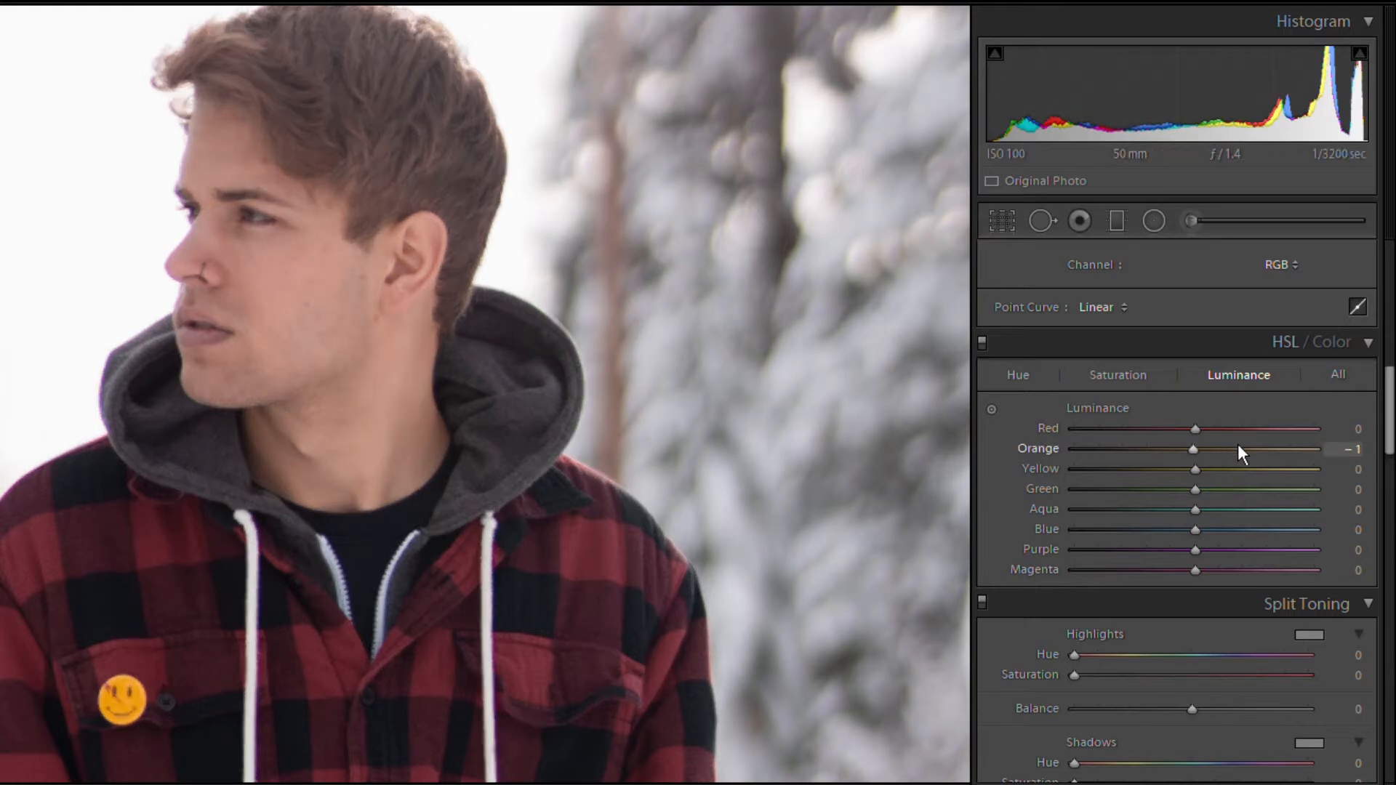
pyautogui.moveTo(1253, 445); pyautogui.dragTo(1230, 440)
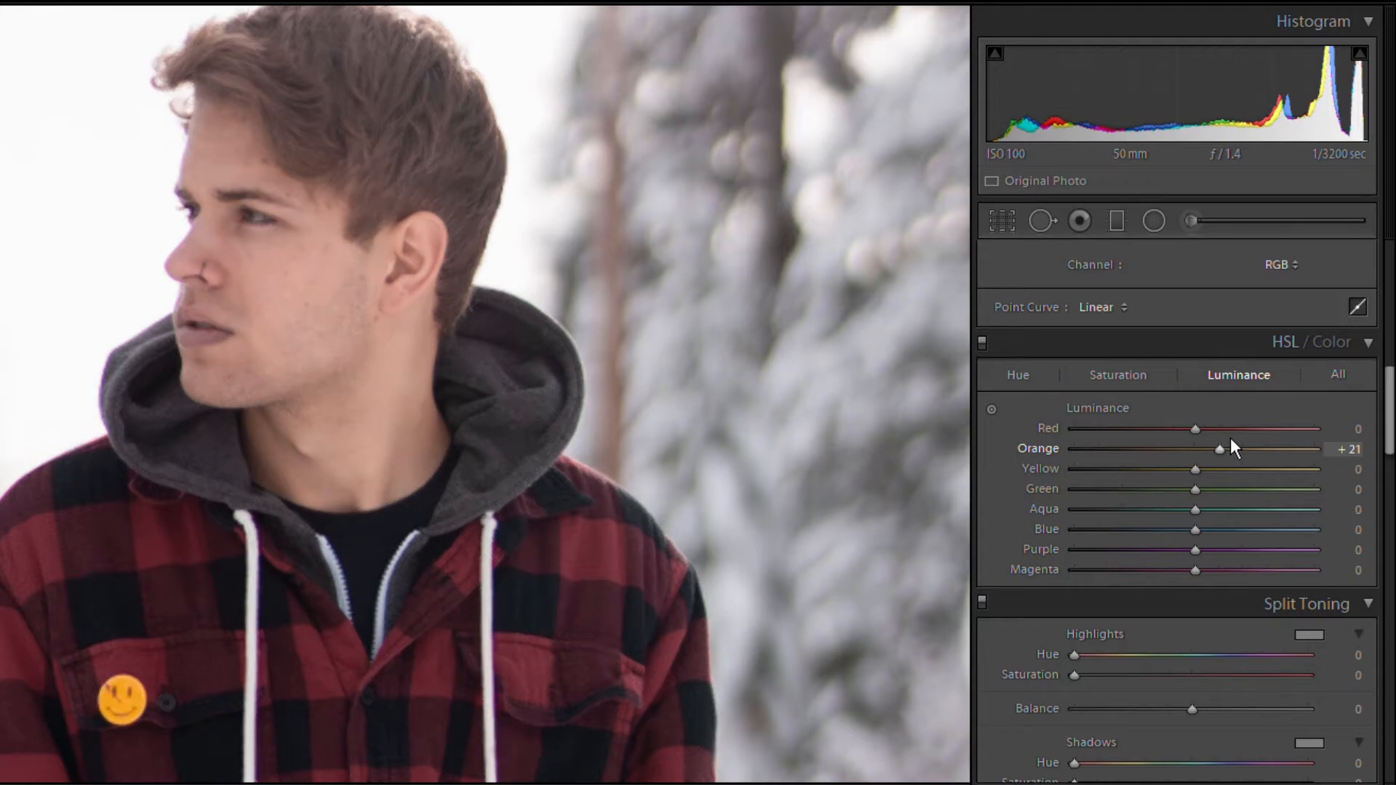
pyautogui.click(504, 365)
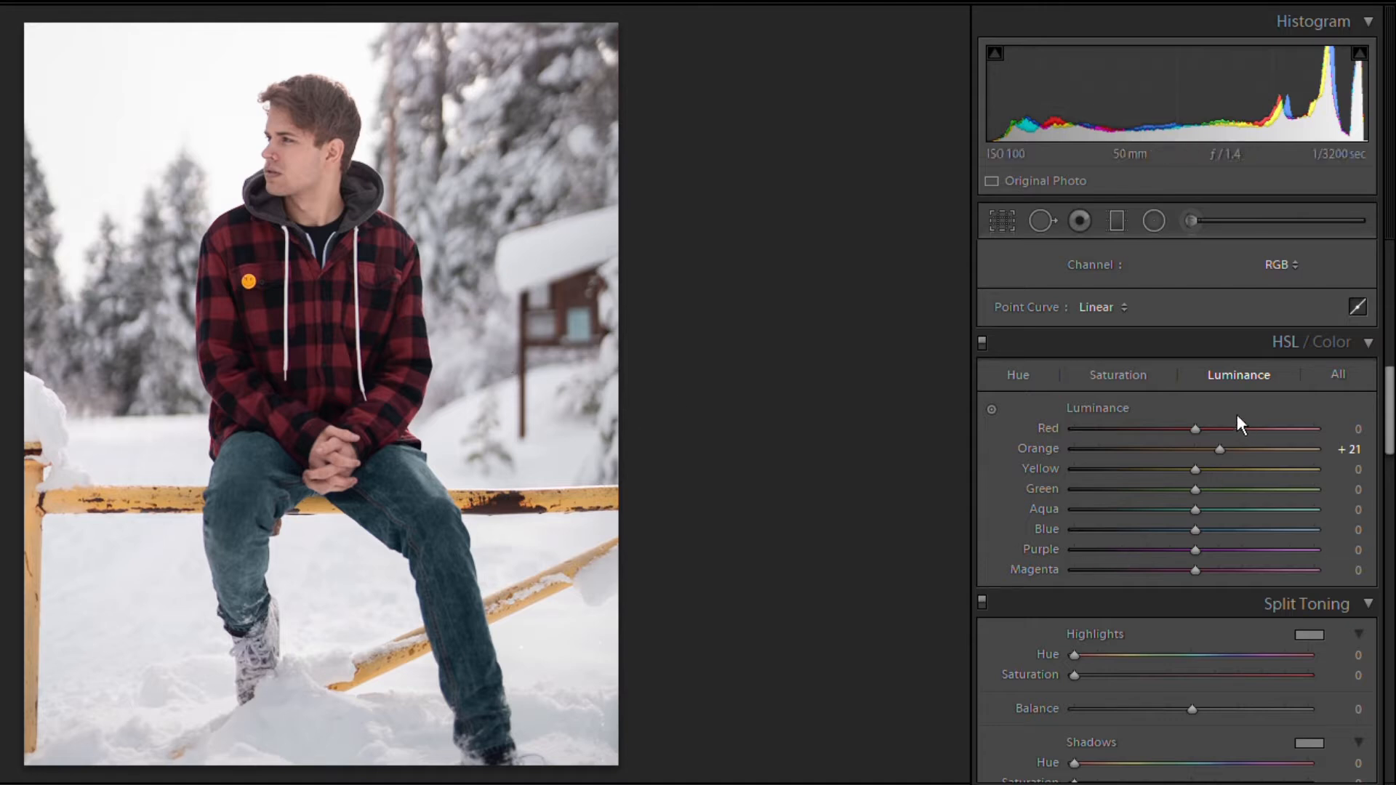
# - Raise the HSL luminance of red to +17 and blue to +22
pyautogui.moveTo(1225, 415); pyautogui.dragTo(1282, 417)
pyautogui.moveTo(1252, 469); pyautogui.dragTo(1226, 461)
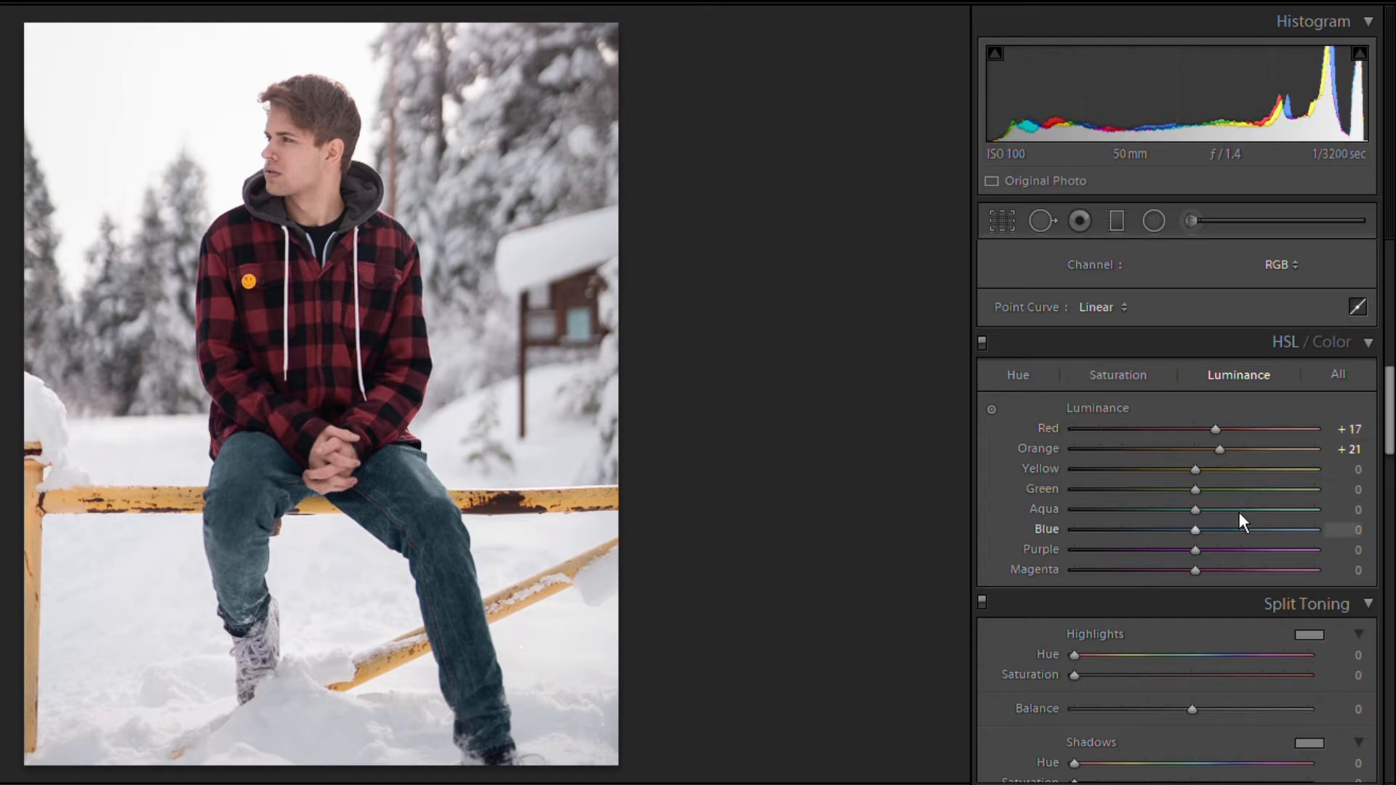
pyautogui.moveTo(1239, 512)
pyautogui.mouseDown()
pyautogui.moveTo(1168, 518)
pyautogui.moveTo(1259, 518)
pyautogui.moveTo(1232, 520)
pyautogui.mouseUp()
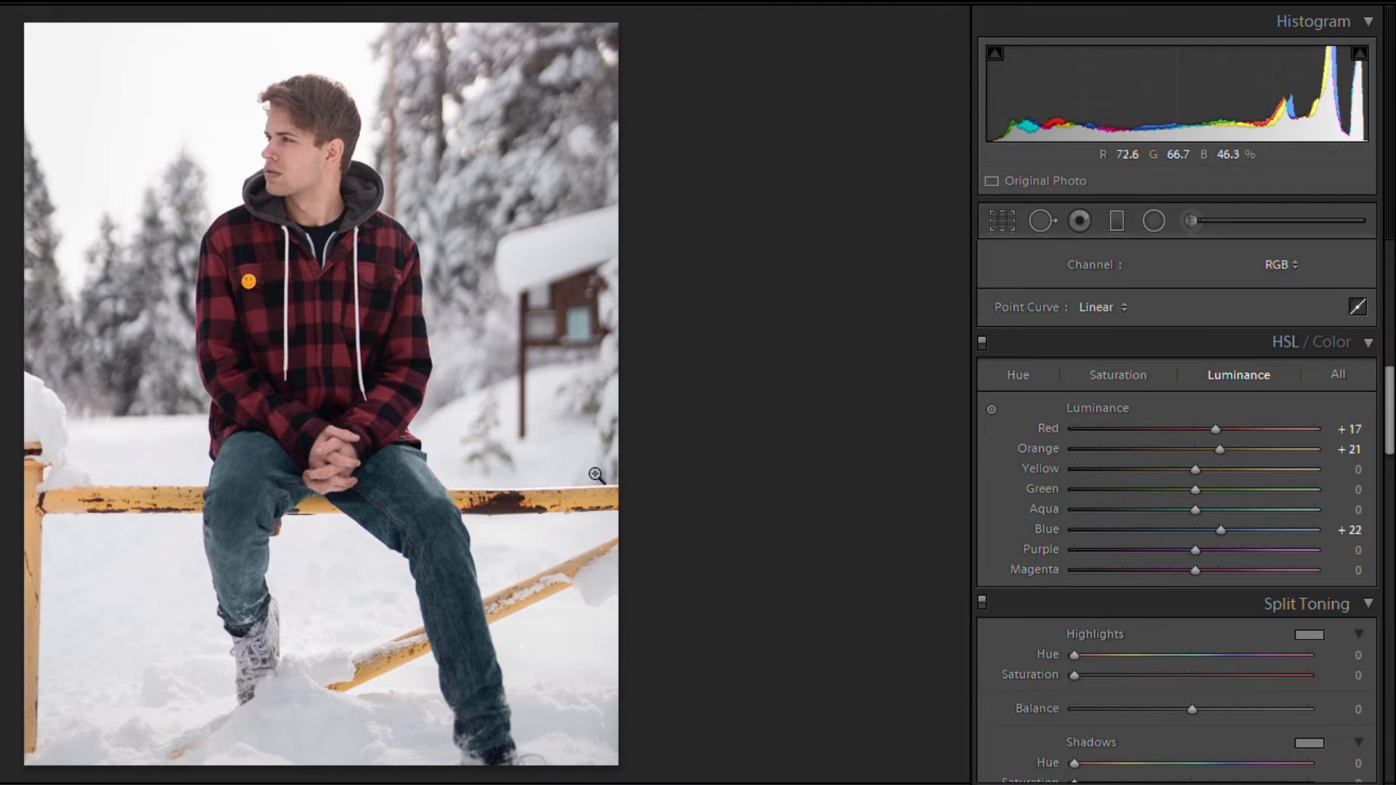
# - Try raising the yellow luminance to +100 to lighten the fence
pyautogui.moveTo(1163, 457); pyautogui.dragTo(1316, 469)
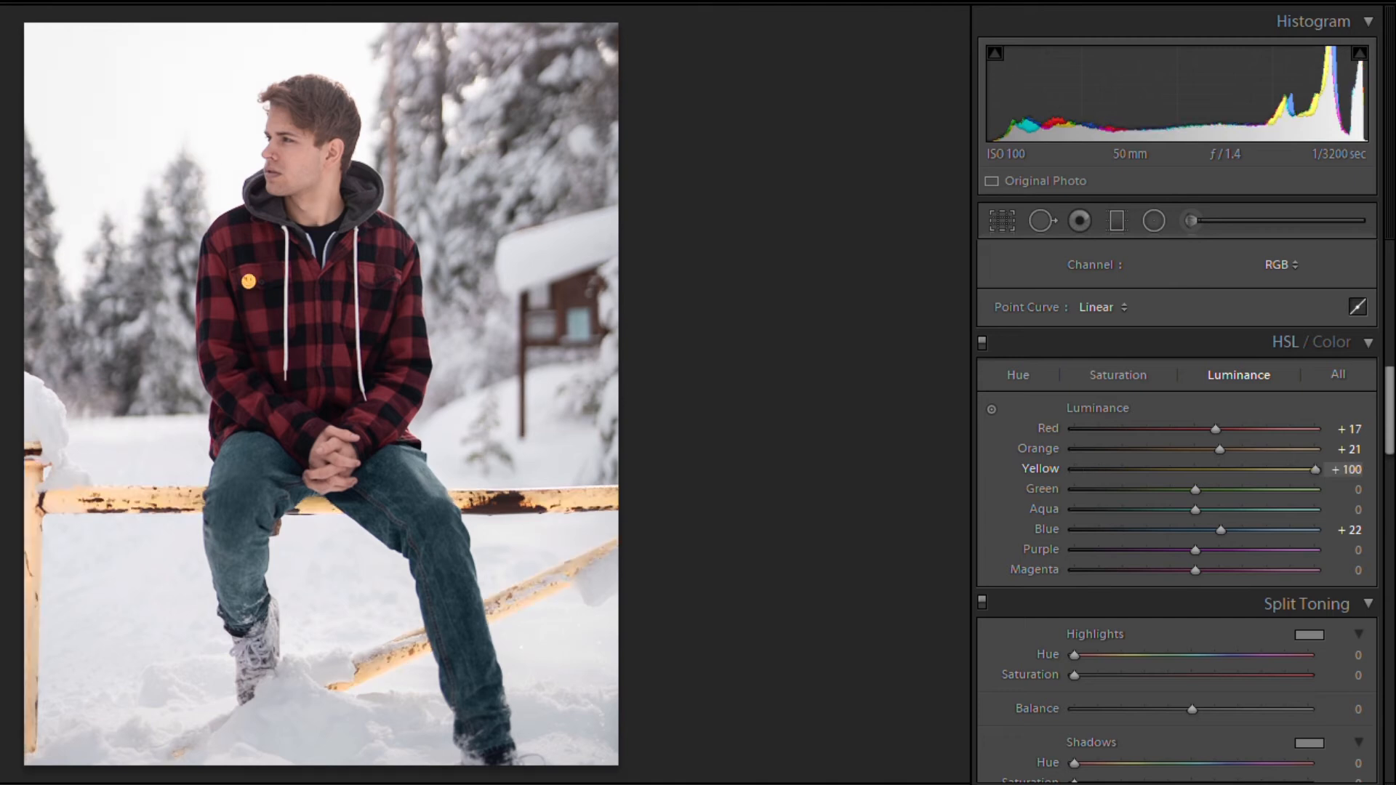
pyautogui.moveTo(1233, 450); pyautogui.dragTo(1191, 441)
pyautogui.moveTo(1210, 458); pyautogui.dragTo(1196, 454)
# - Reduce the HSL saturation of yellow to −21
pyautogui.click(1137, 357)
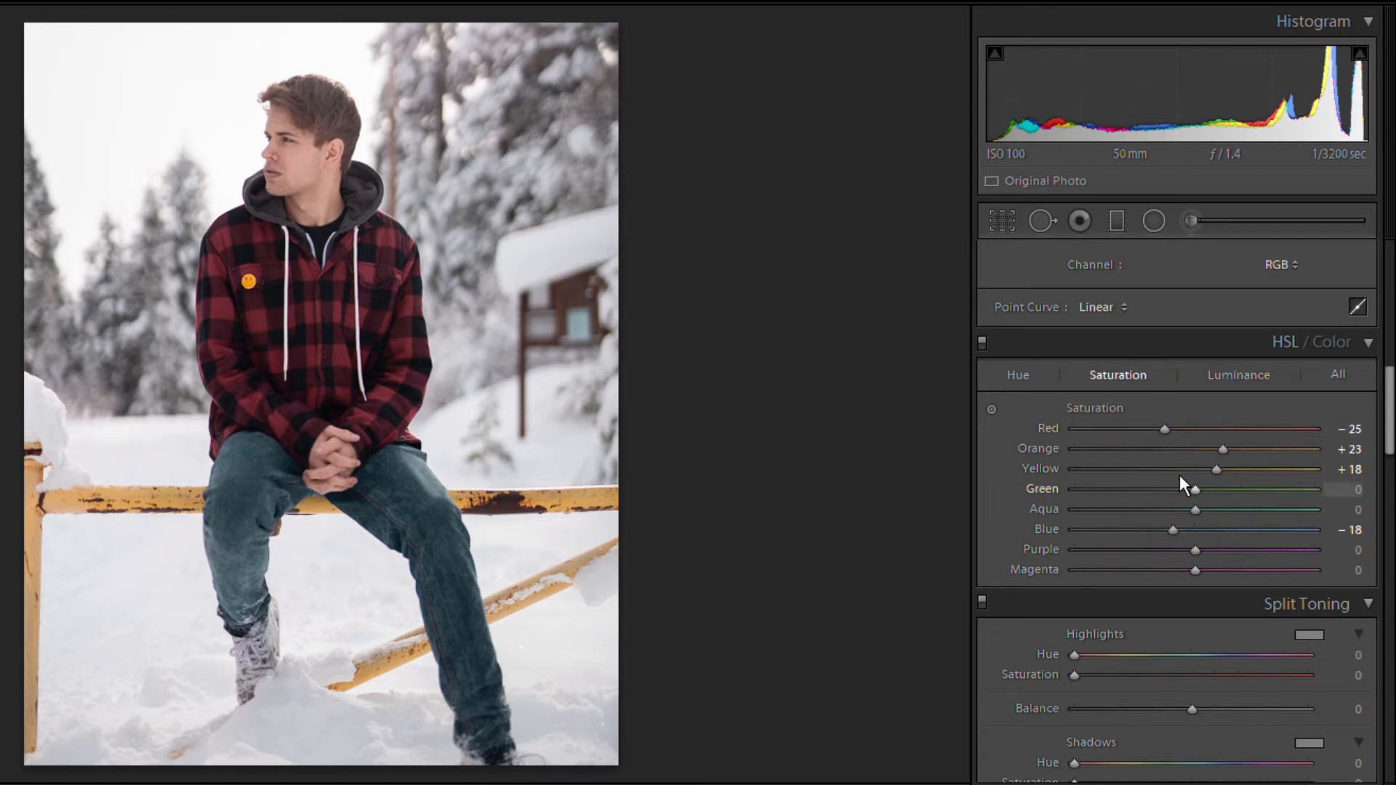
pyautogui.click(1181, 463)
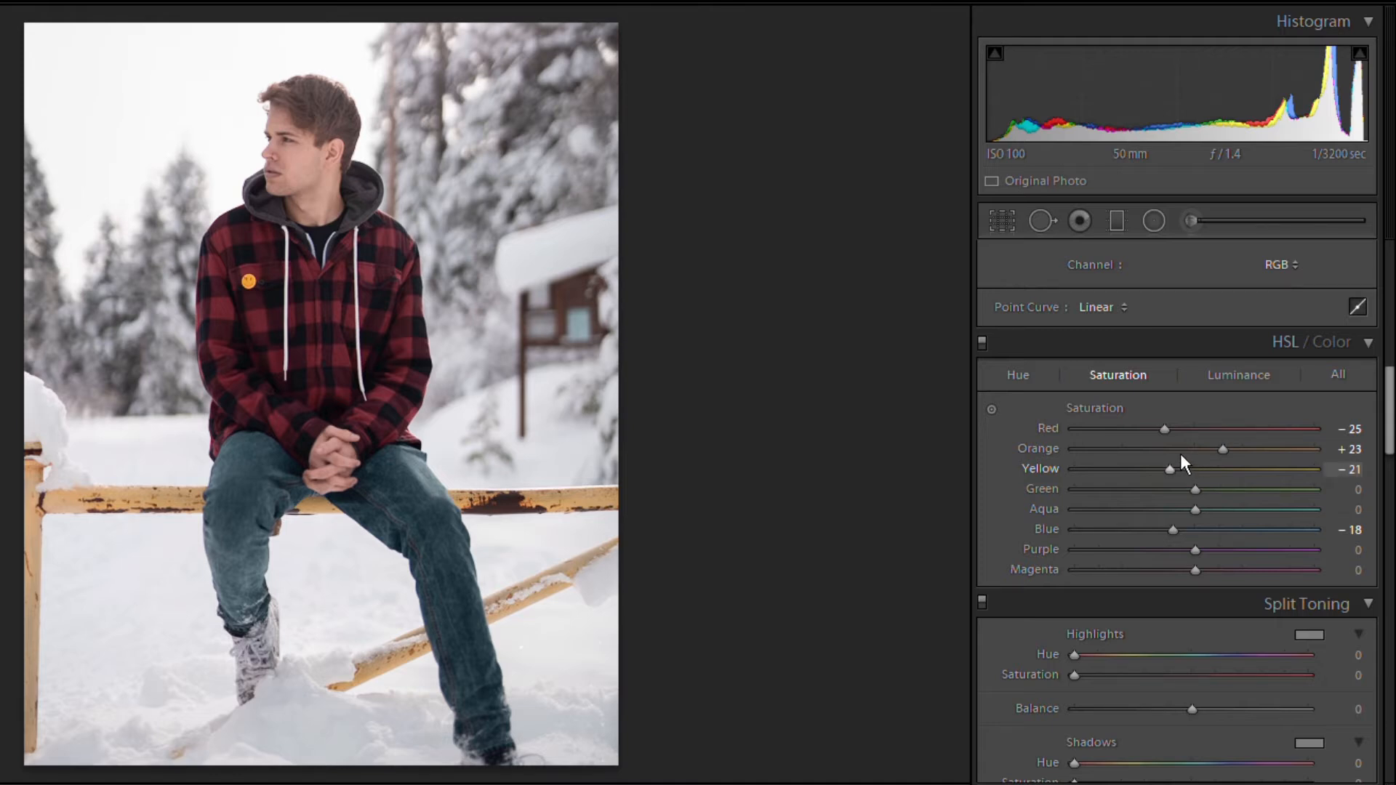
# - Try a manual lens correction with a distortion amount of +71
pyautogui.scroll(-2, 1181, 457)
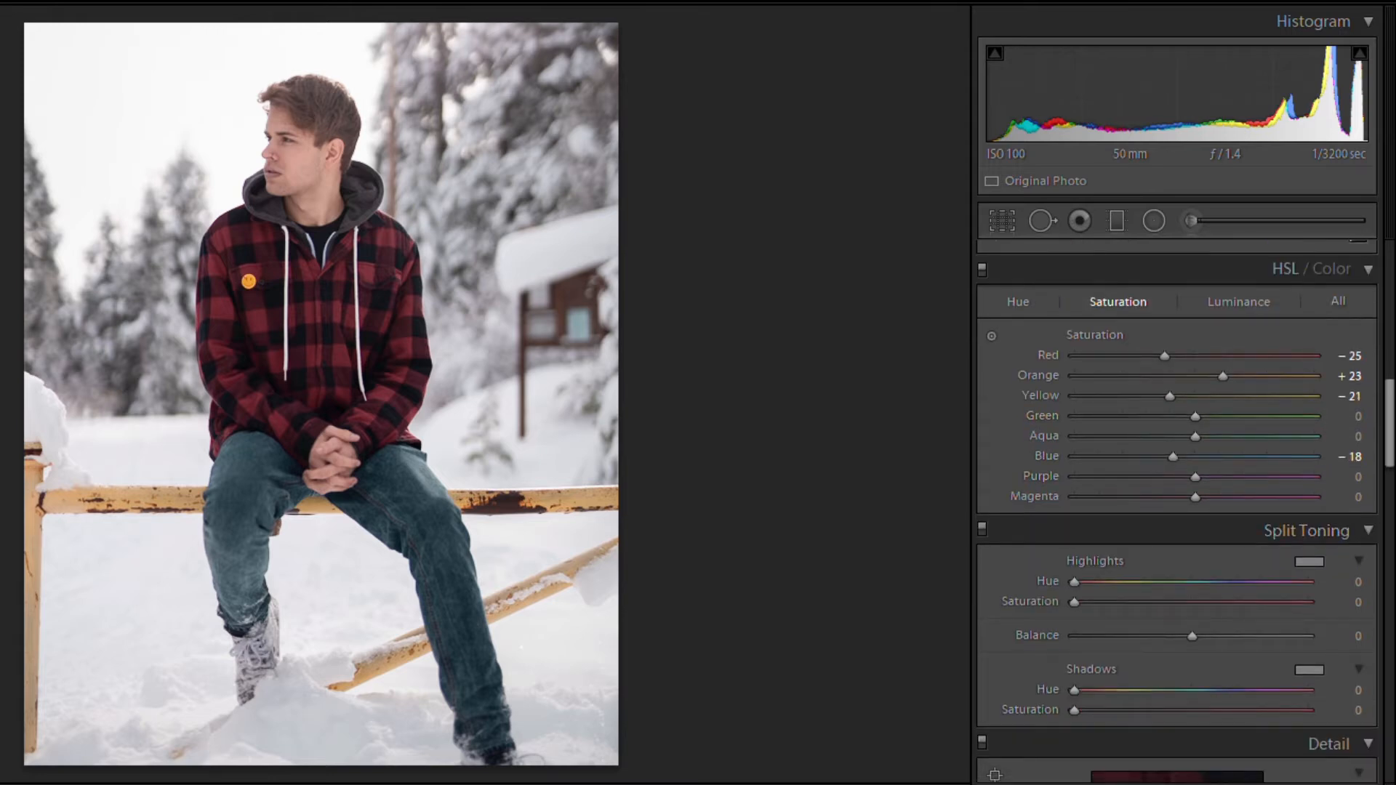
pyautogui.scroll(-3, 1393, 527)
pyautogui.scroll(-6, 1177, 509)
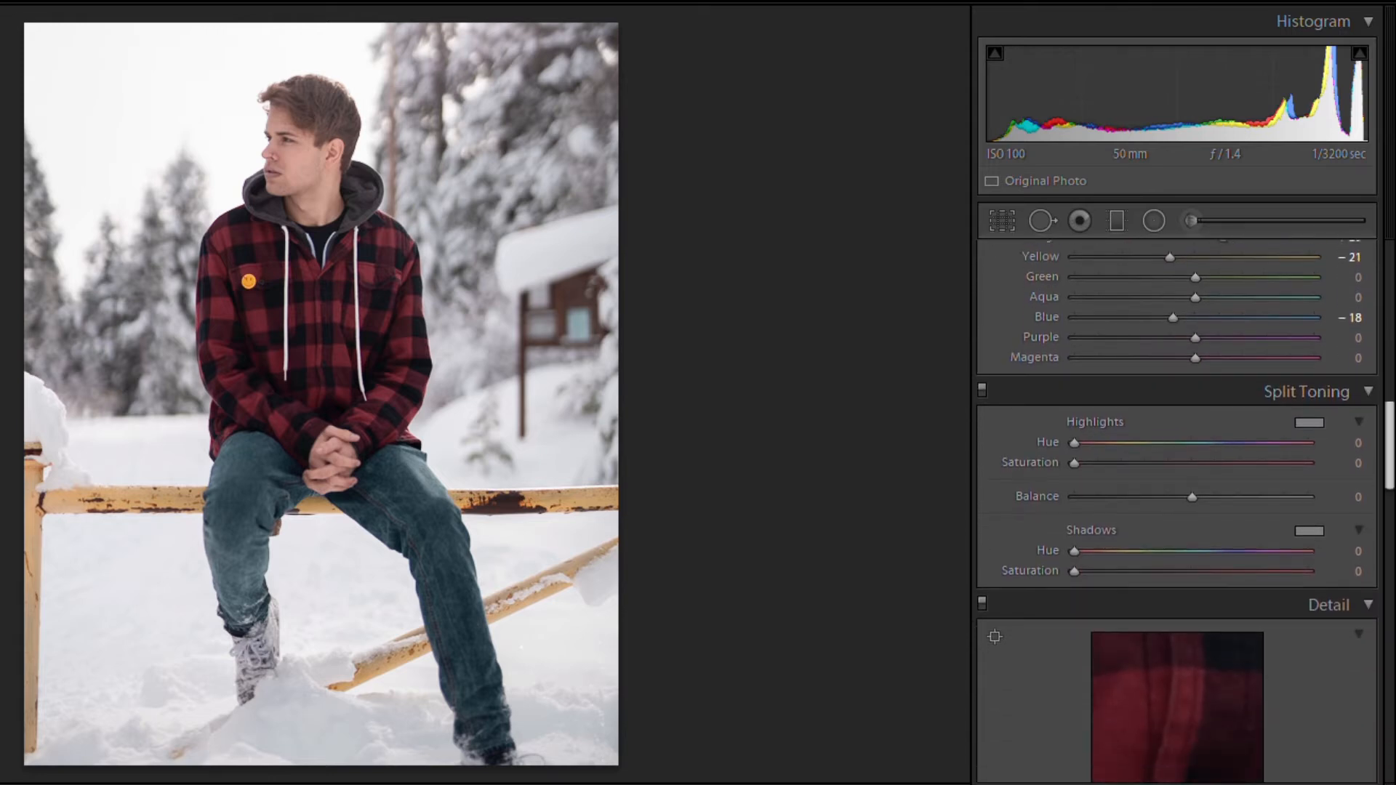
pyautogui.scroll(-2, 1176, 509)
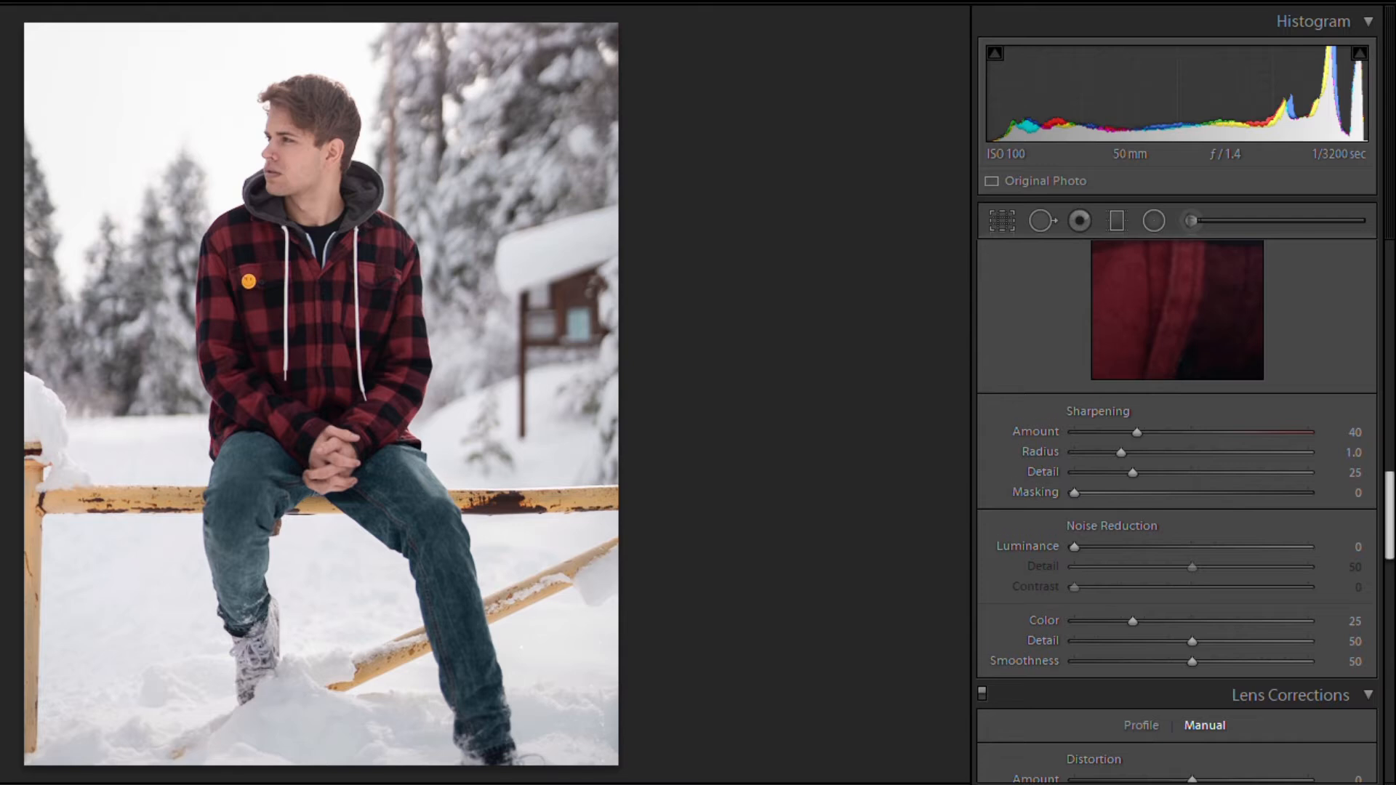
pyautogui.scroll(3, 1176, 509)
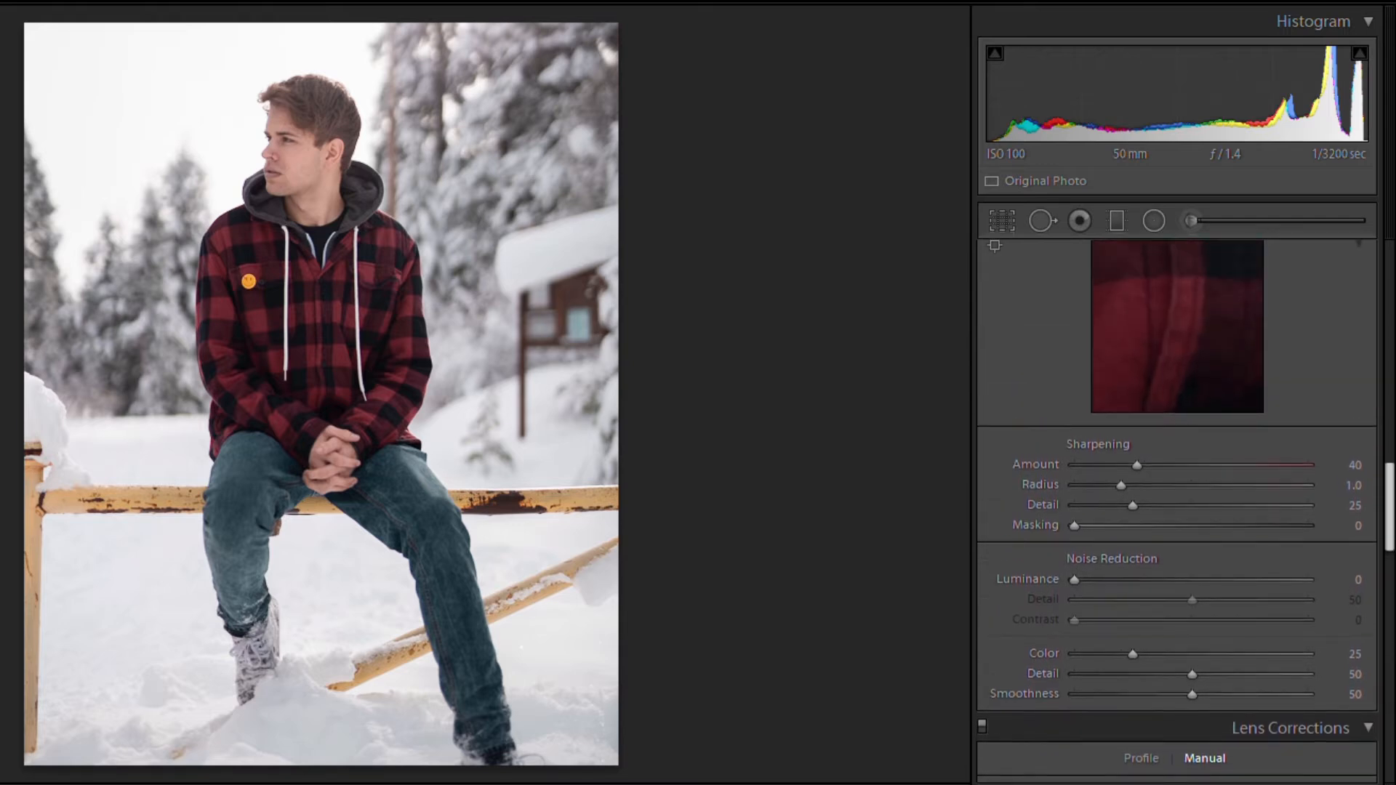
pyautogui.scroll(-5, 1176, 509)
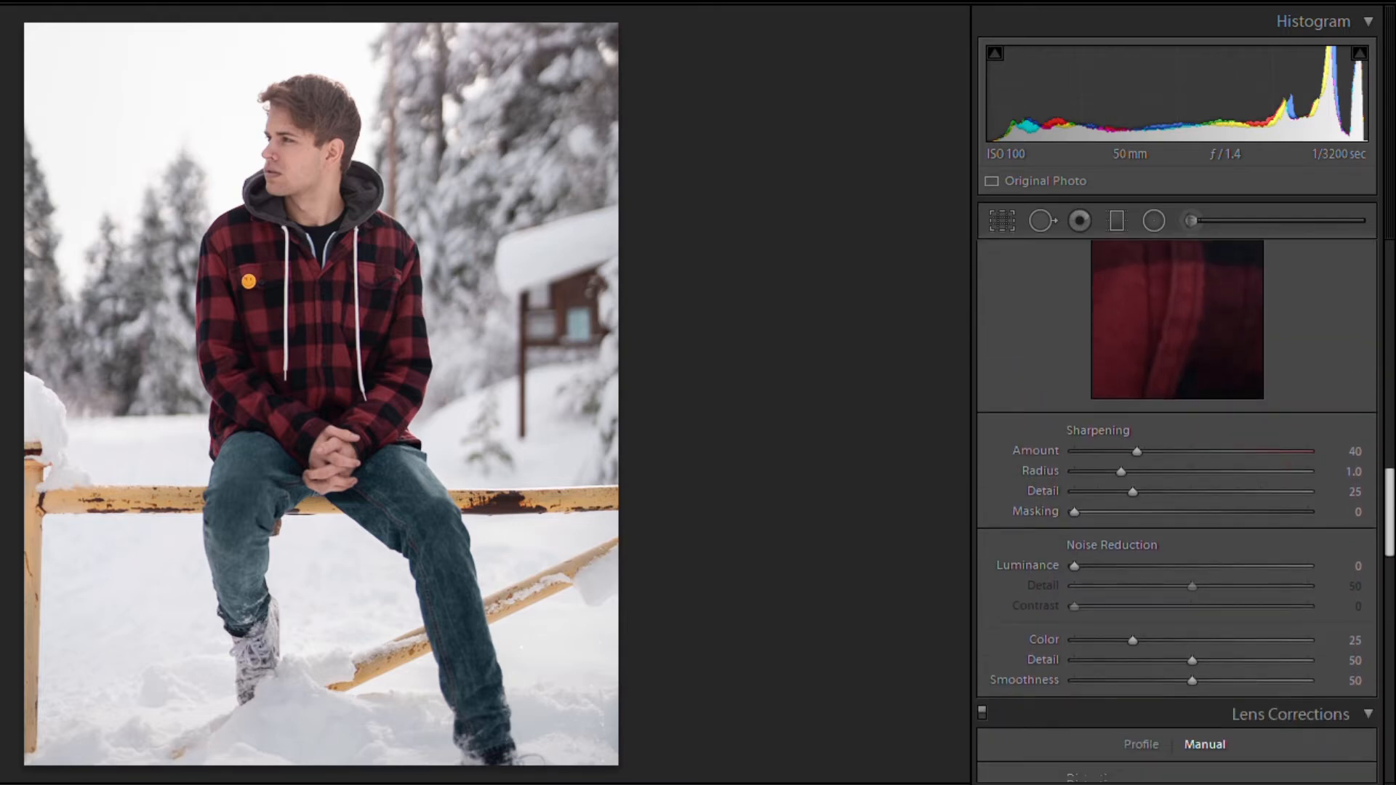
pyautogui.scroll(-1, 1176, 509)
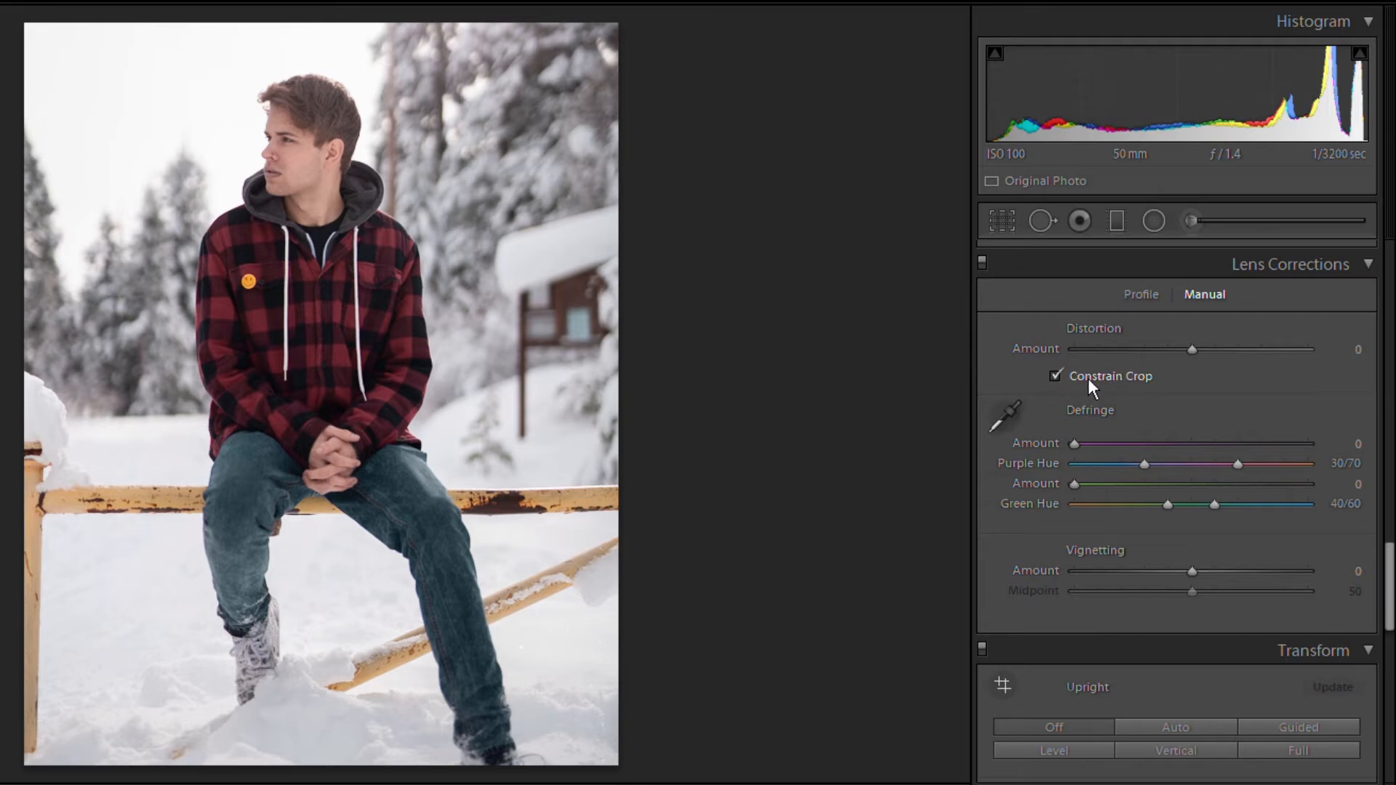
pyautogui.click(1286, 340)
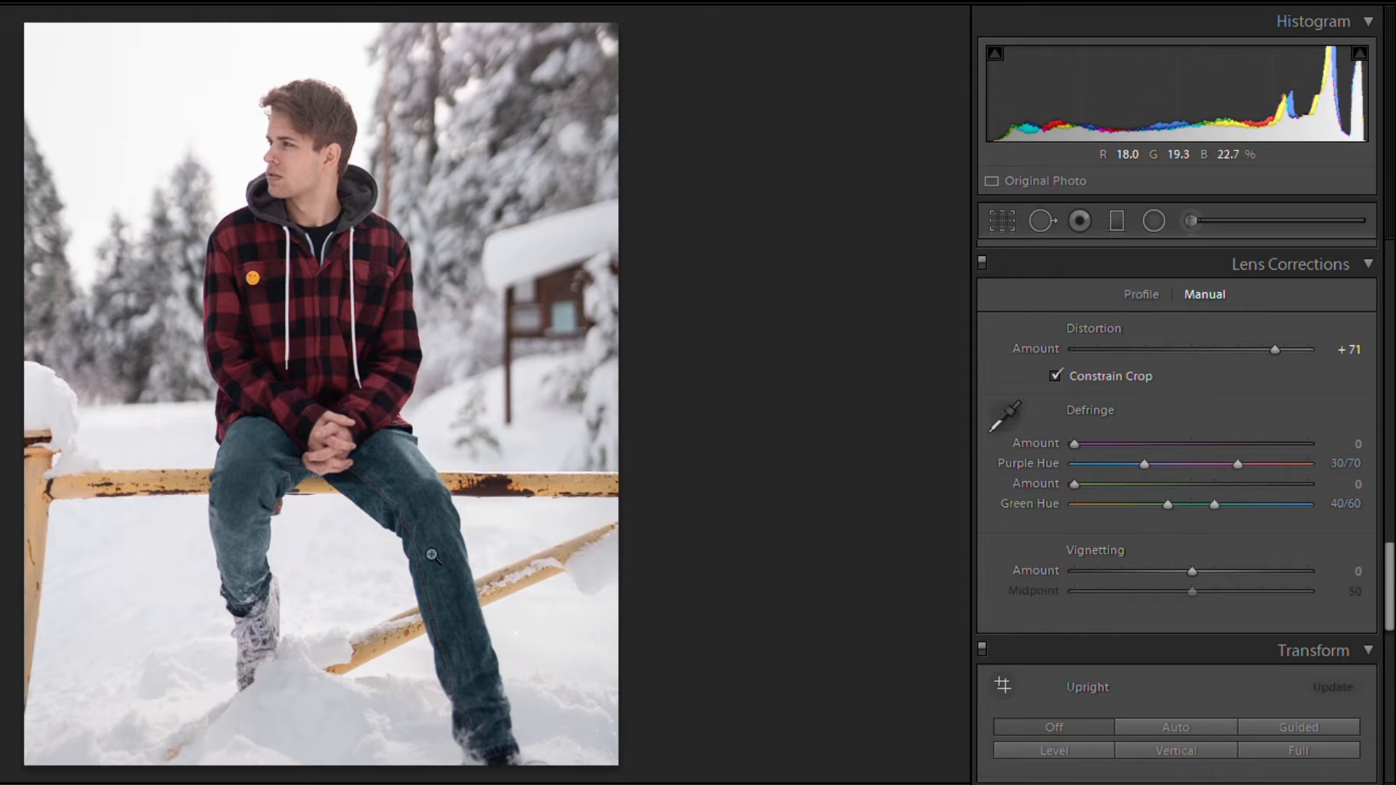
# - Compare the photo with its unedited version and set the manual lens distortion amount to −10
pyautogui.press('\\')
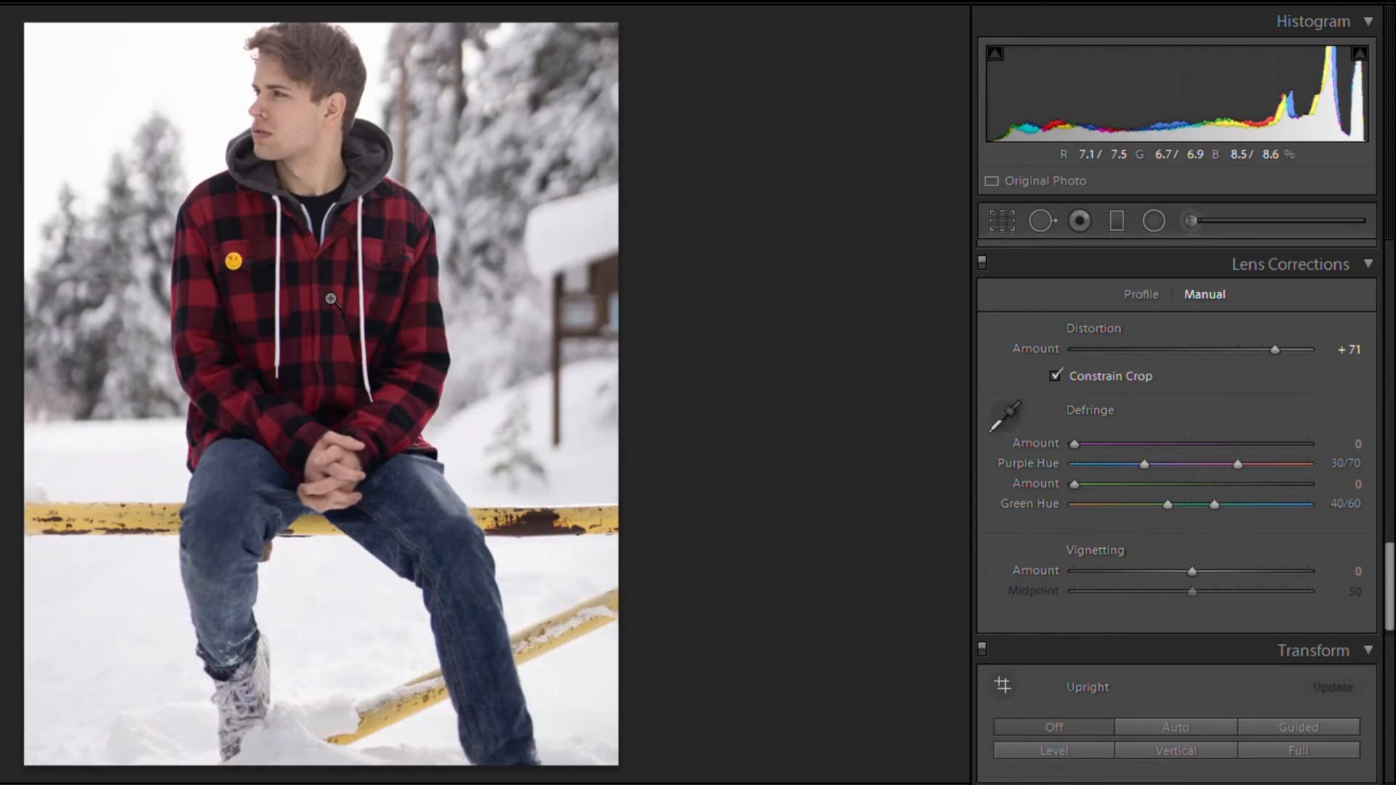
pyautogui.press('\\')
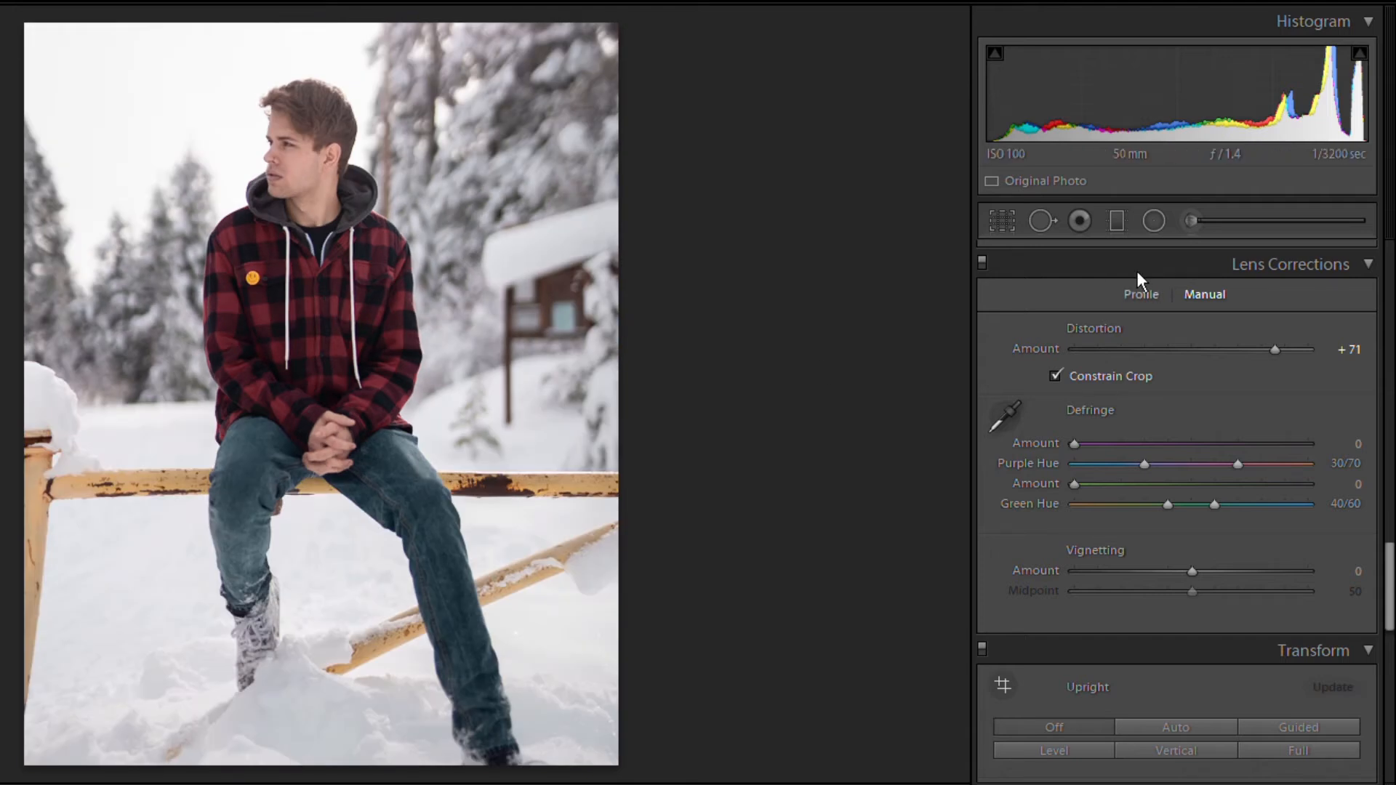
pyautogui.click(1190, 349)
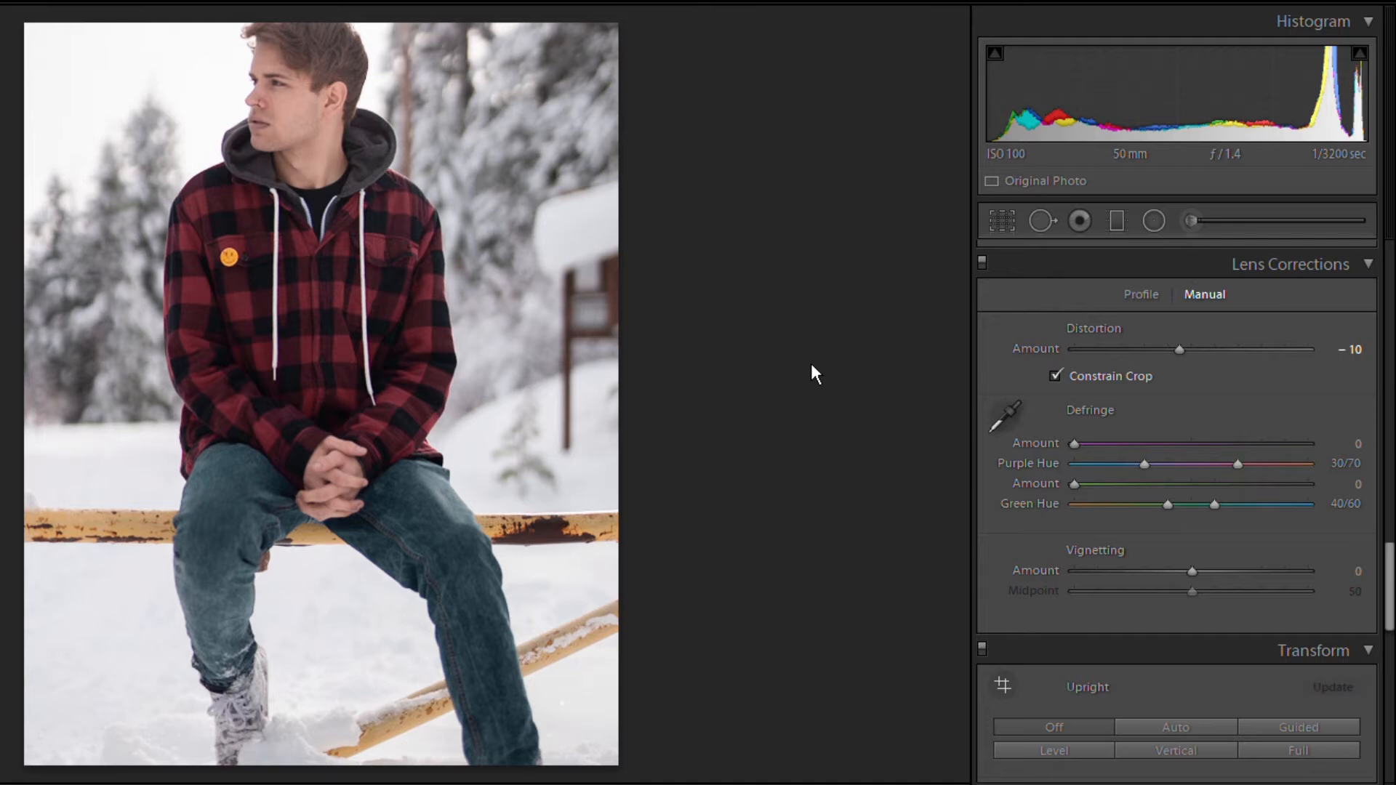
# - Undo the manual lens distortion adjustments and the Constrain Crop setting
pyautogui.hotkey('ctrl', 'z')
pyautogui.hotkey('ctrl', 'z')
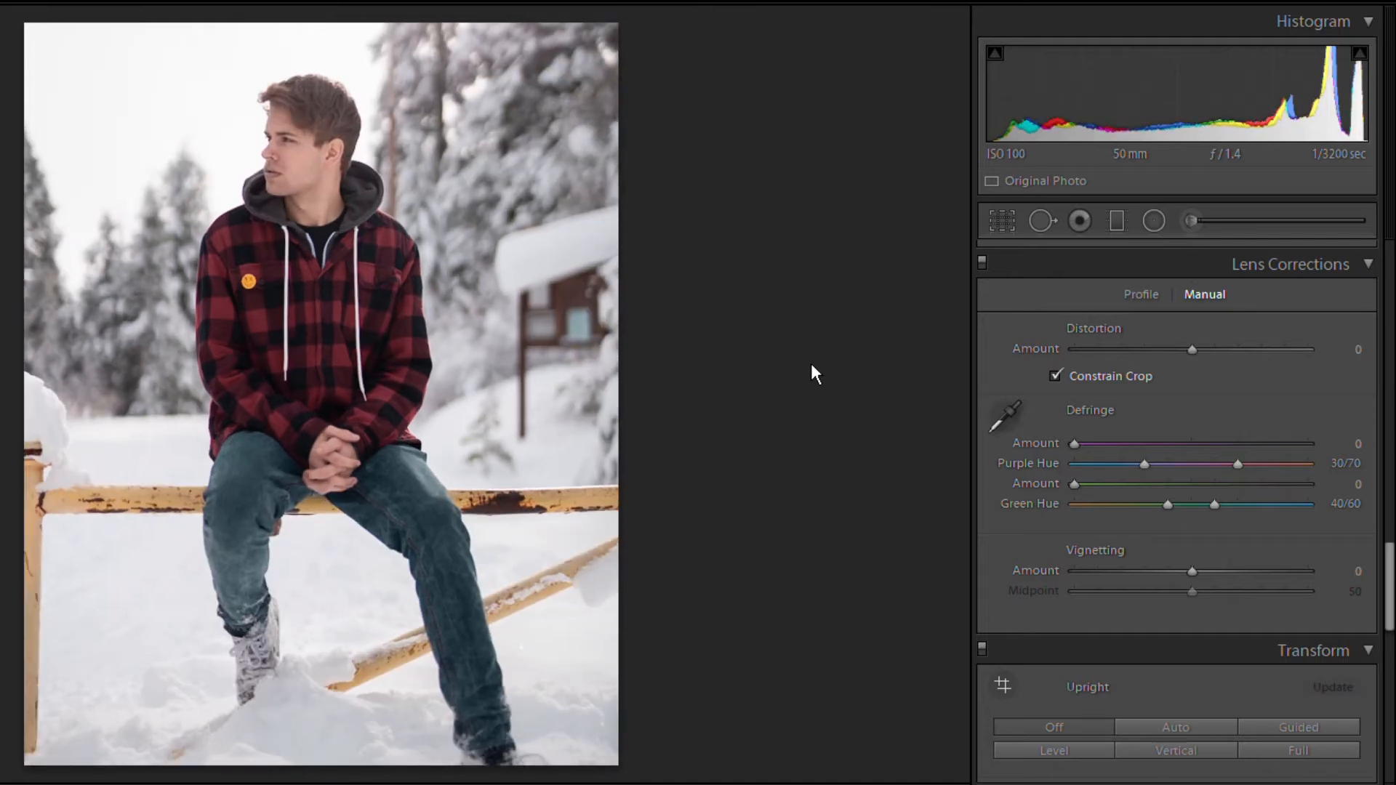
pyautogui.hotkey('ctrl', 'z')
# - Darken the photo's edges with a post-crop vignetting amount of −17
pyautogui.scroll(-3, 1122, 586)
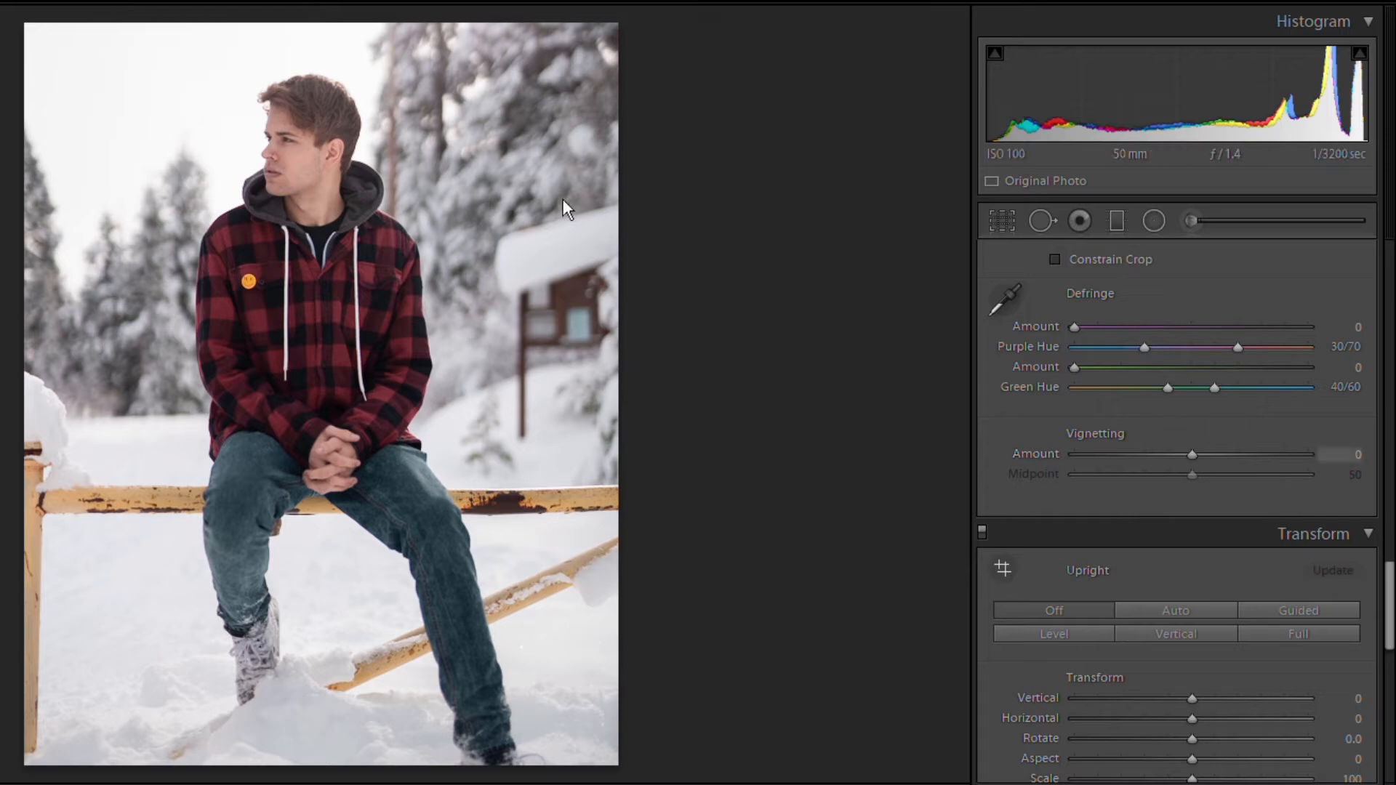
pyautogui.scroll(-12, 1049, 525)
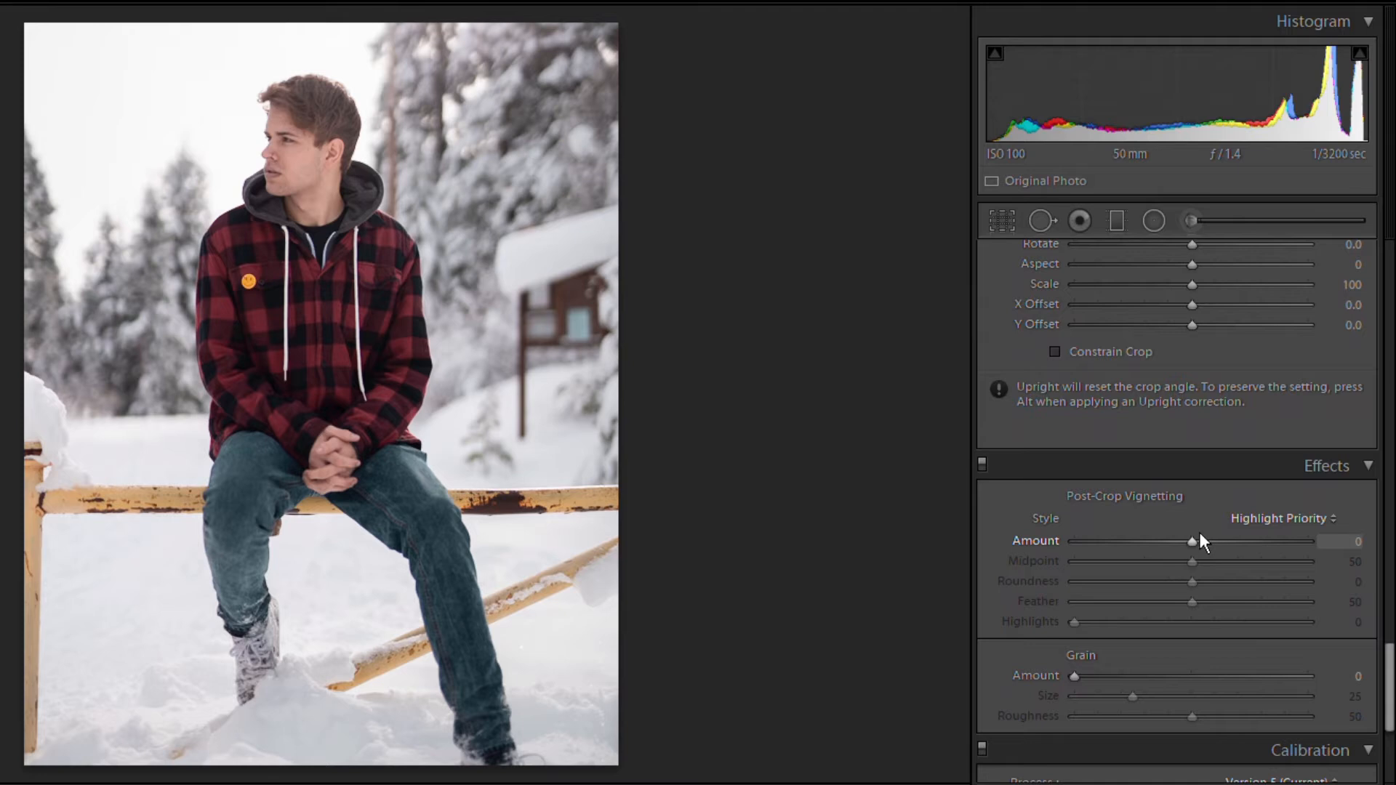
pyautogui.moveTo(1192, 541); pyautogui.dragTo(1183, 528)
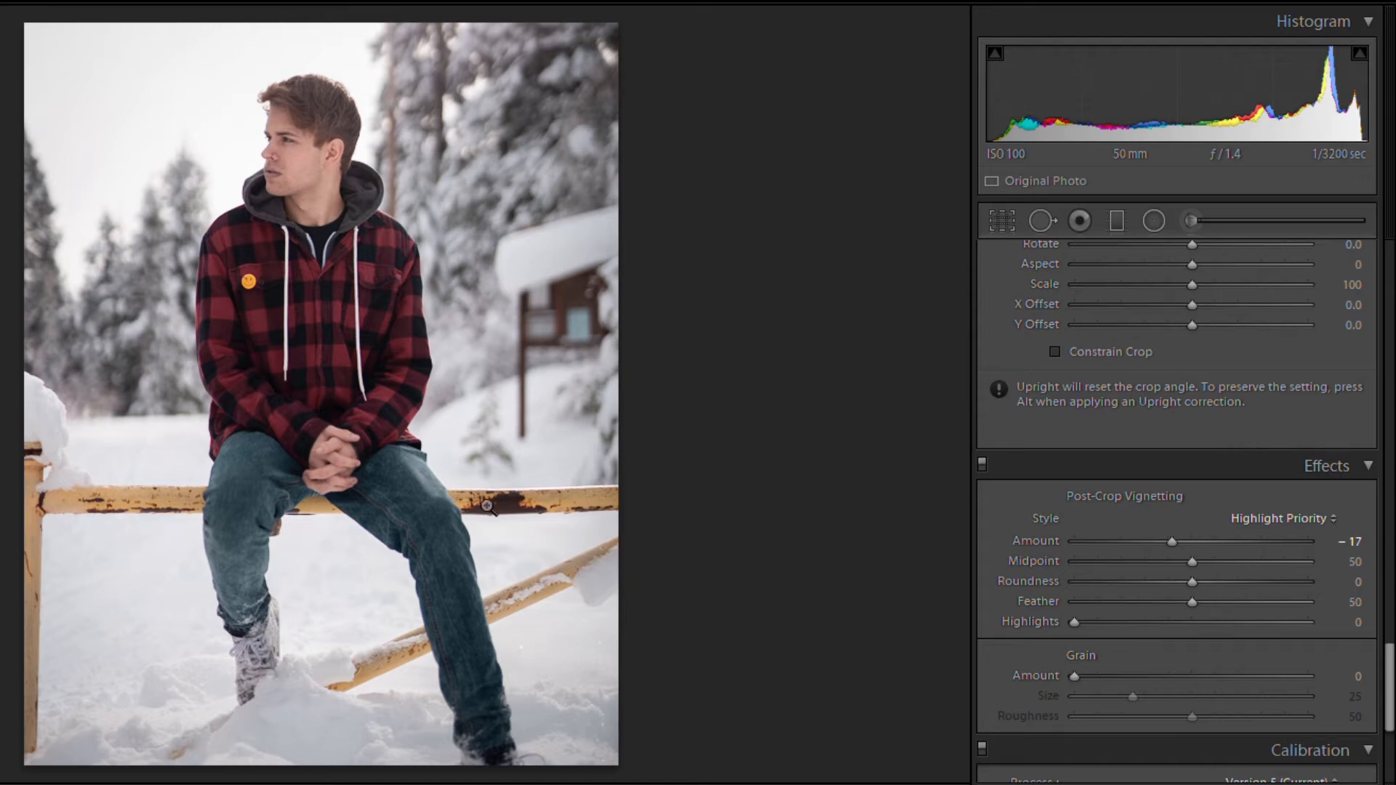
# - Try shifting the calibration red primary hue to −15, +8 and +1 while checking the face and jacket up close
pyautogui.scroll(-5, 1144, 567)
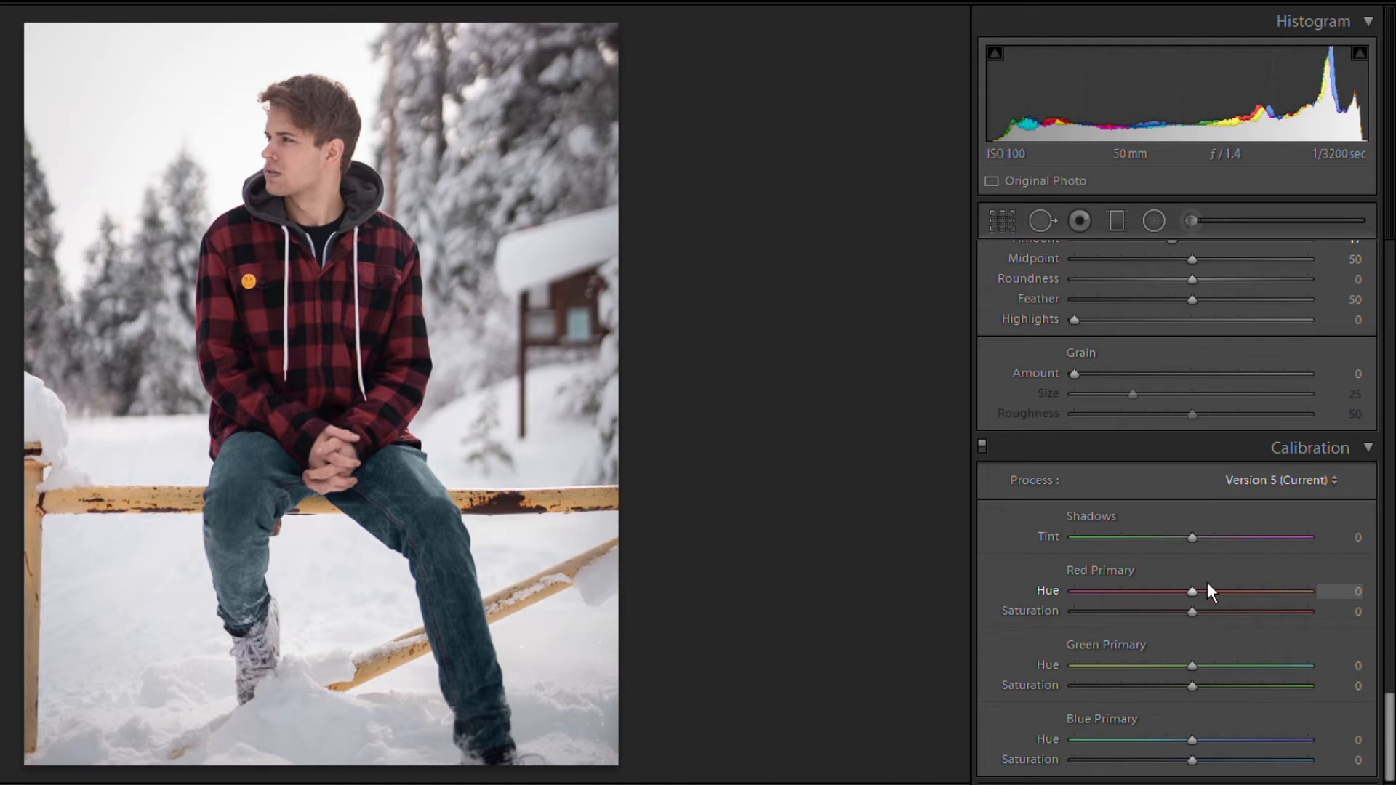
pyautogui.moveTo(1207, 578); pyautogui.dragTo(1173, 587)
pyautogui.click(322, 196)
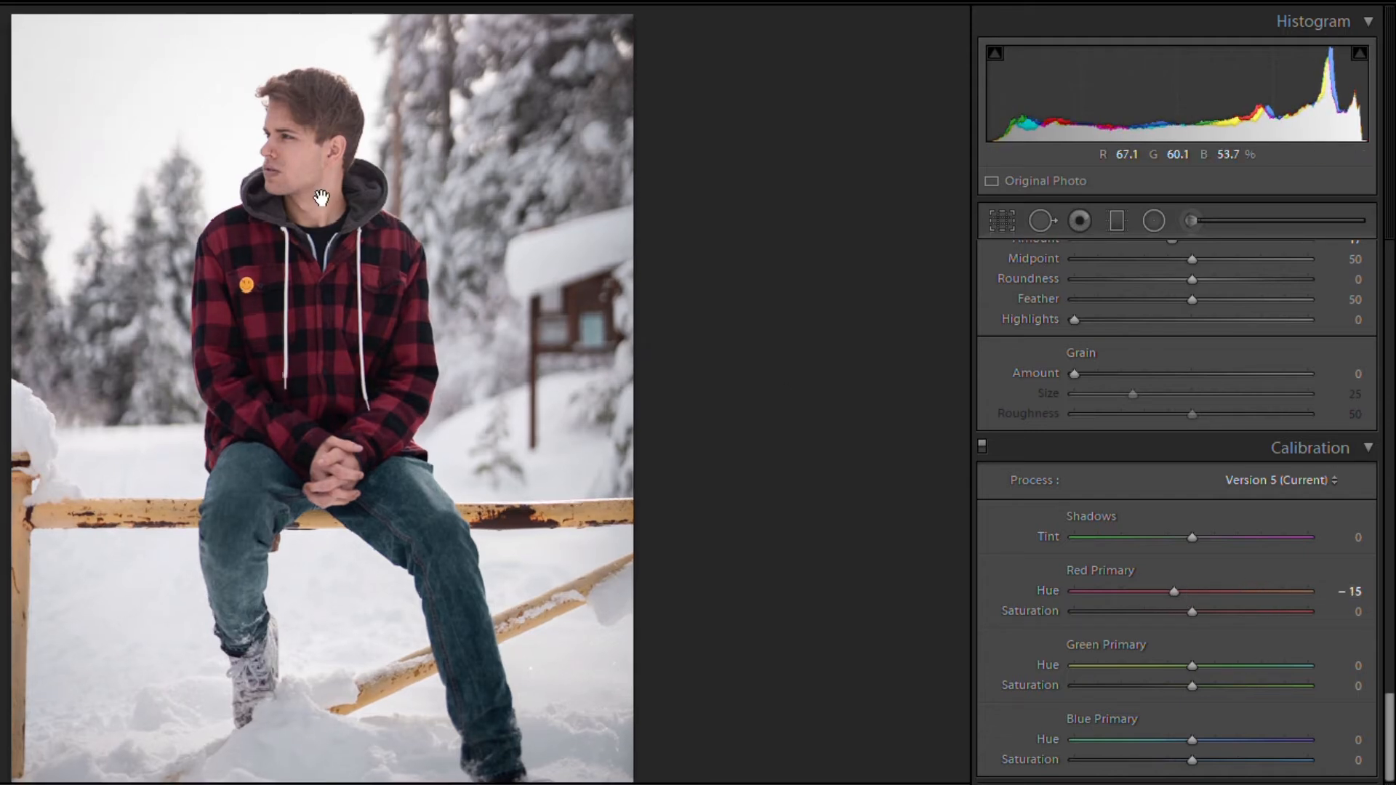
pyautogui.click(517, 482)
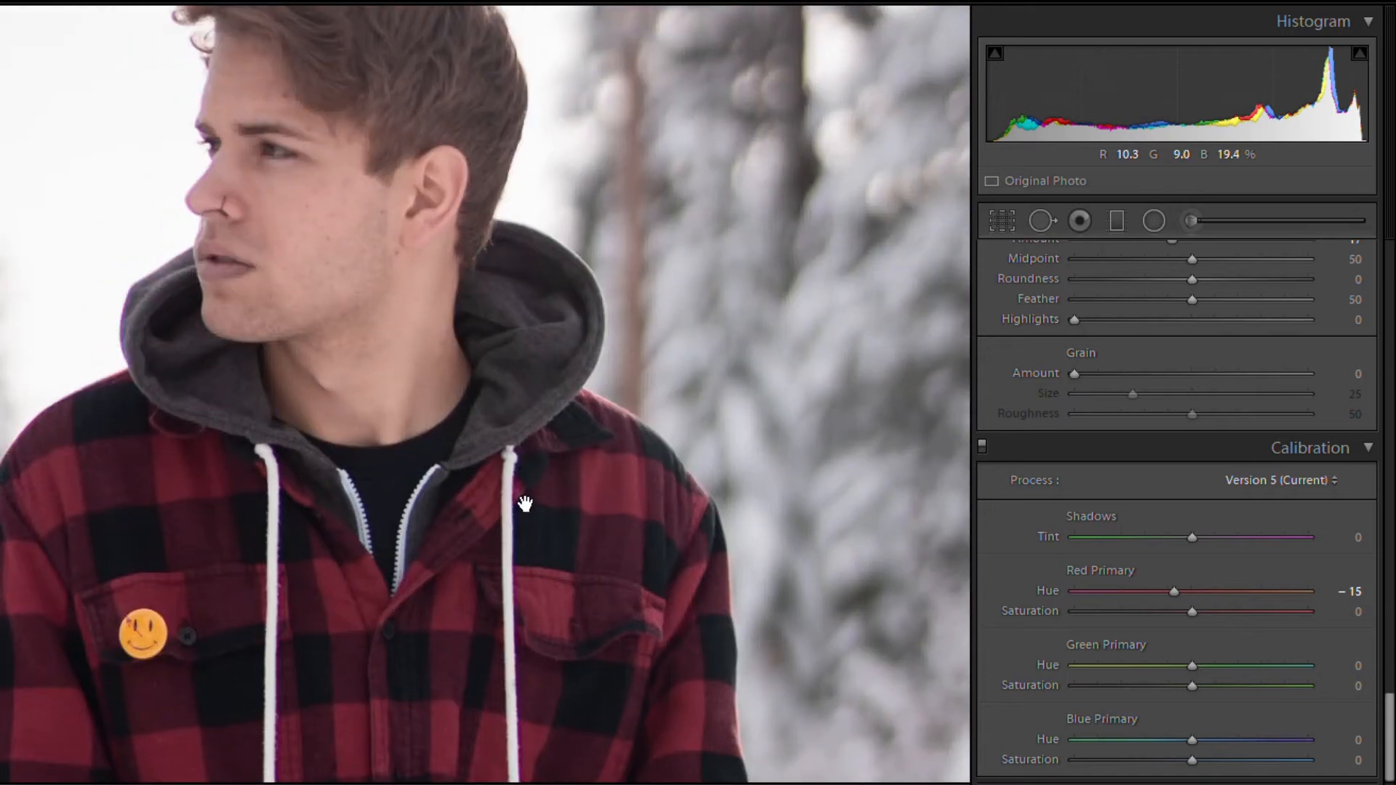
pyautogui.click(1218, 590)
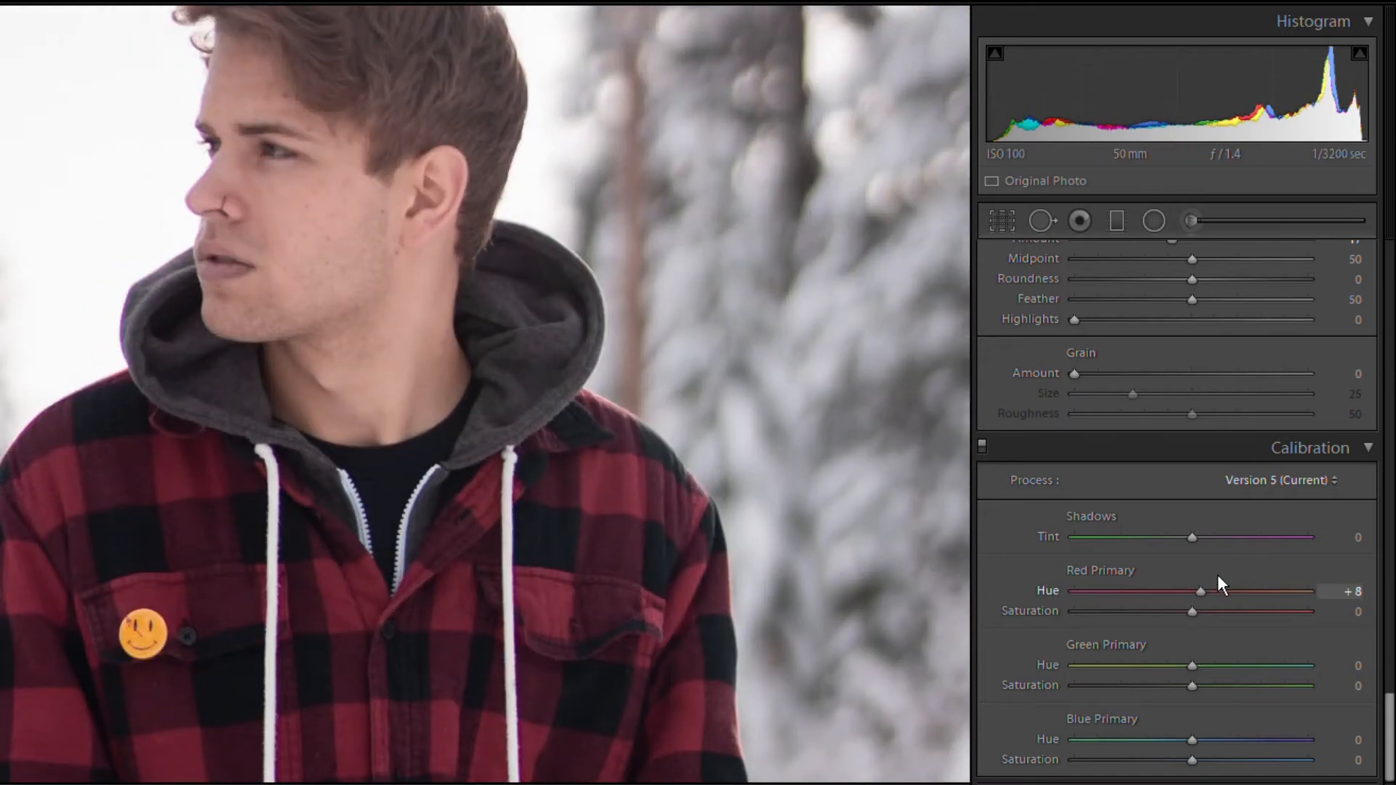
pyautogui.moveTo(1227, 594)
pyautogui.mouseDown()
pyautogui.moveTo(1109, 605)
pyautogui.moveTo(1205, 608)
pyautogui.mouseUp()
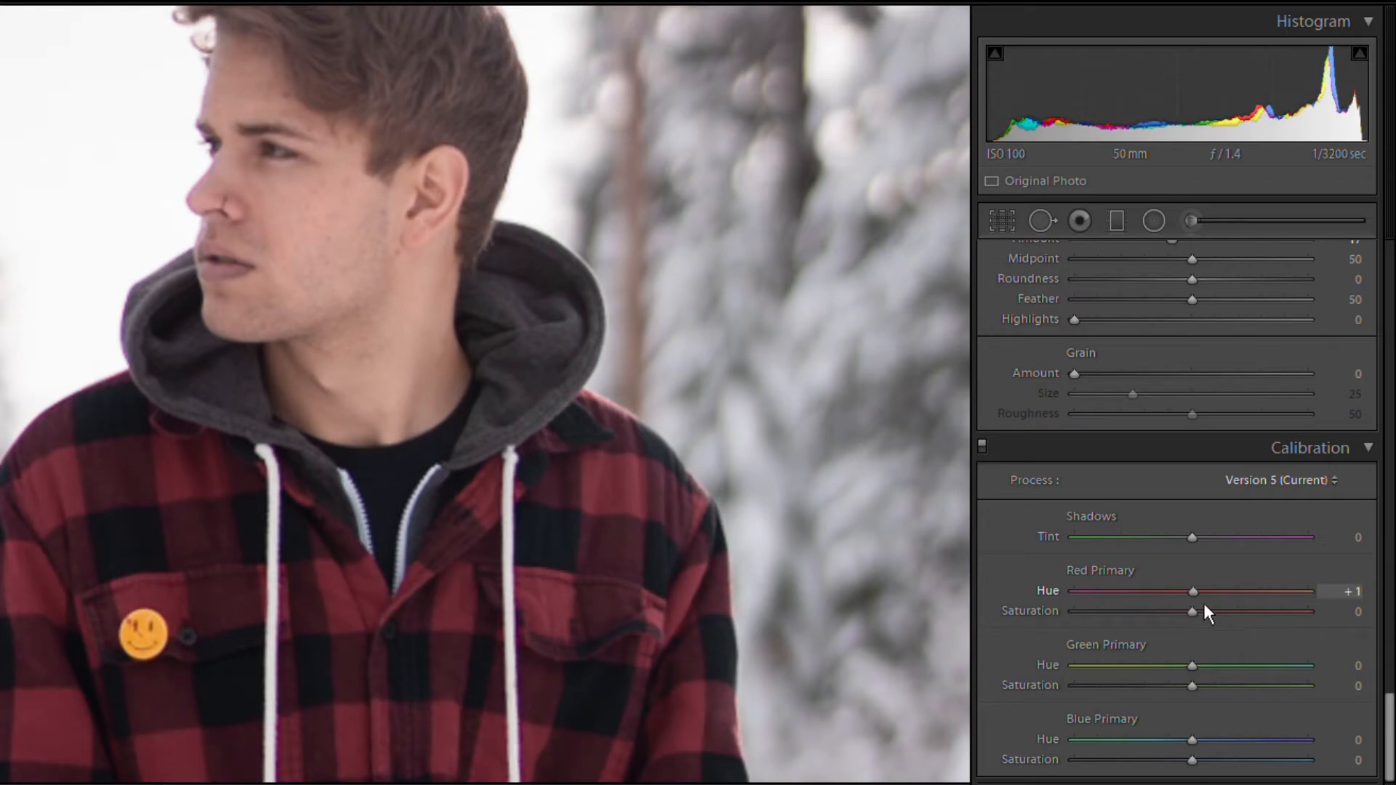
# - Raise the calibration red primary saturation to +19 and return to the full photo view
pyautogui.moveTo(1202, 599)
pyautogui.mouseDown()
pyautogui.moveTo(1268, 599)
pyautogui.moveTo(1180, 612)
pyautogui.moveTo(1226, 614)
pyautogui.mouseUp()
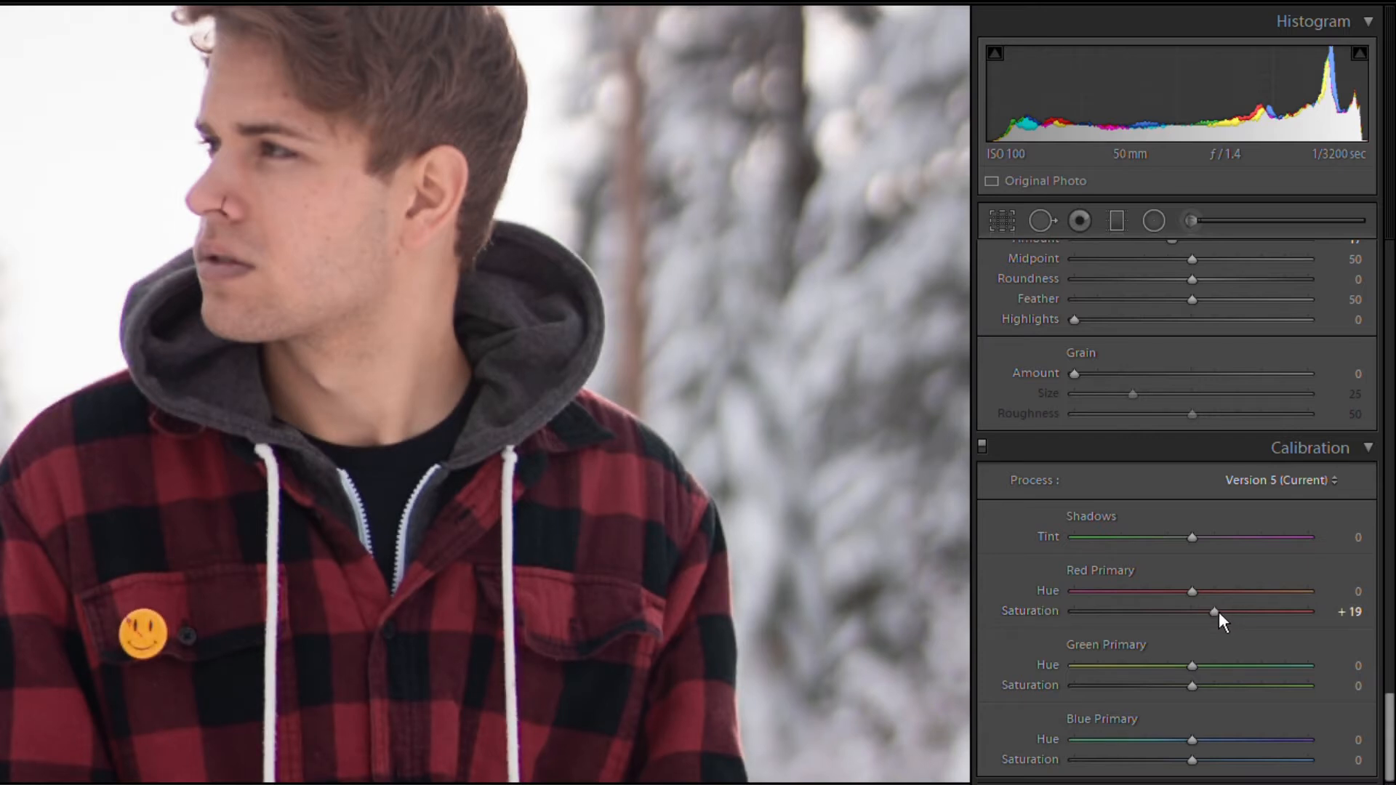
pyautogui.click(507, 513)
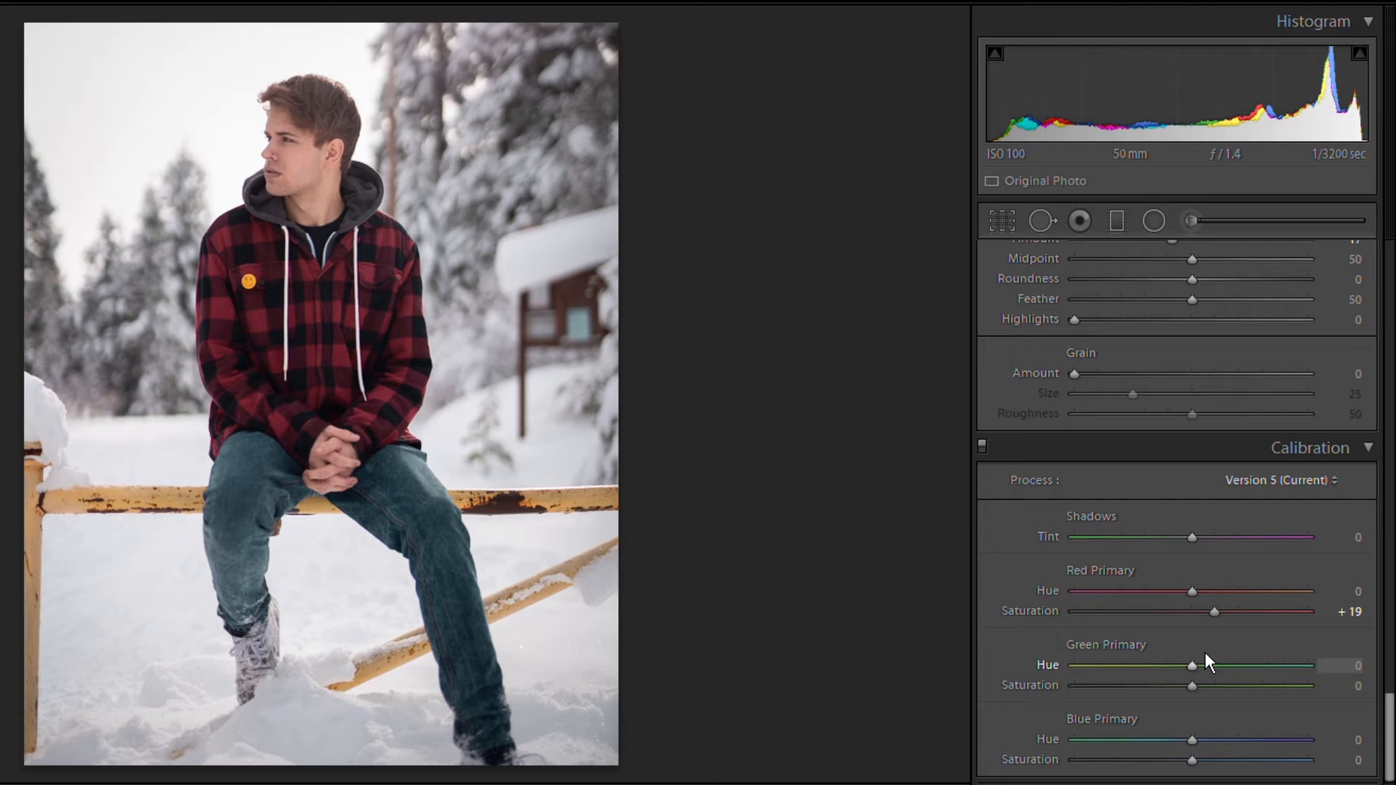
# - Set the calibration green primary to hue +56 and saturation −20, and the blue primary to hue +1 and saturation +2
pyautogui.moveTo(1206, 654); pyautogui.dragTo(1178, 692)
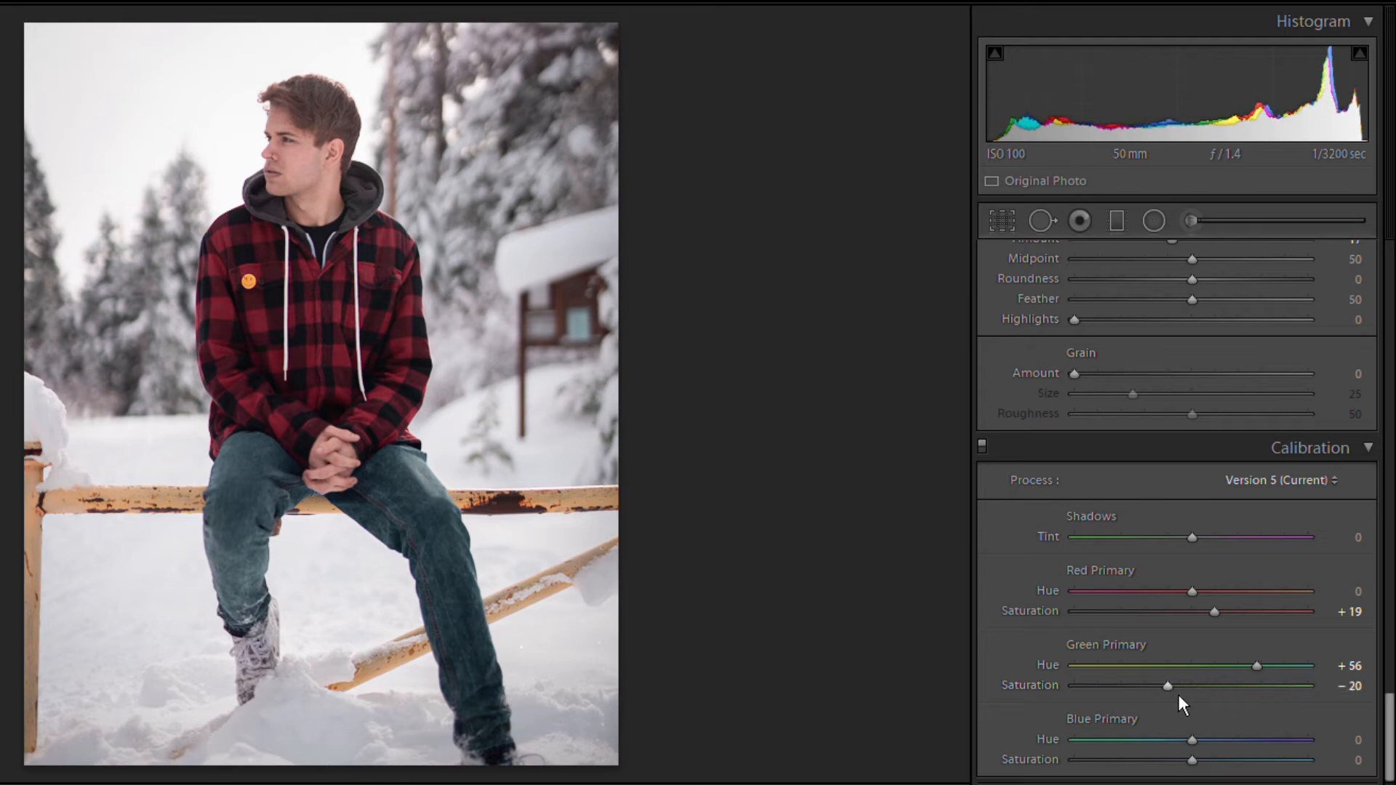
pyautogui.moveTo(1203, 728); pyautogui.dragTo(1206, 782)
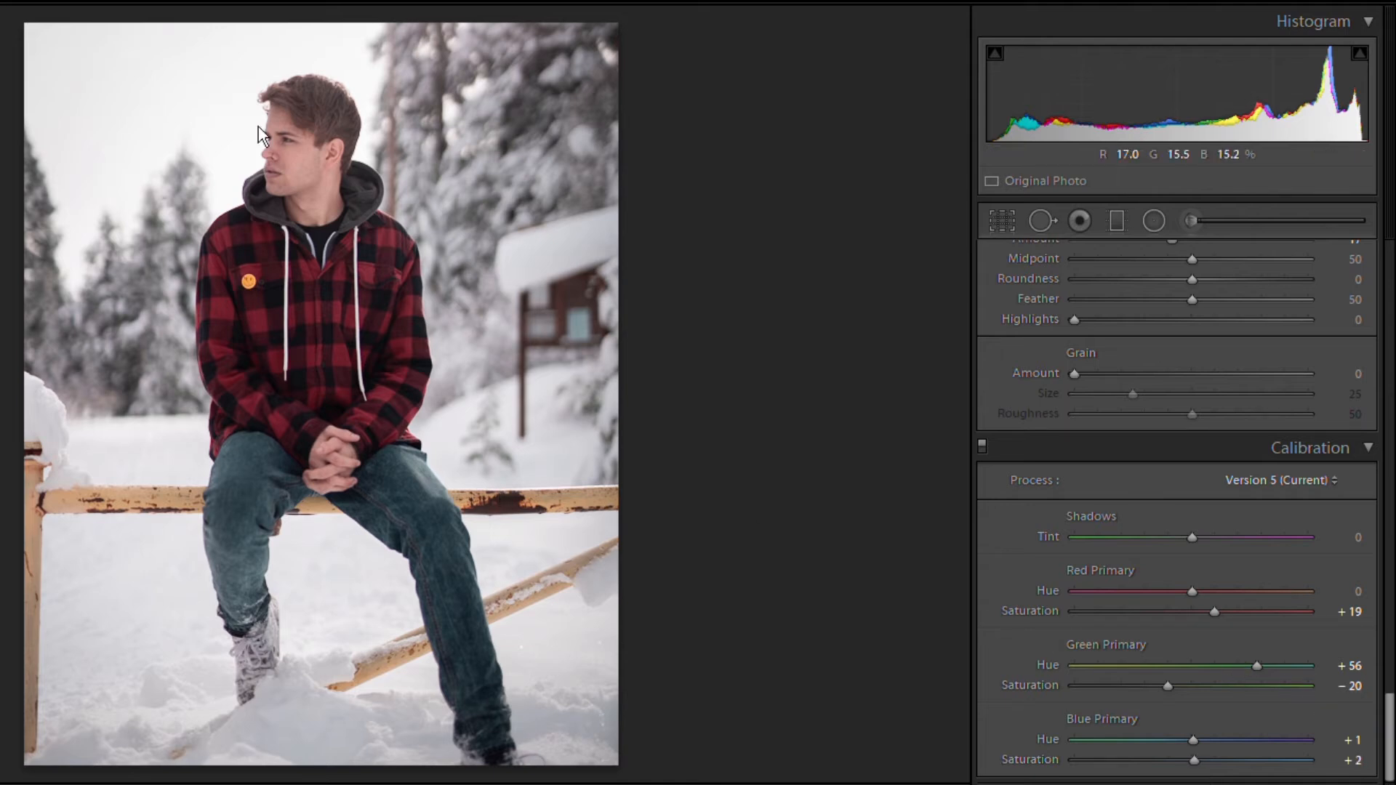
pyautogui.click(313, 140)
pyautogui.moveTo(245, 198); pyautogui.dragTo(251, 283)
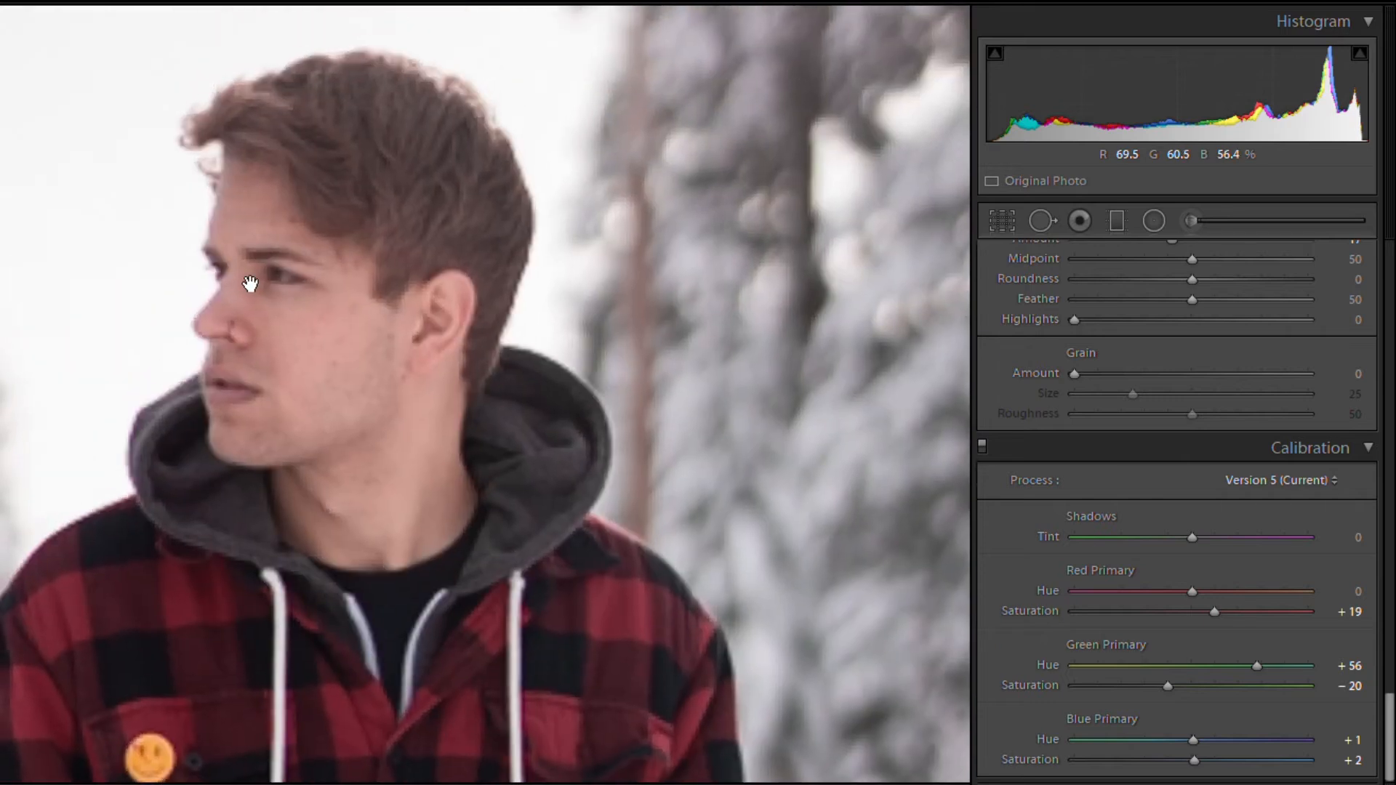
pyautogui.click(332, 329)
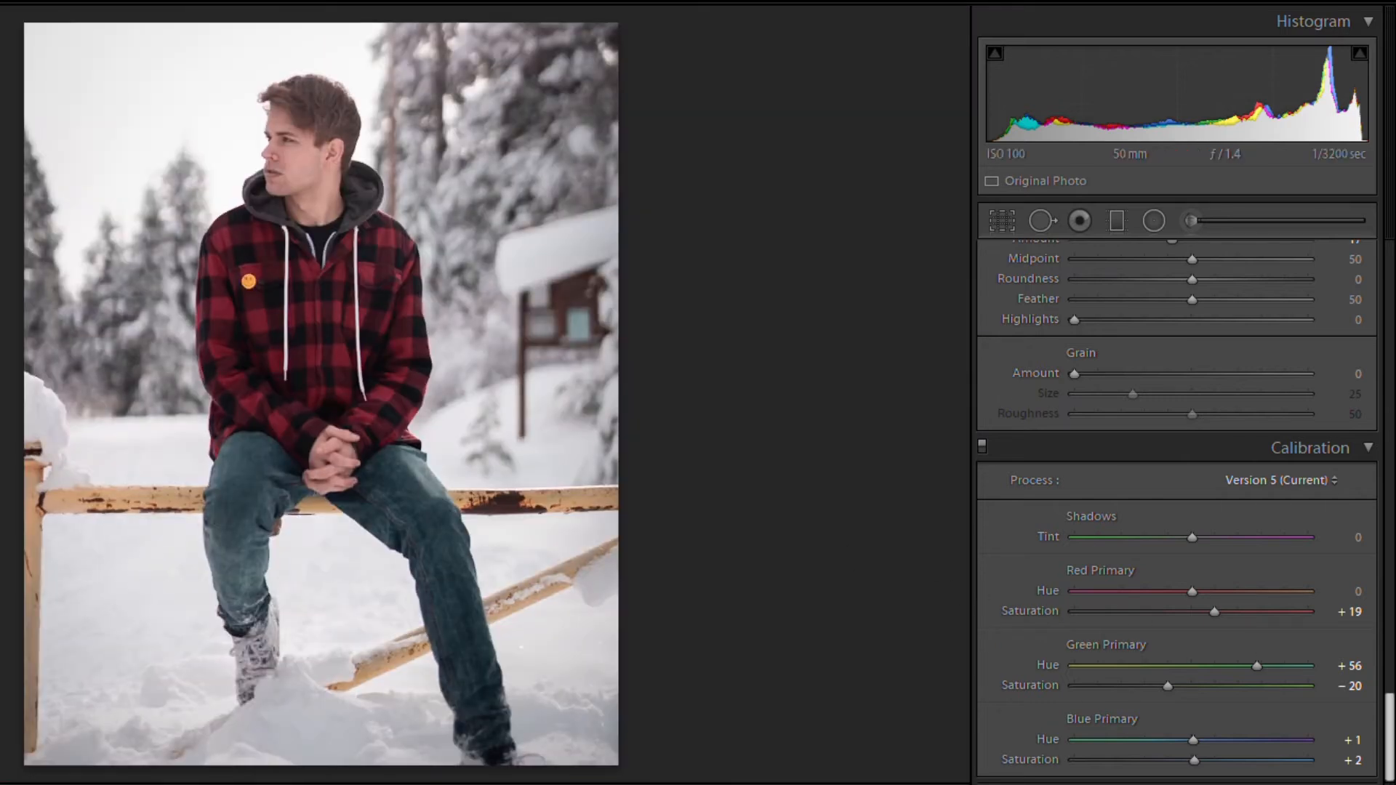
# - Set the photo's clarity to +6 in the basic adjustments
pyautogui.scroll(15, 1175, 509)
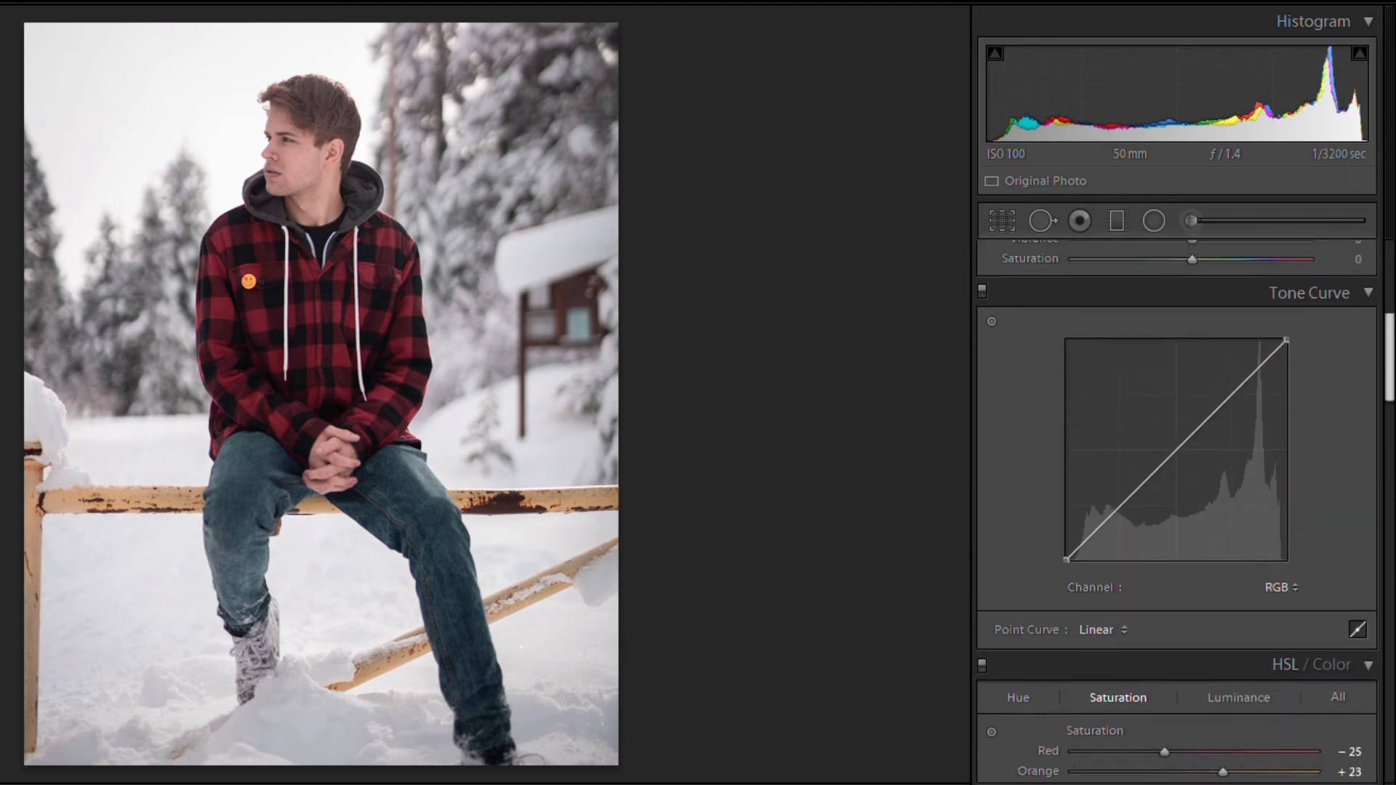
pyautogui.scroll(5, 1176, 509)
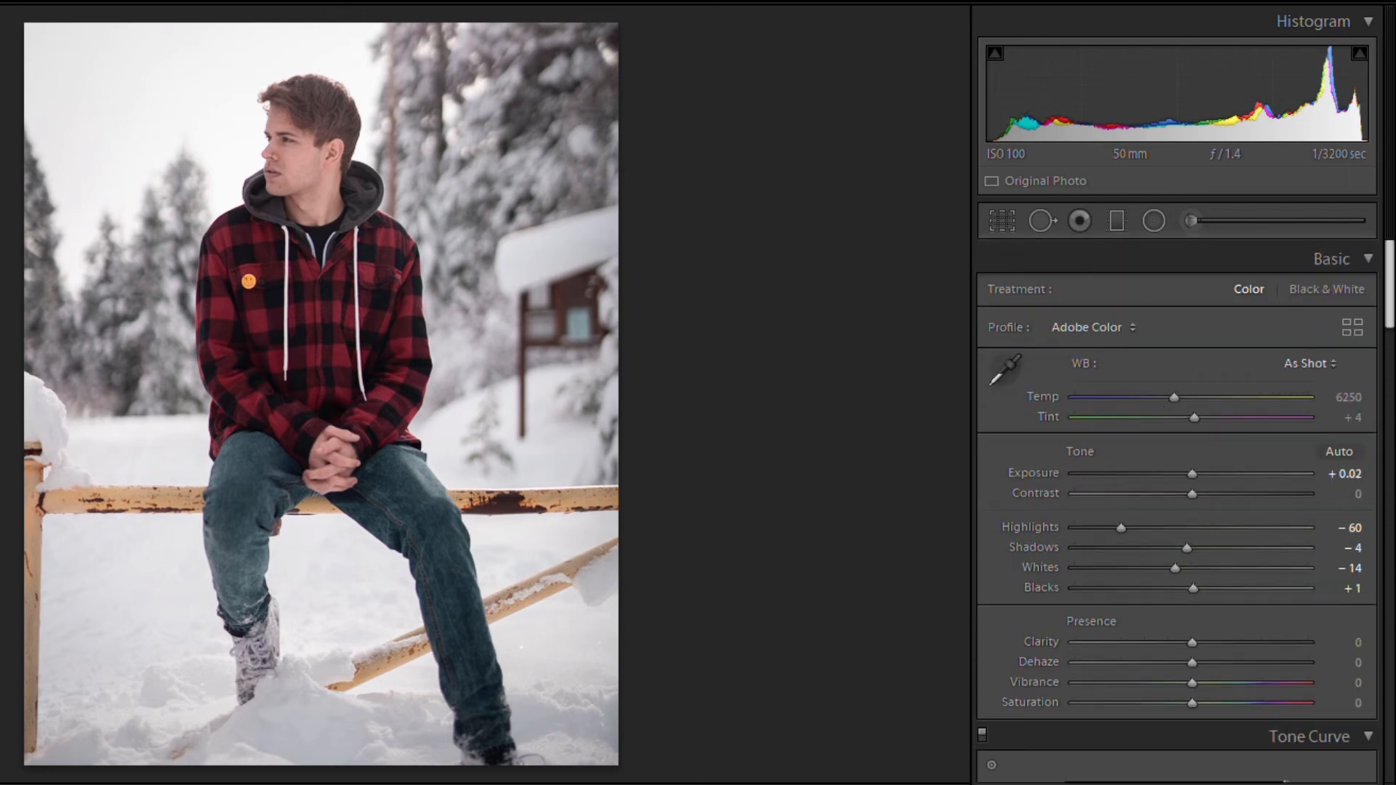
pyautogui.scroll(-2, 1224, 542)
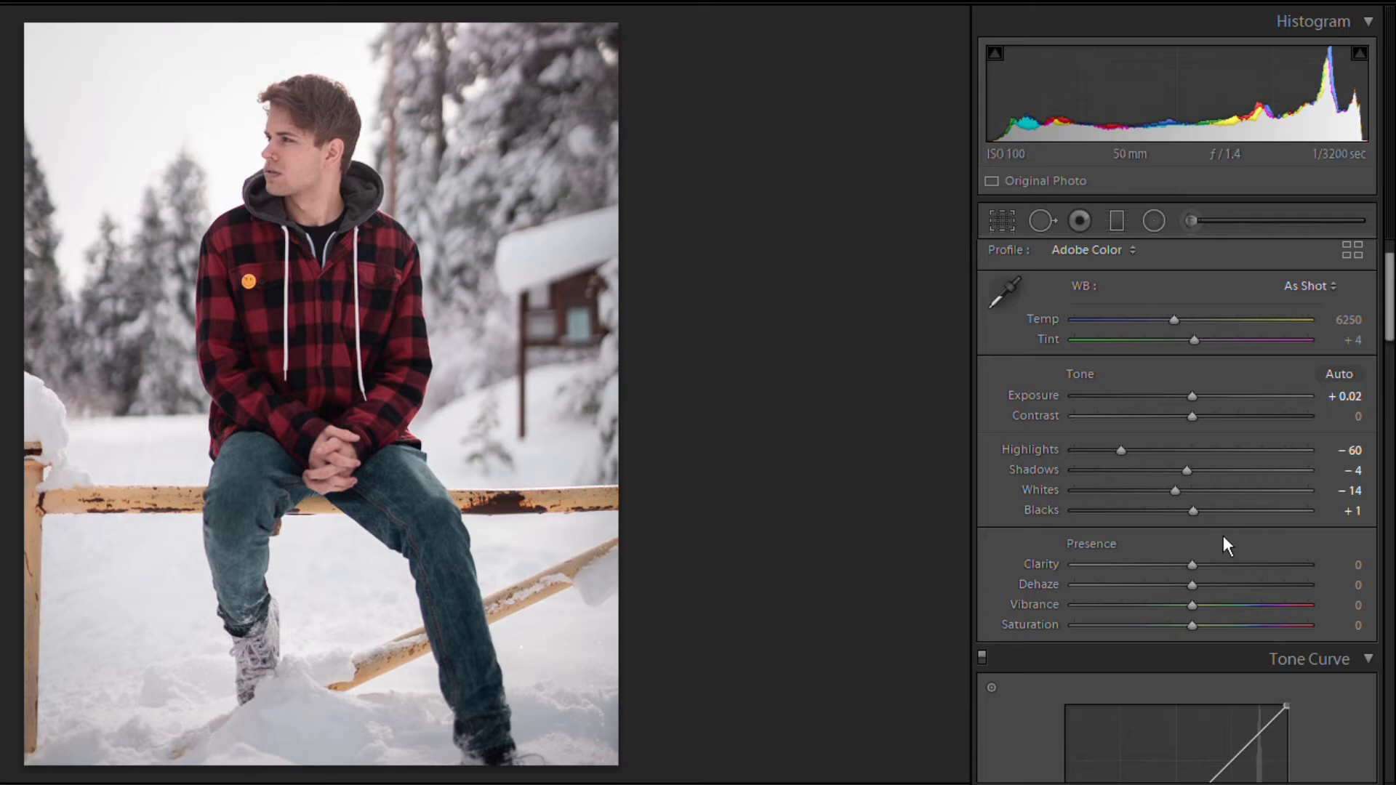
pyautogui.moveTo(1197, 561); pyautogui.dragTo(1211, 554)
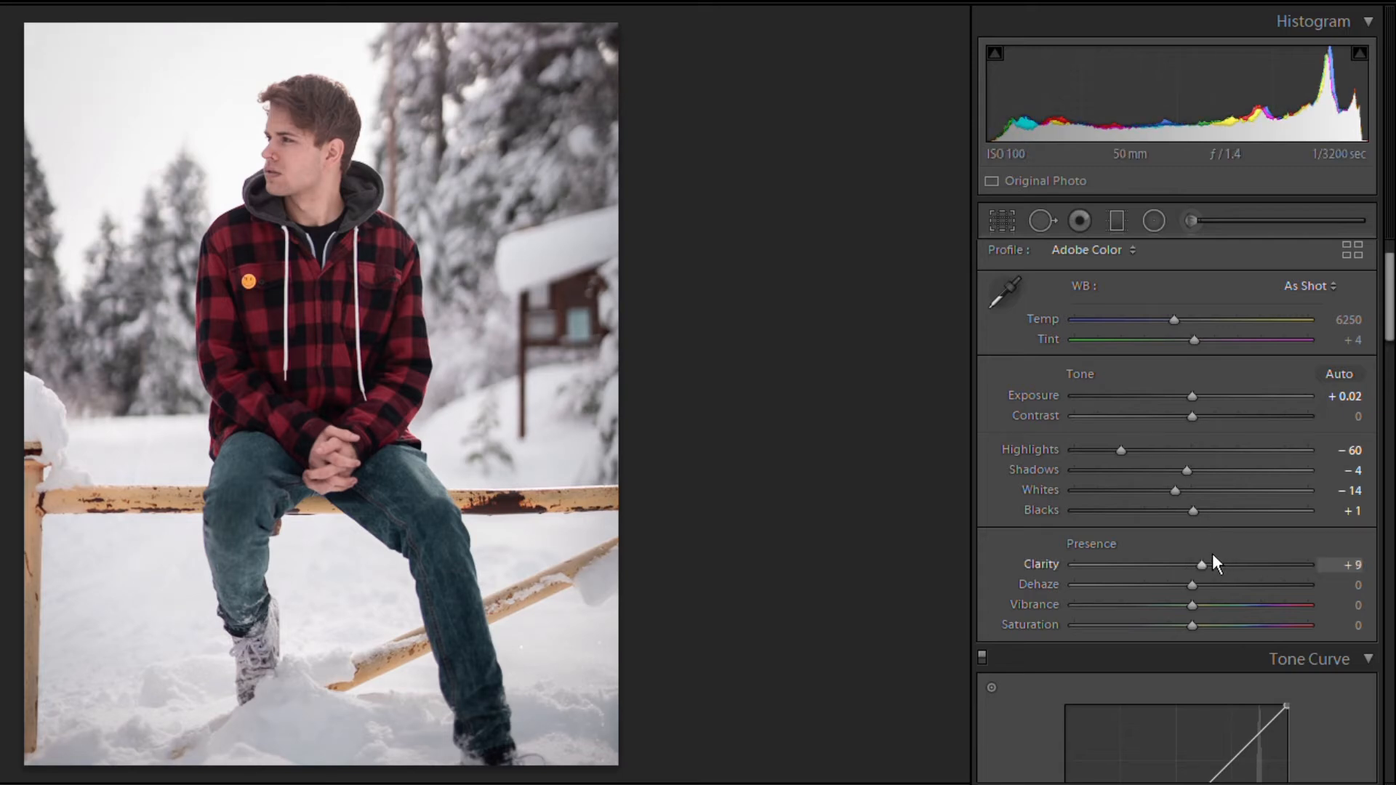
pyautogui.moveTo(1212, 554); pyautogui.dragTo(1201, 554)
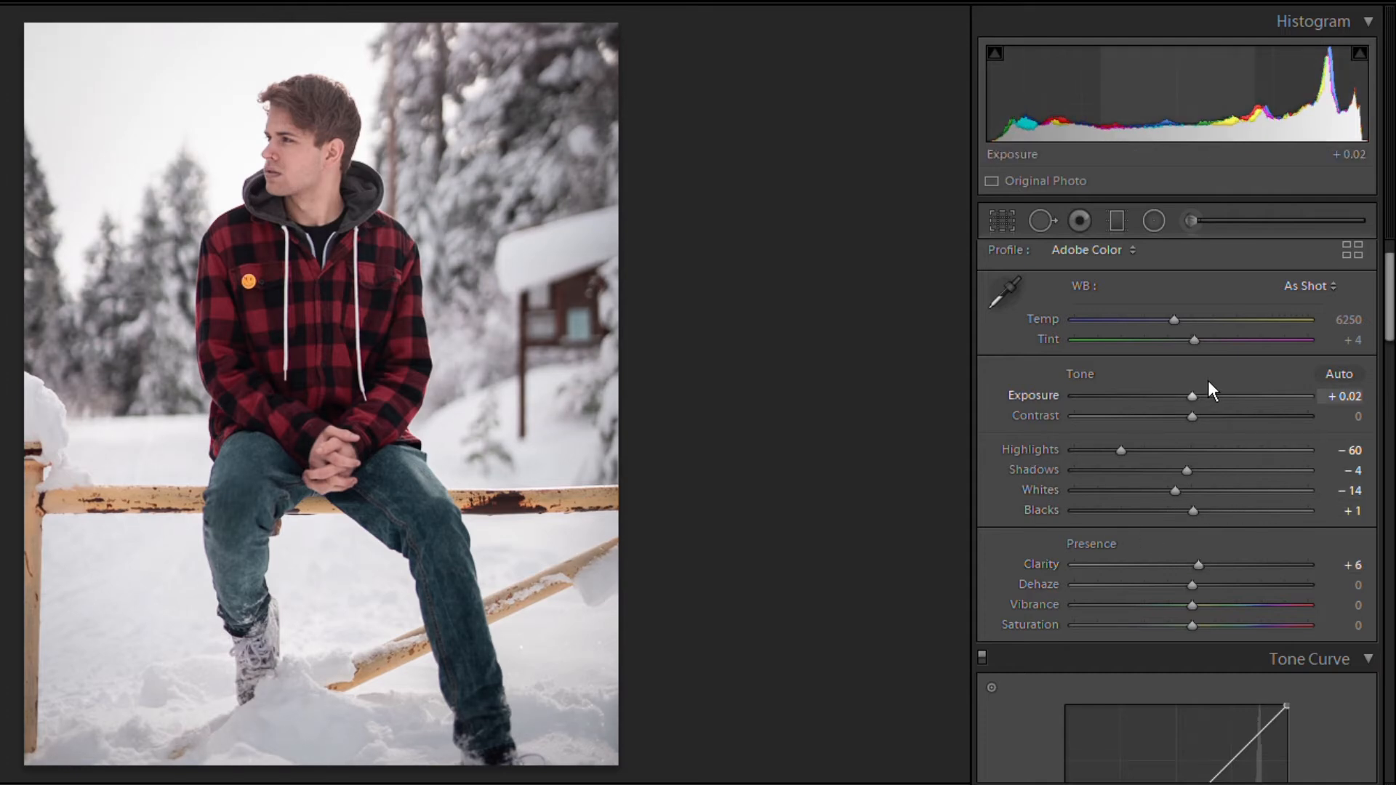
# - Brighten the exposure to +0.34 and lower the shadows to −12
pyautogui.moveTo(1210, 381); pyautogui.dragTo(1215, 386)
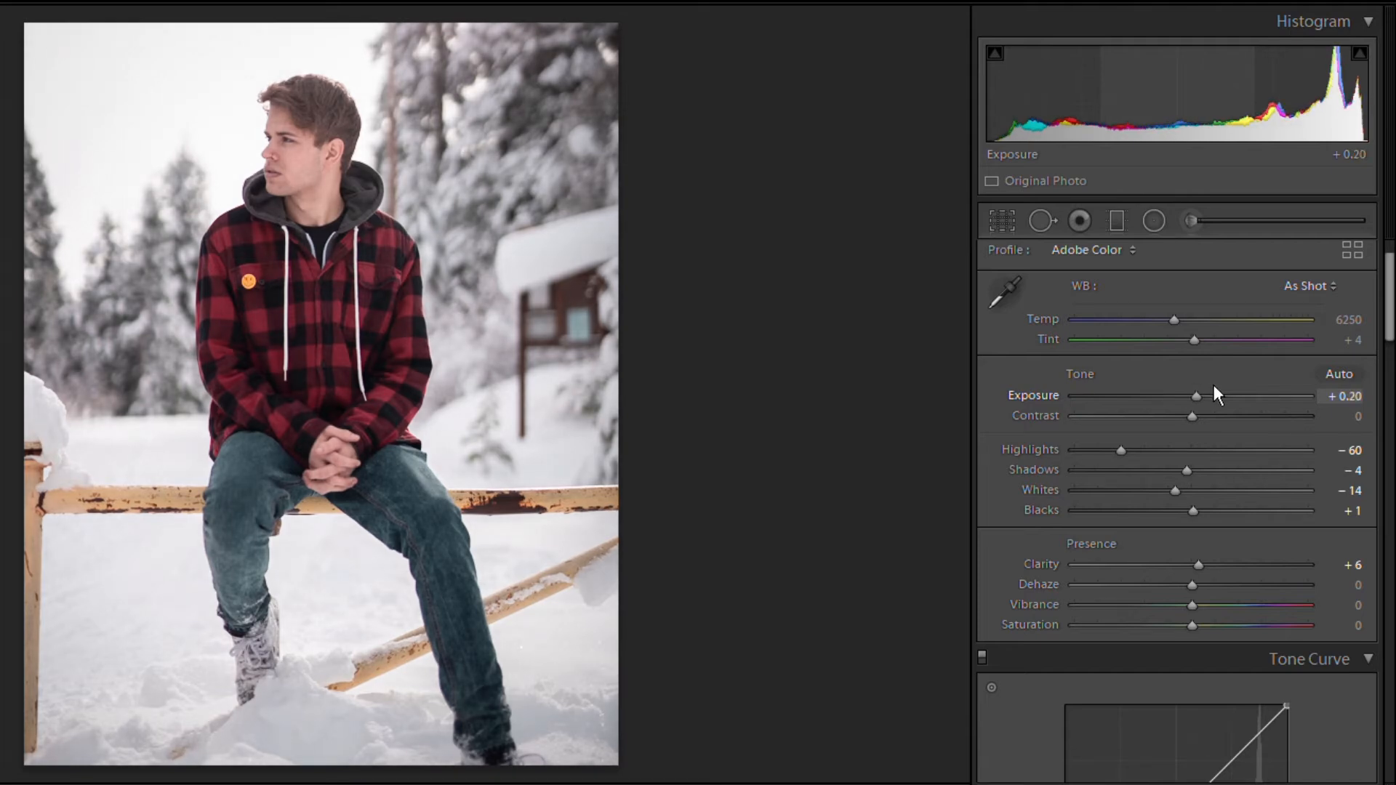
pyautogui.moveTo(1215, 385); pyautogui.dragTo(1217, 387)
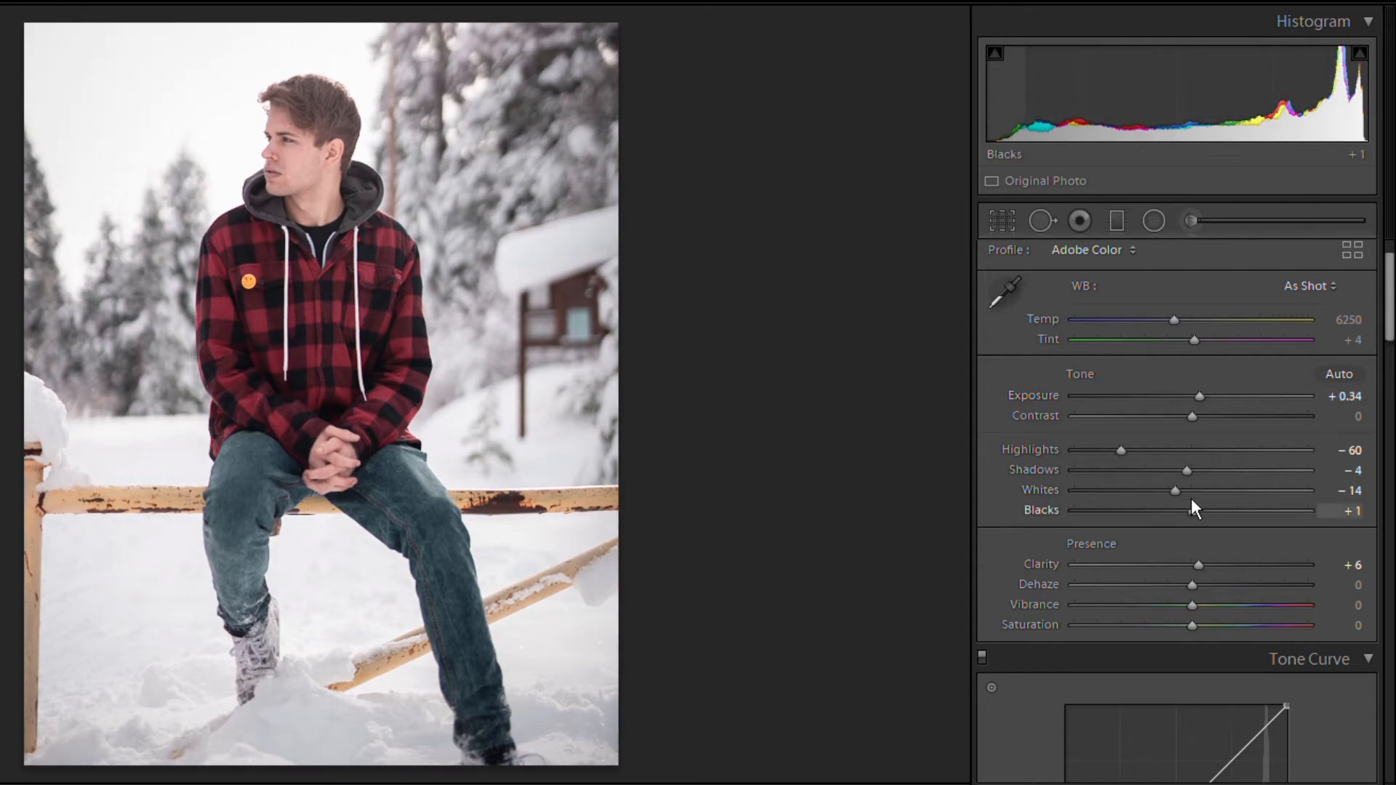
pyautogui.scroll(-2, 1183, 452)
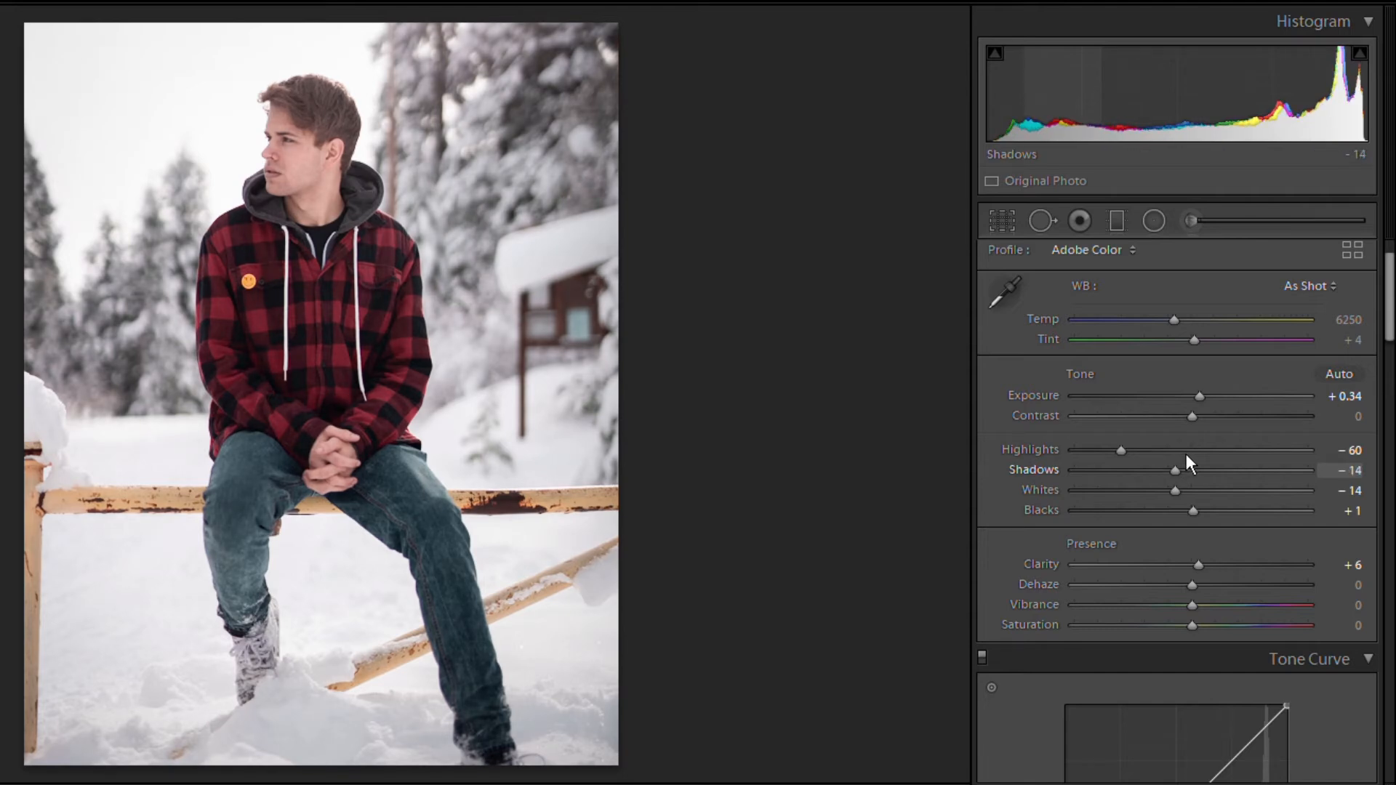
pyautogui.scroll(1, 1185, 454)
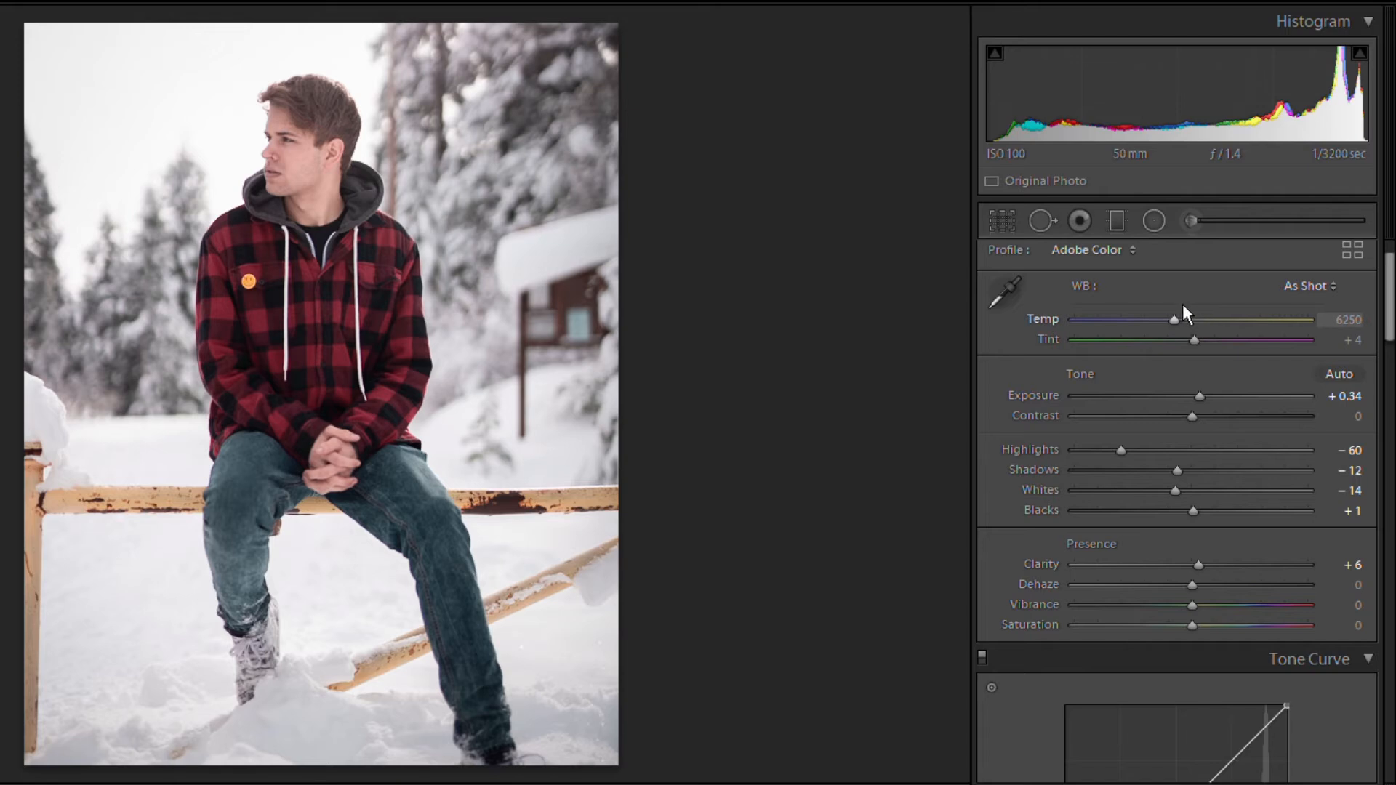
# - Warm the white balance to a temperature of 6796 and check the skin tones on the face up close
pyautogui.moveTo(1185, 304); pyautogui.dragTo(1195, 304)
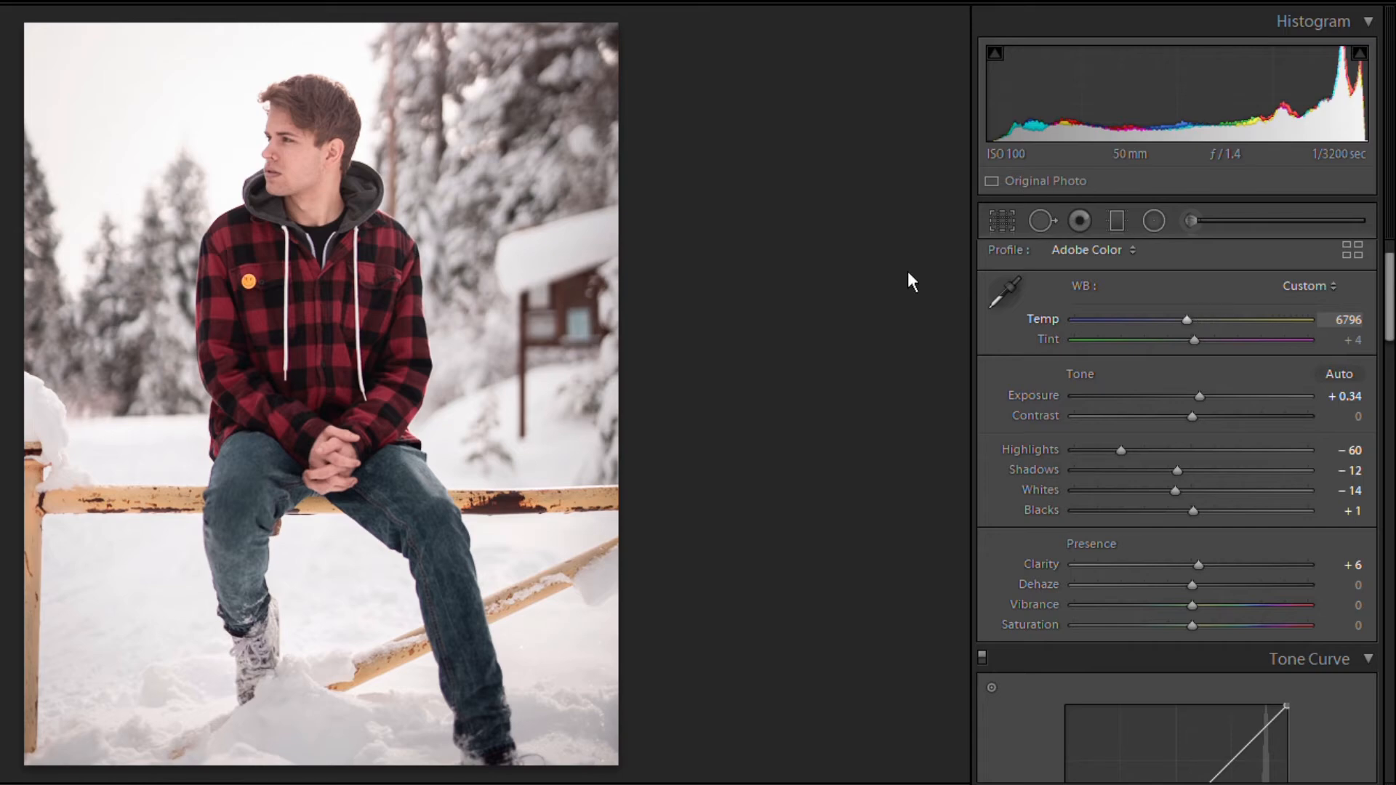
pyautogui.click(317, 146)
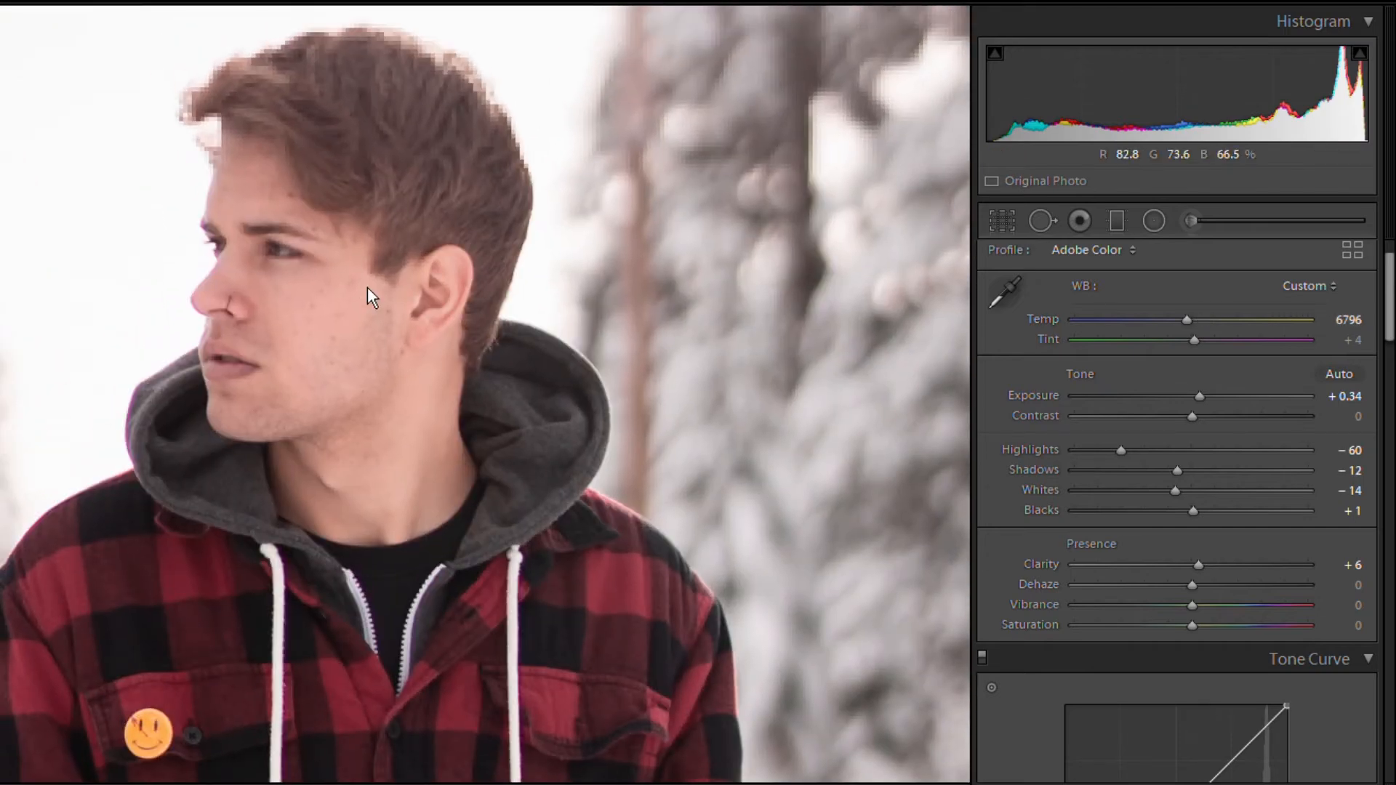
pyautogui.click(368, 287)
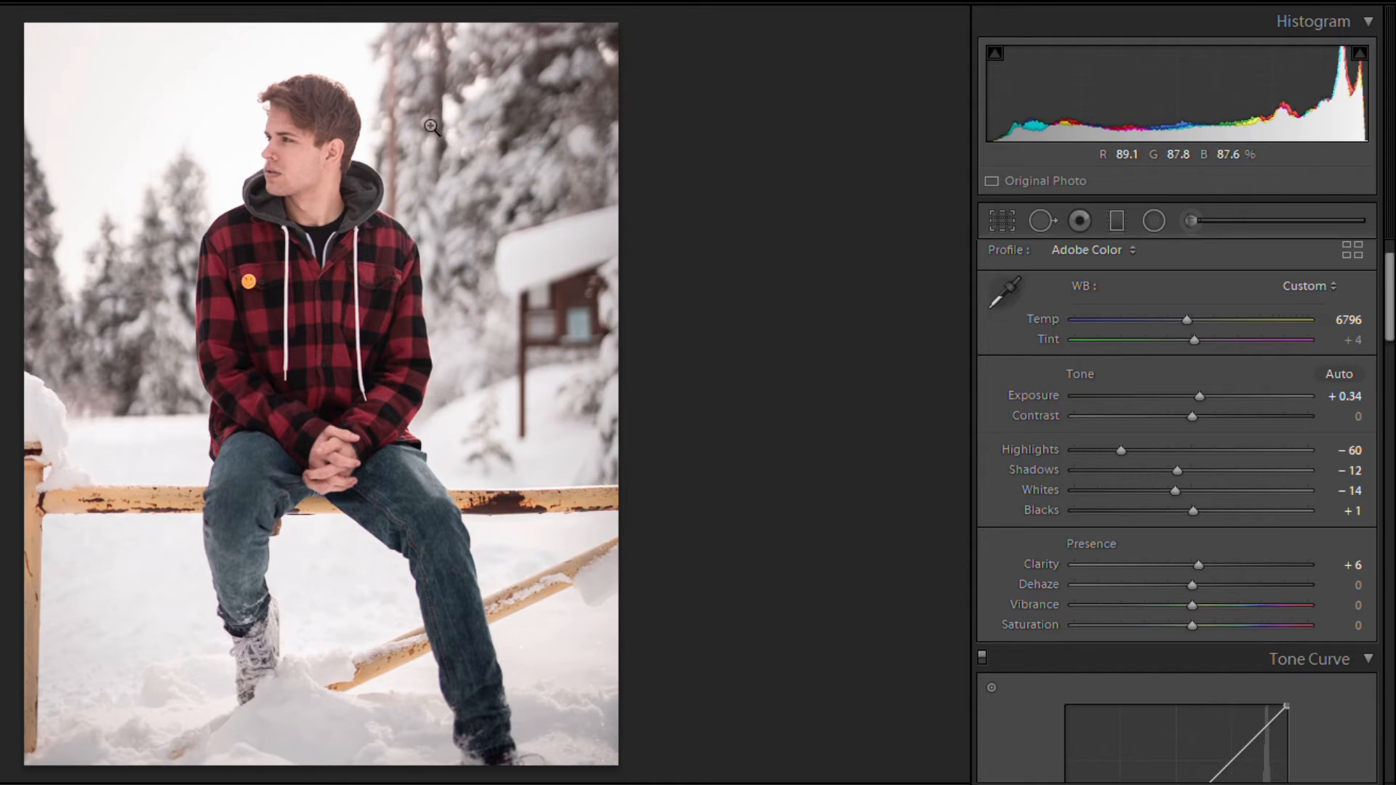
pyautogui.click(319, 146)
pyautogui.moveTo(324, 171); pyautogui.dragTo(347, 254)
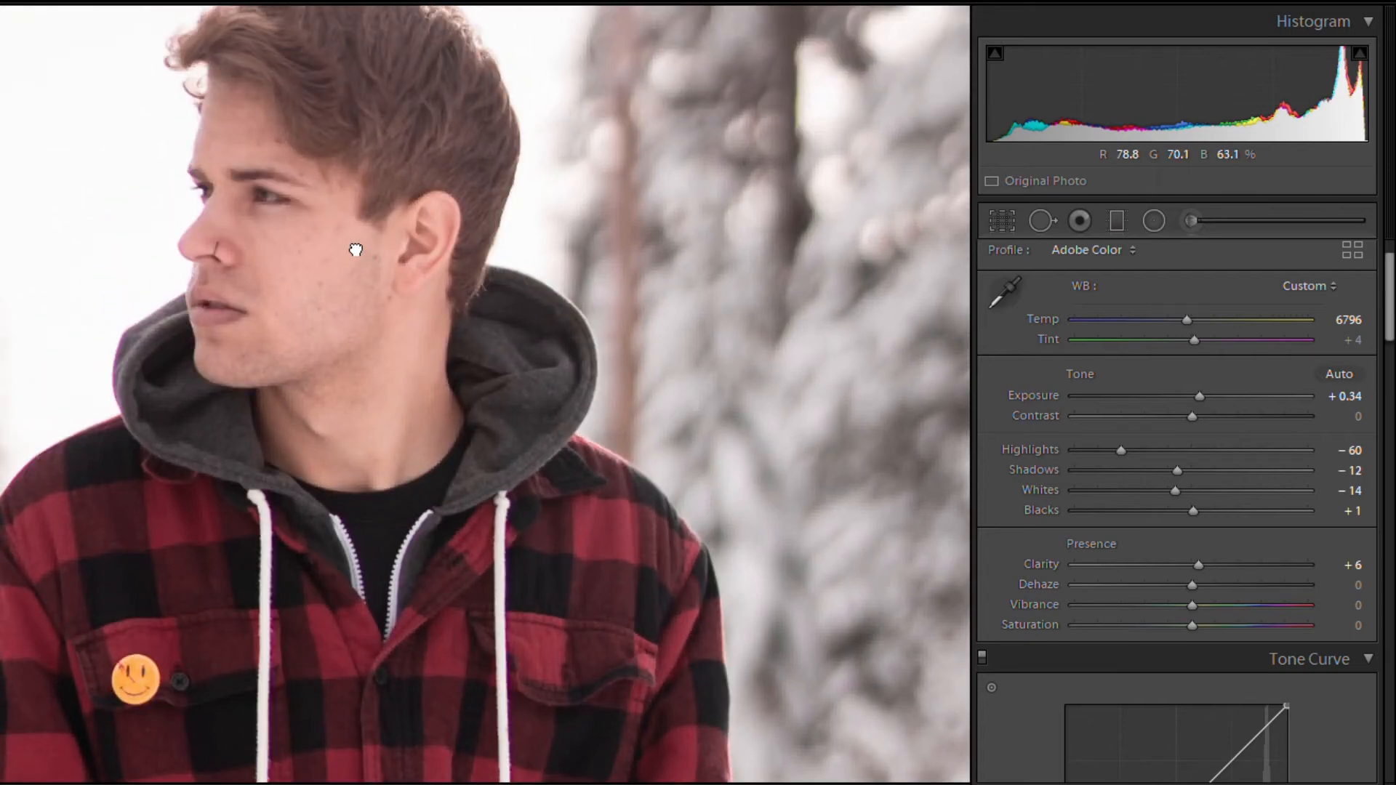
pyautogui.click(352, 249)
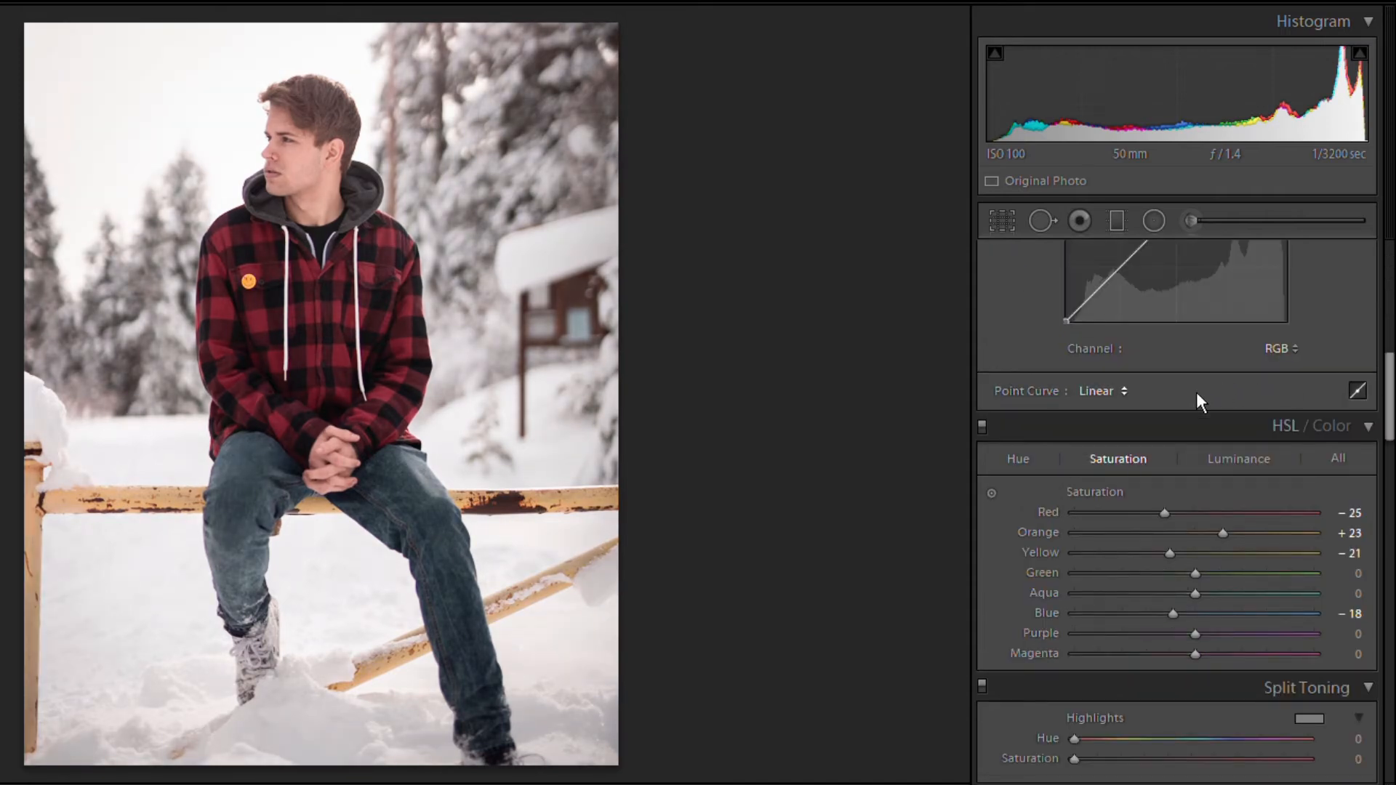
# - Set the HSL hue of blue to −7 to change the color of the jeans
pyautogui.click(1023, 443)
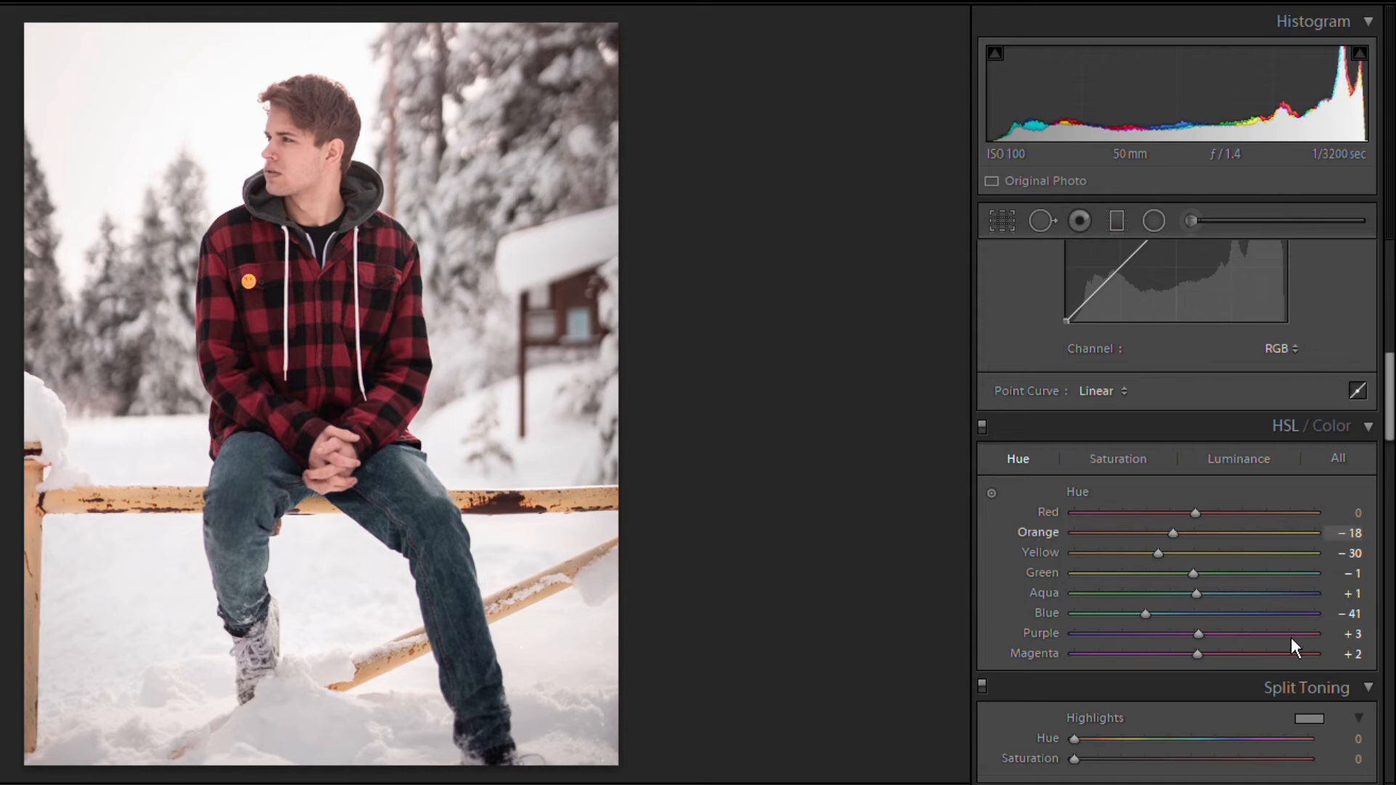
pyautogui.scroll(5, 1198, 604)
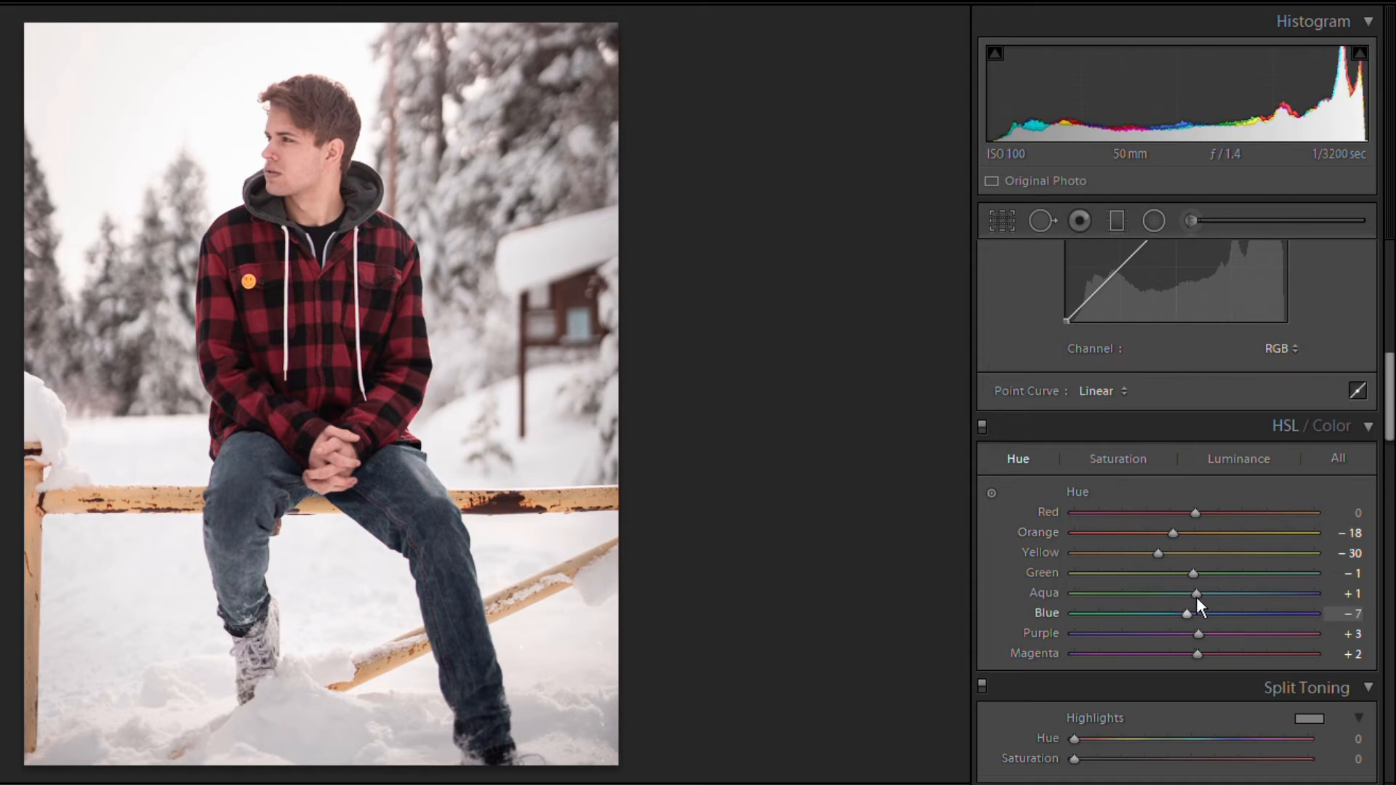
# - Examine the edges of the jeans, hands, jacket and hood up close for color fringing
pyautogui.click(253, 630)
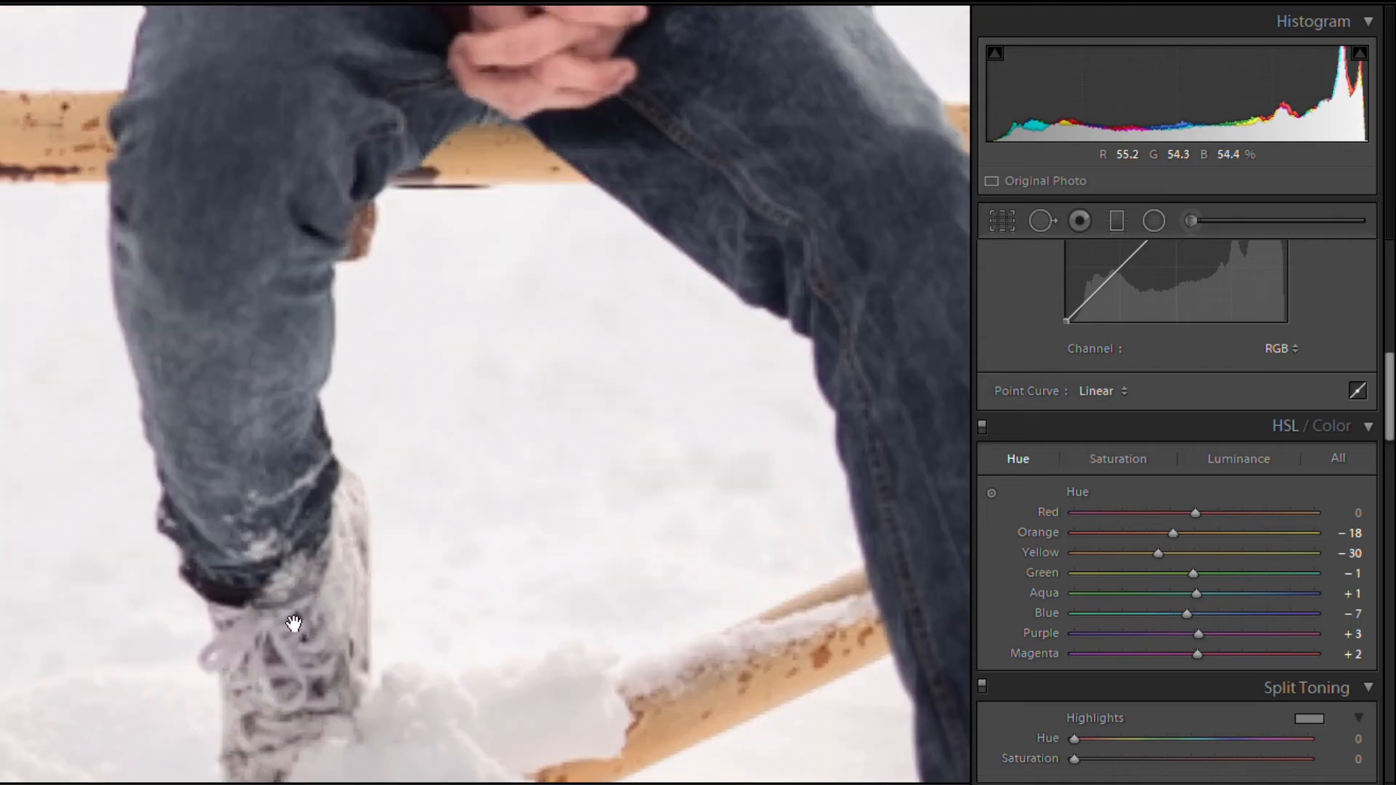
pyautogui.moveTo(430, 242); pyautogui.dragTo(469, 611)
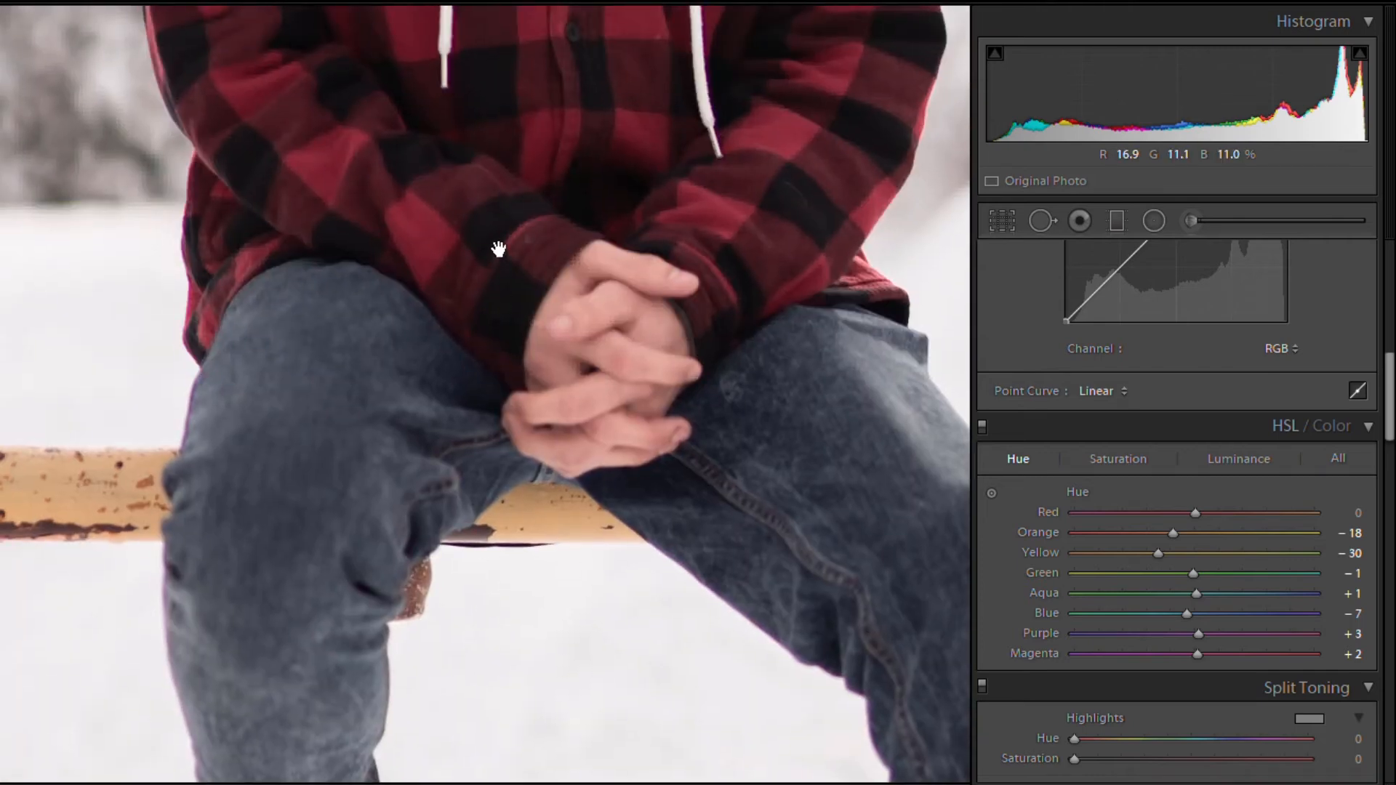
pyautogui.moveTo(502, 268); pyautogui.dragTo(520, 521)
pyautogui.moveTo(553, 222); pyautogui.dragTo(580, 533)
pyautogui.moveTo(570, 150); pyautogui.dragTo(572, 388)
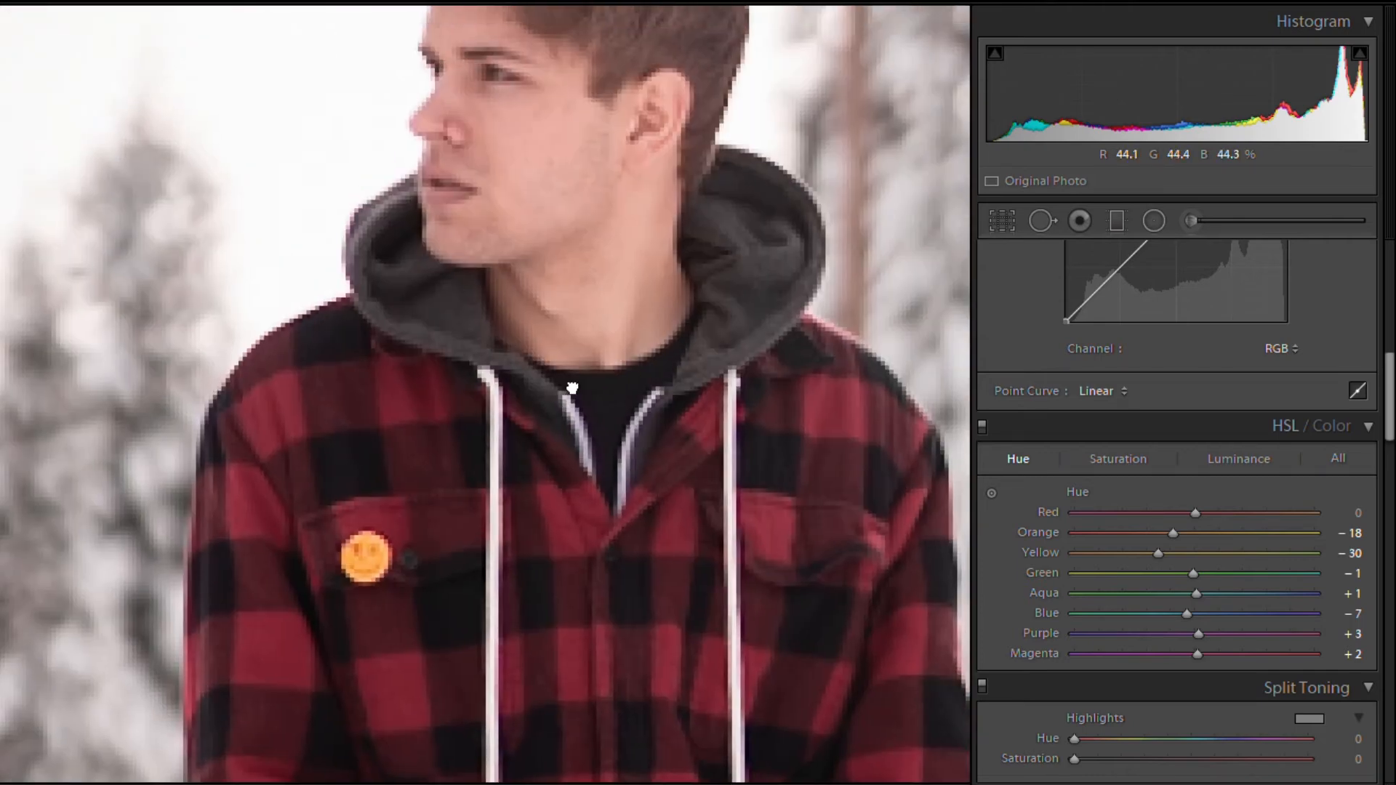
pyautogui.moveTo(572, 136); pyautogui.dragTo(373, 441)
pyautogui.hotkey('ctrl', '=')
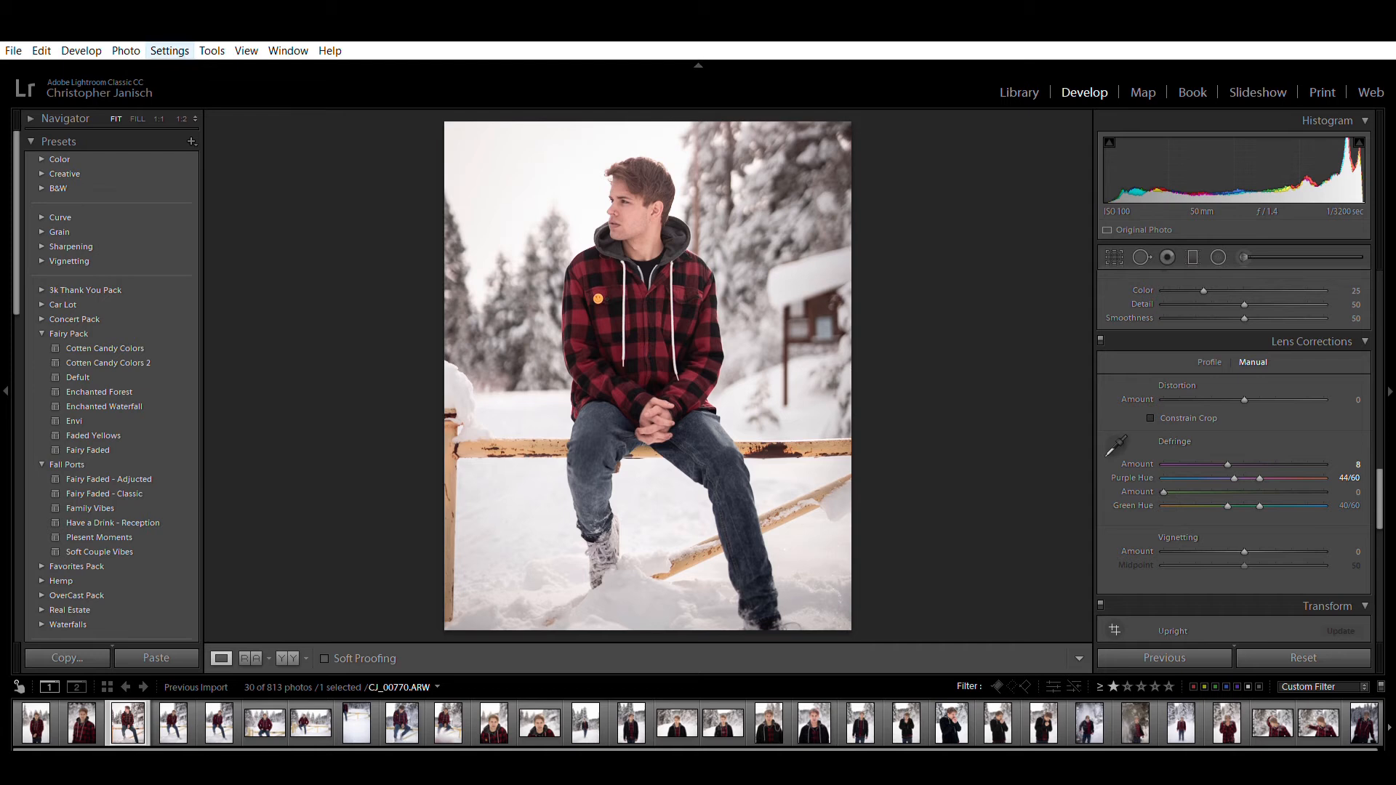
# - Copy the edited portrait's develop settings and paste them onto the horizontal photo of the man in the black jacket, CJ_00951.ARW
pyautogui.click(169, 51)
pyautogui.click(272, 144)
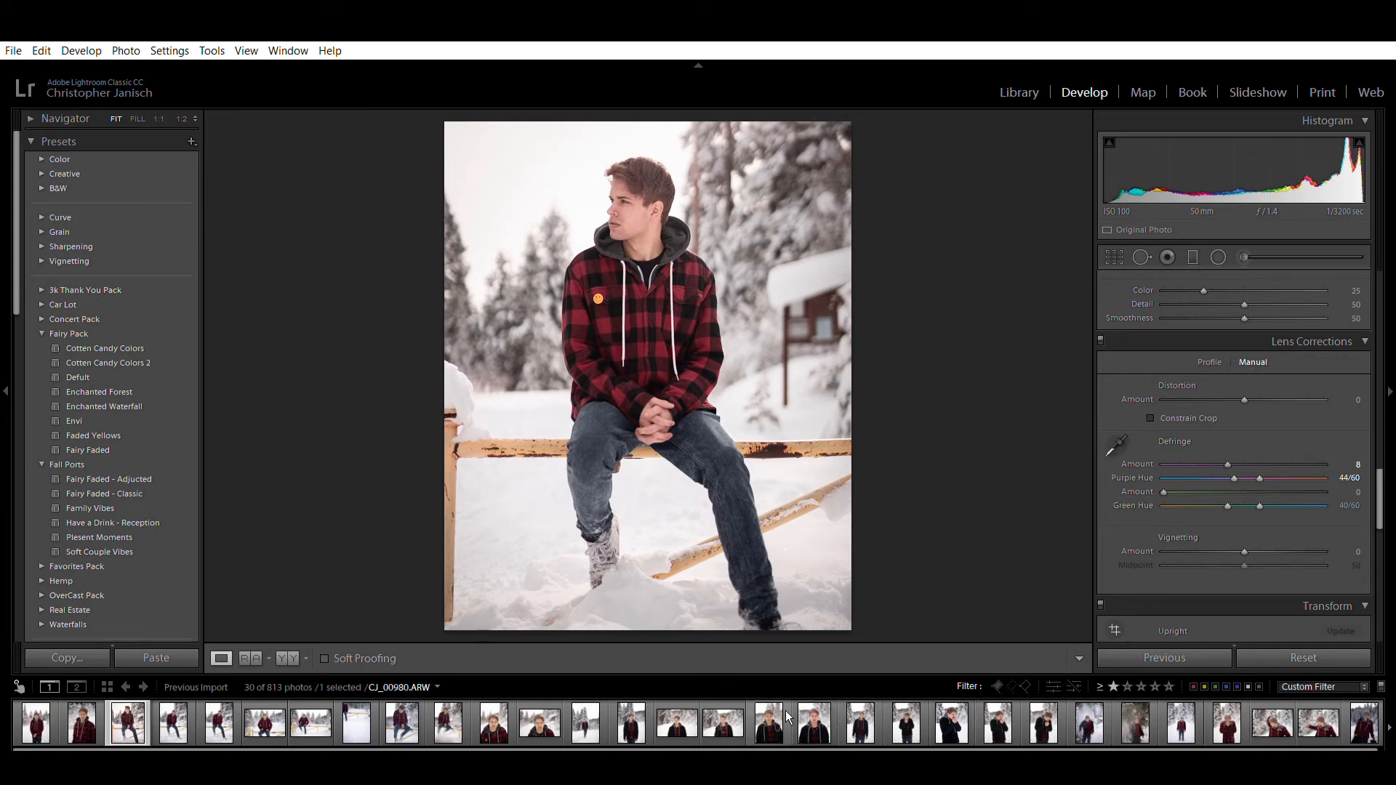
pyautogui.click(740, 714)
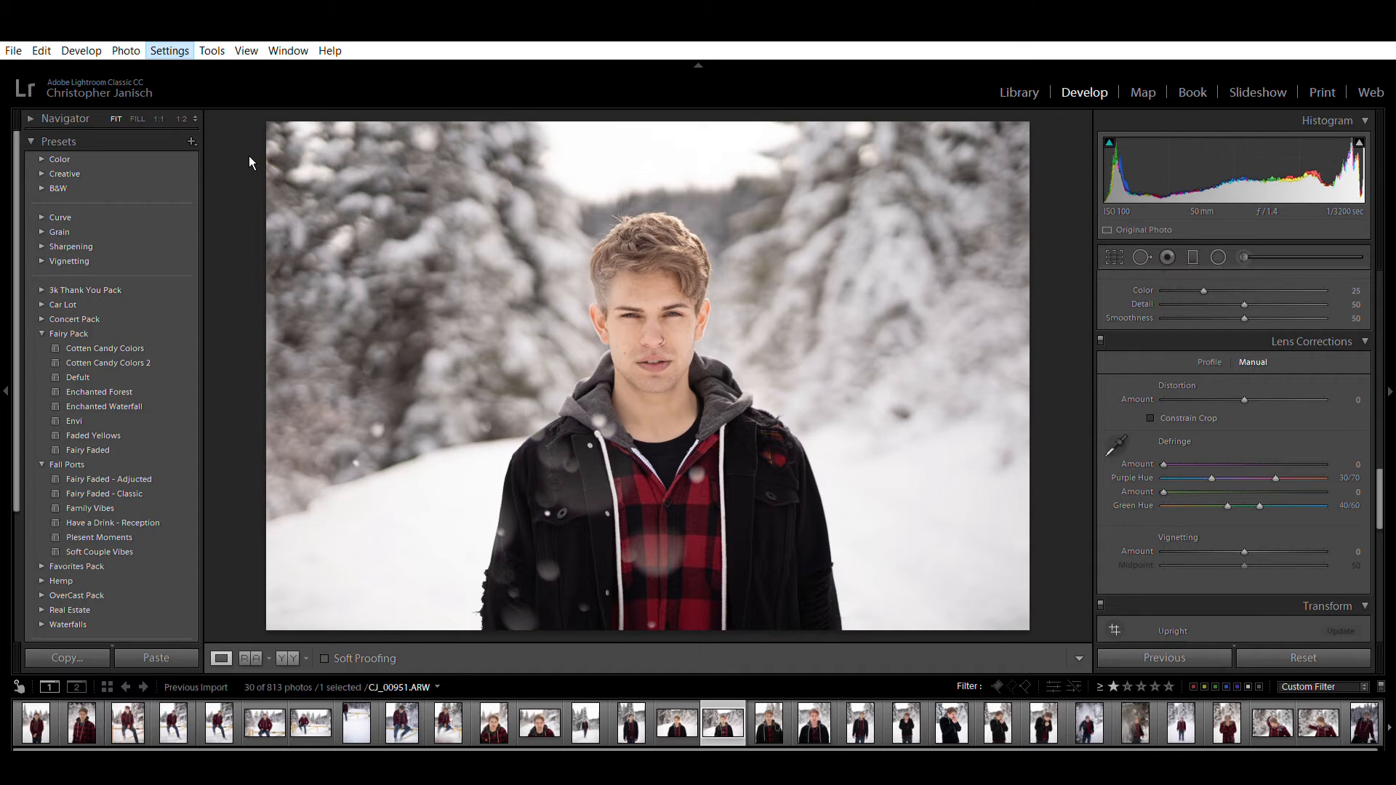
pyautogui.hotkey('ctrl', 'v')
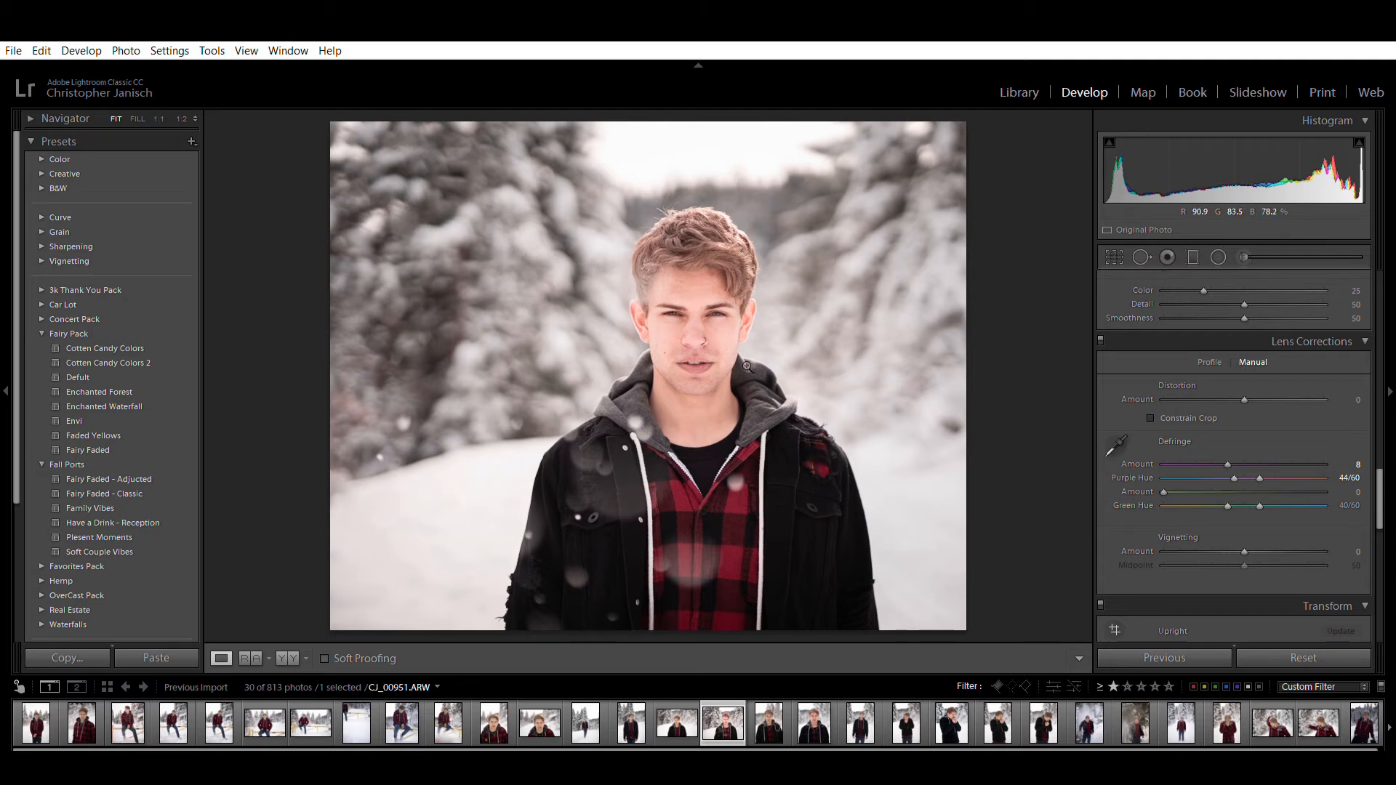
# - Recenter the 4 x 5 horizontal crop on the man and tighten it slightly
pyautogui.click(1116, 256)
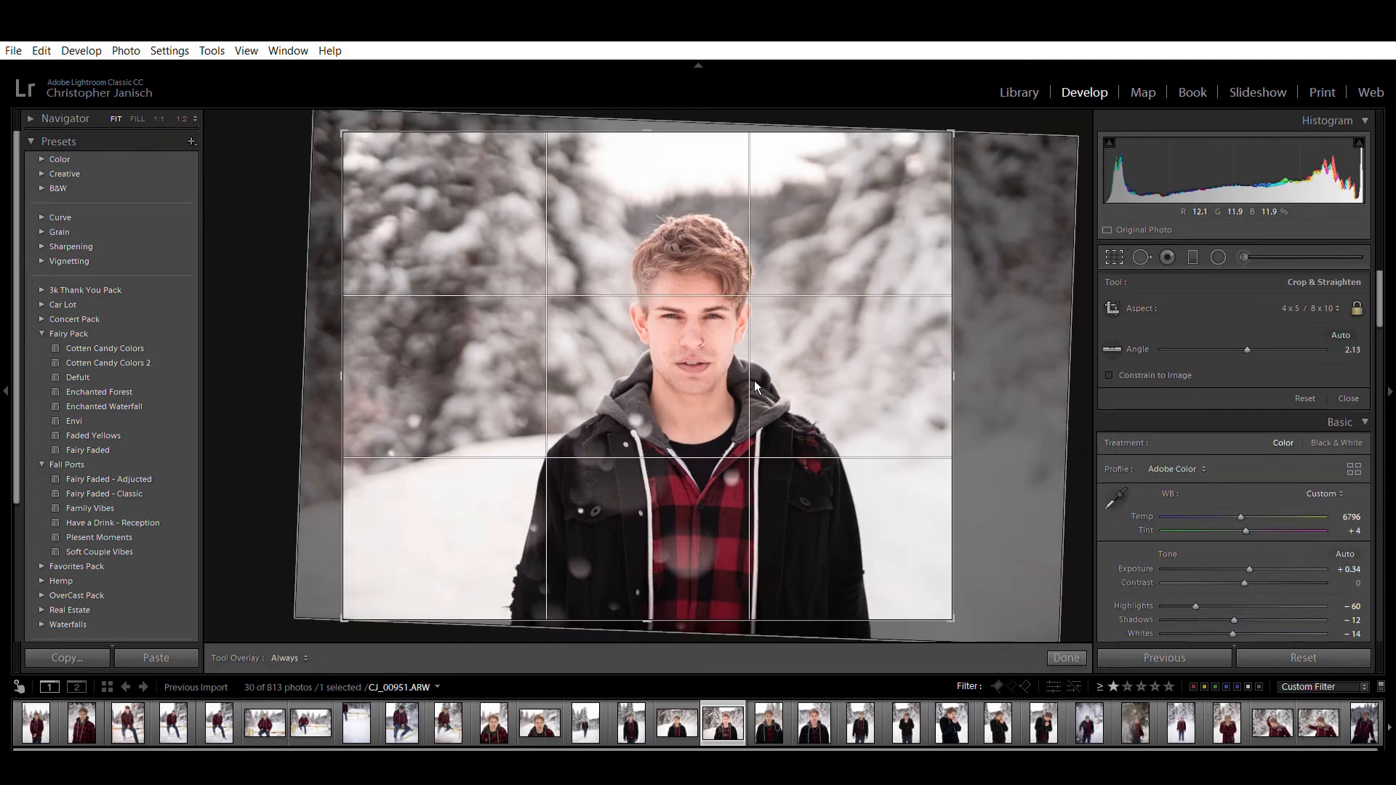
pyautogui.moveTo(751, 379); pyautogui.dragTo(719, 350)
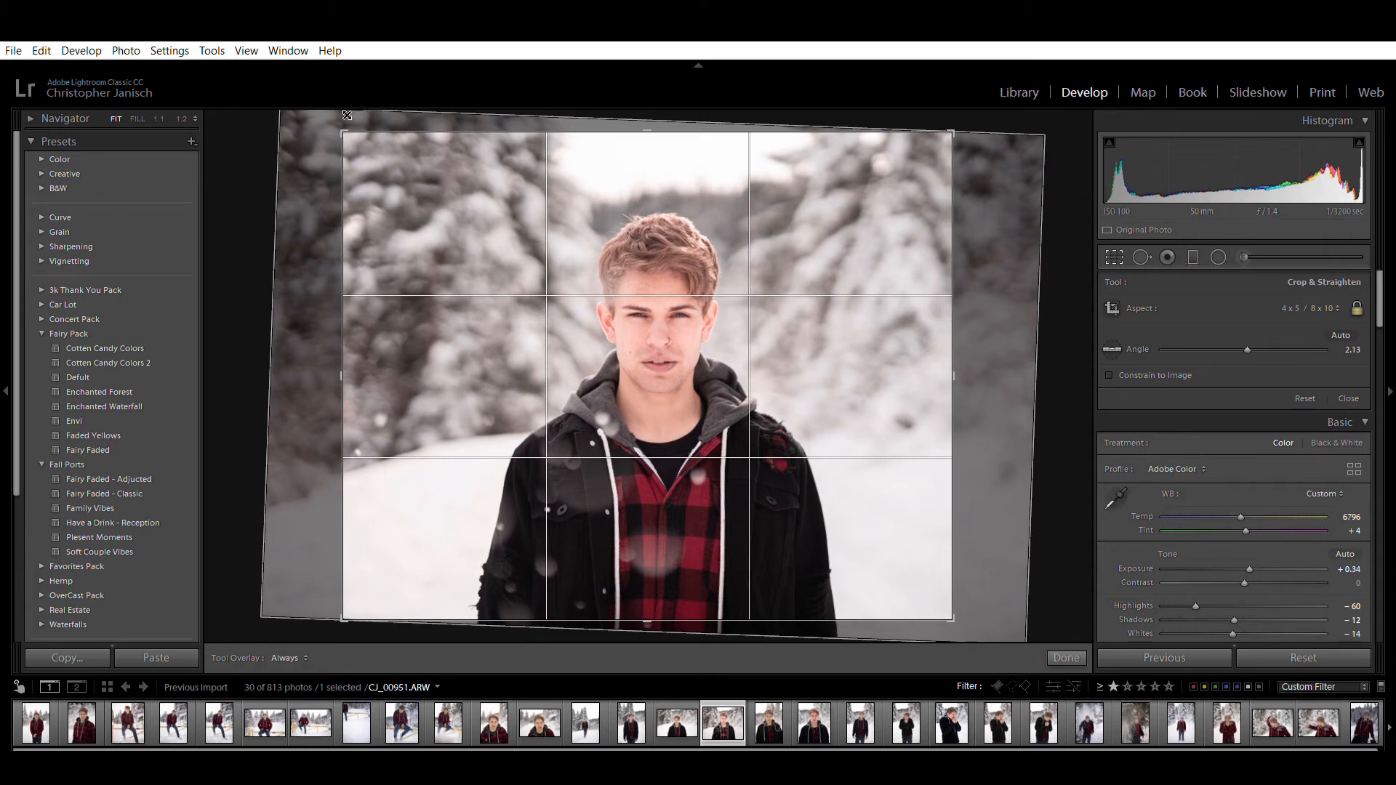
pyautogui.moveTo(351, 119); pyautogui.dragTo(376, 141)
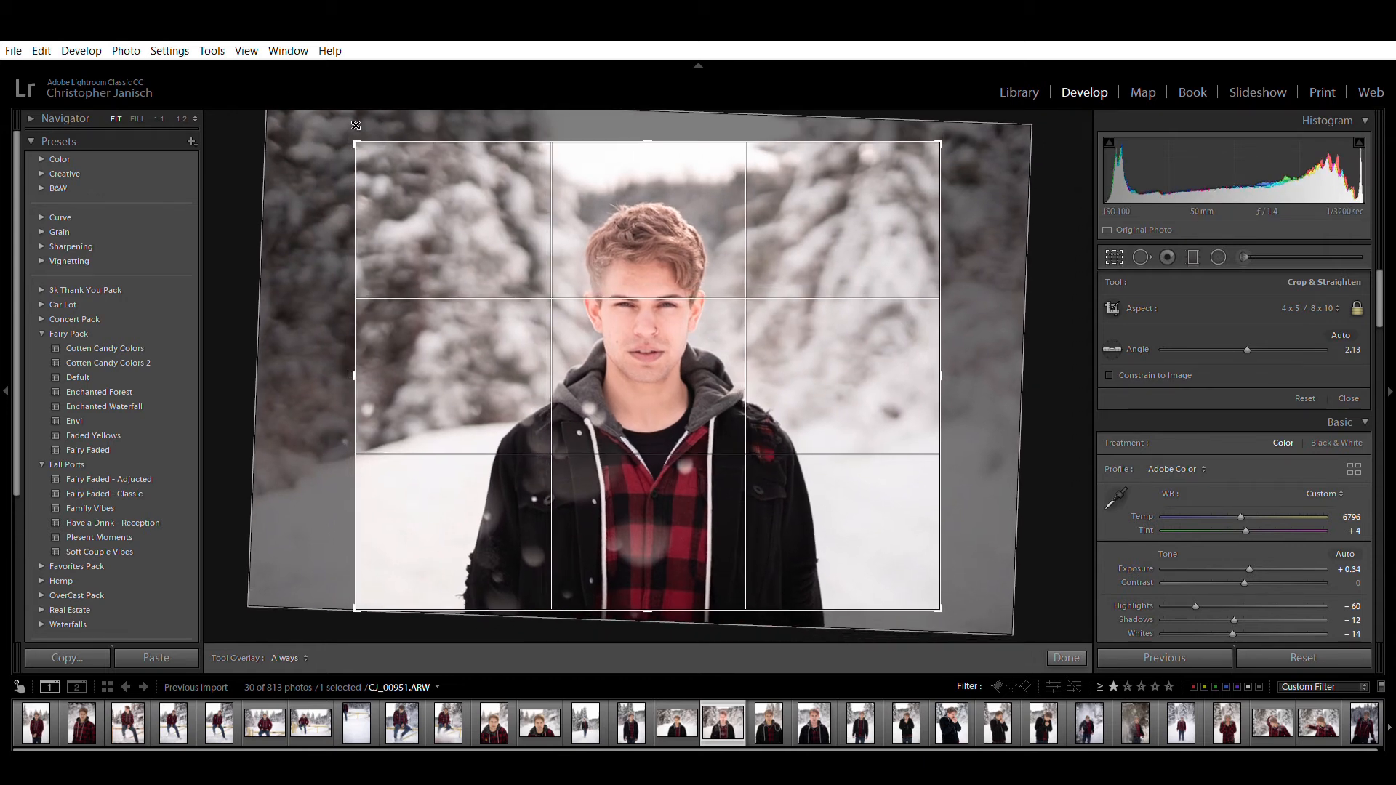
pyautogui.moveTo(624, 240); pyautogui.dragTo(632, 224)
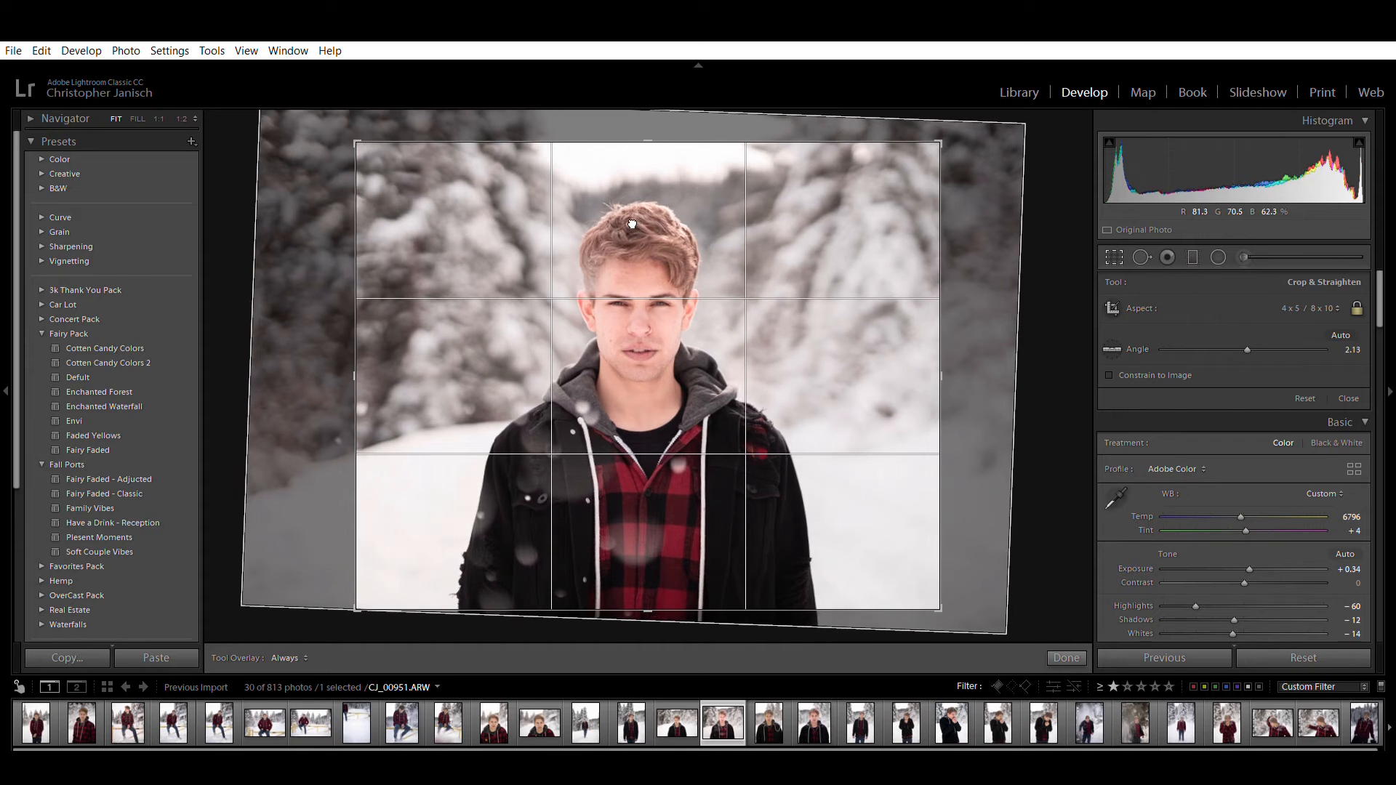
pyautogui.press('Return')
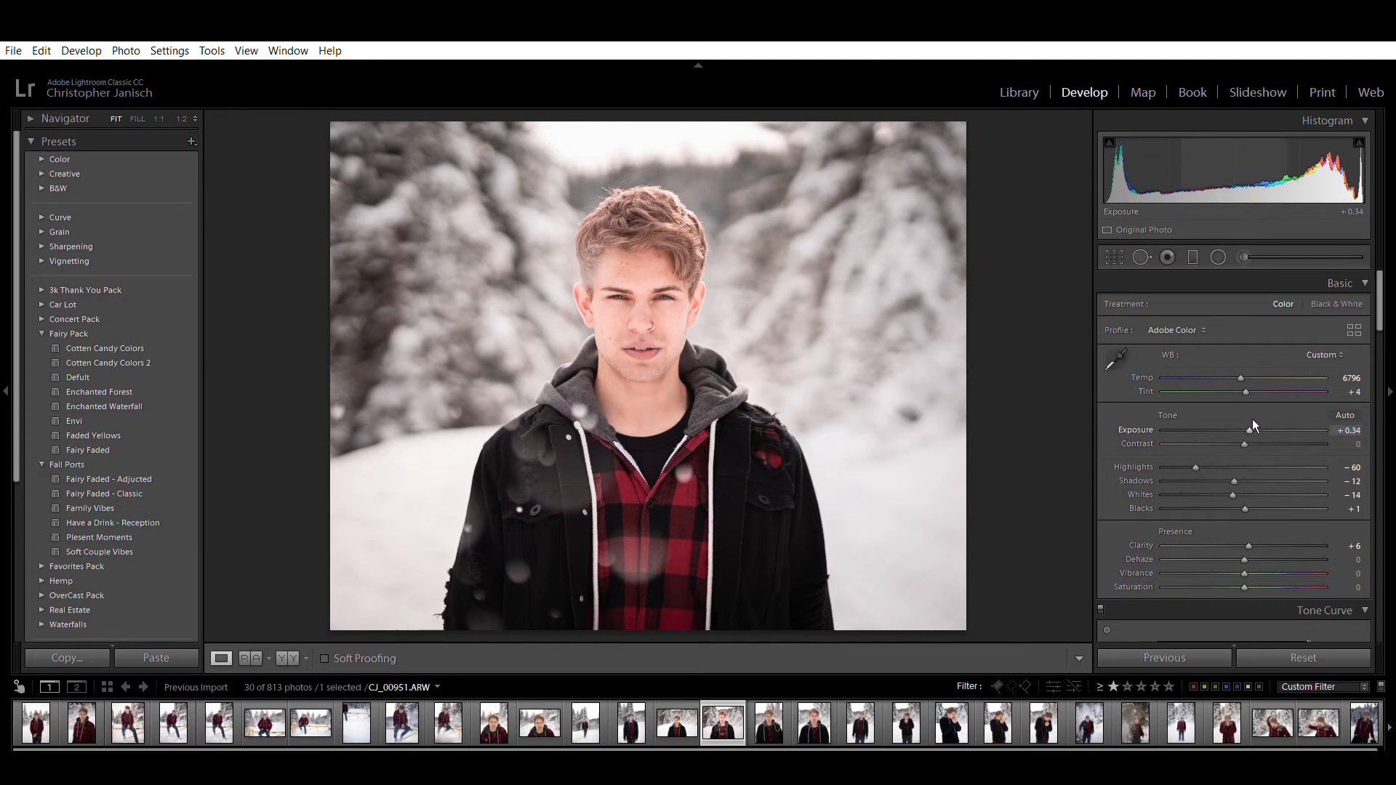
# - Lower the exposure to −0.07 and check the face up close
pyautogui.moveTo(1252, 420); pyautogui.dragTo(1242, 422)
pyautogui.click(643, 301)
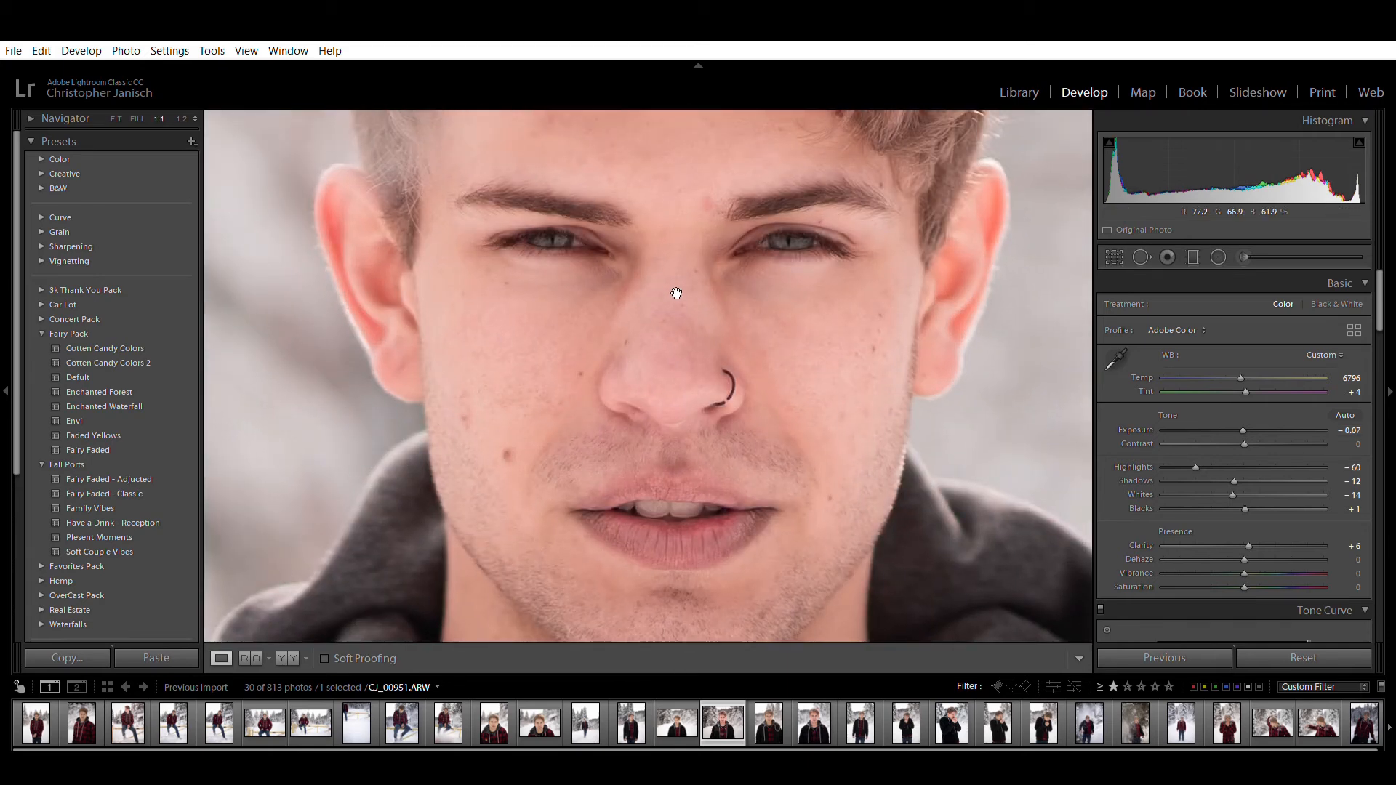
pyautogui.click(676, 293)
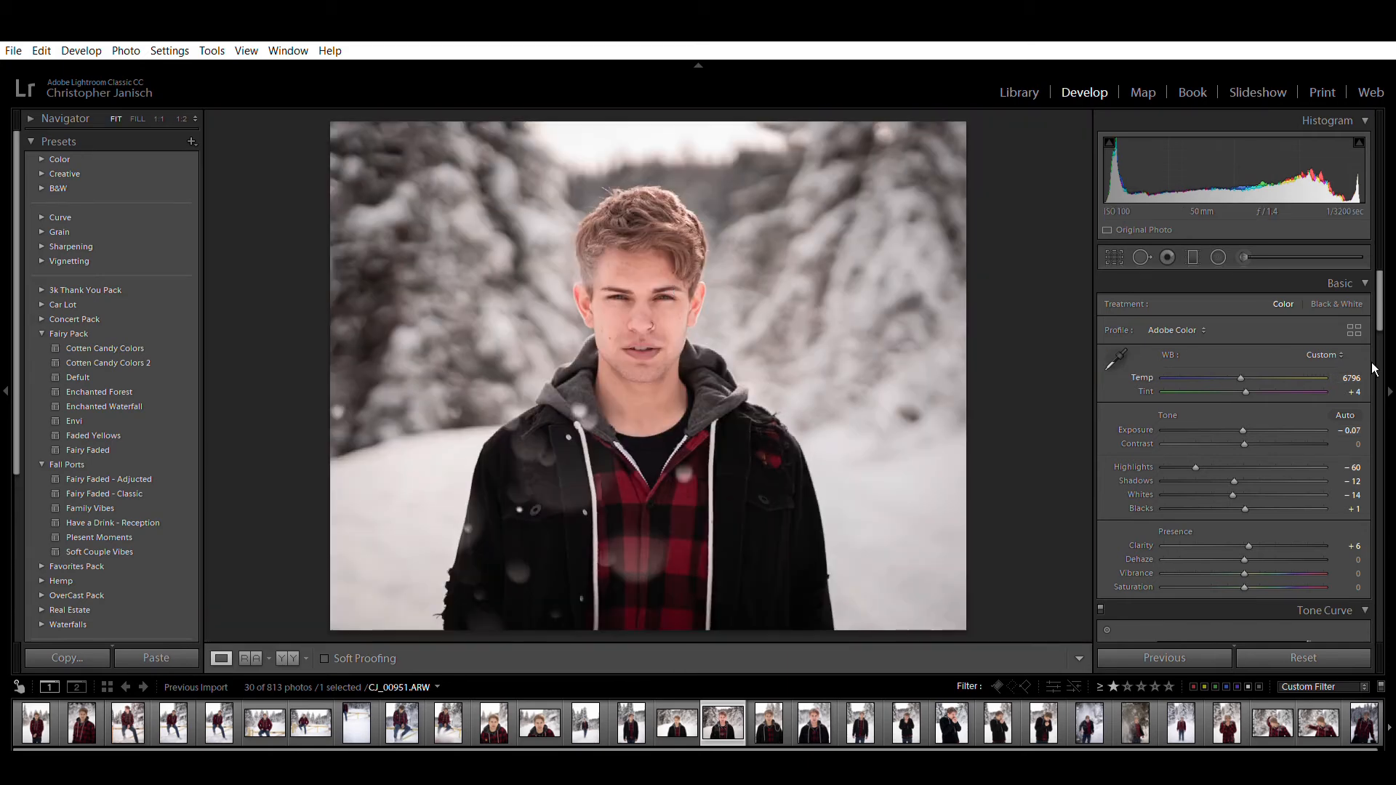
# - Set the HSL hue of orange to −28 and yellow to −14, checking the skin tones up close
pyautogui.scroll(-3, 1388, 336)
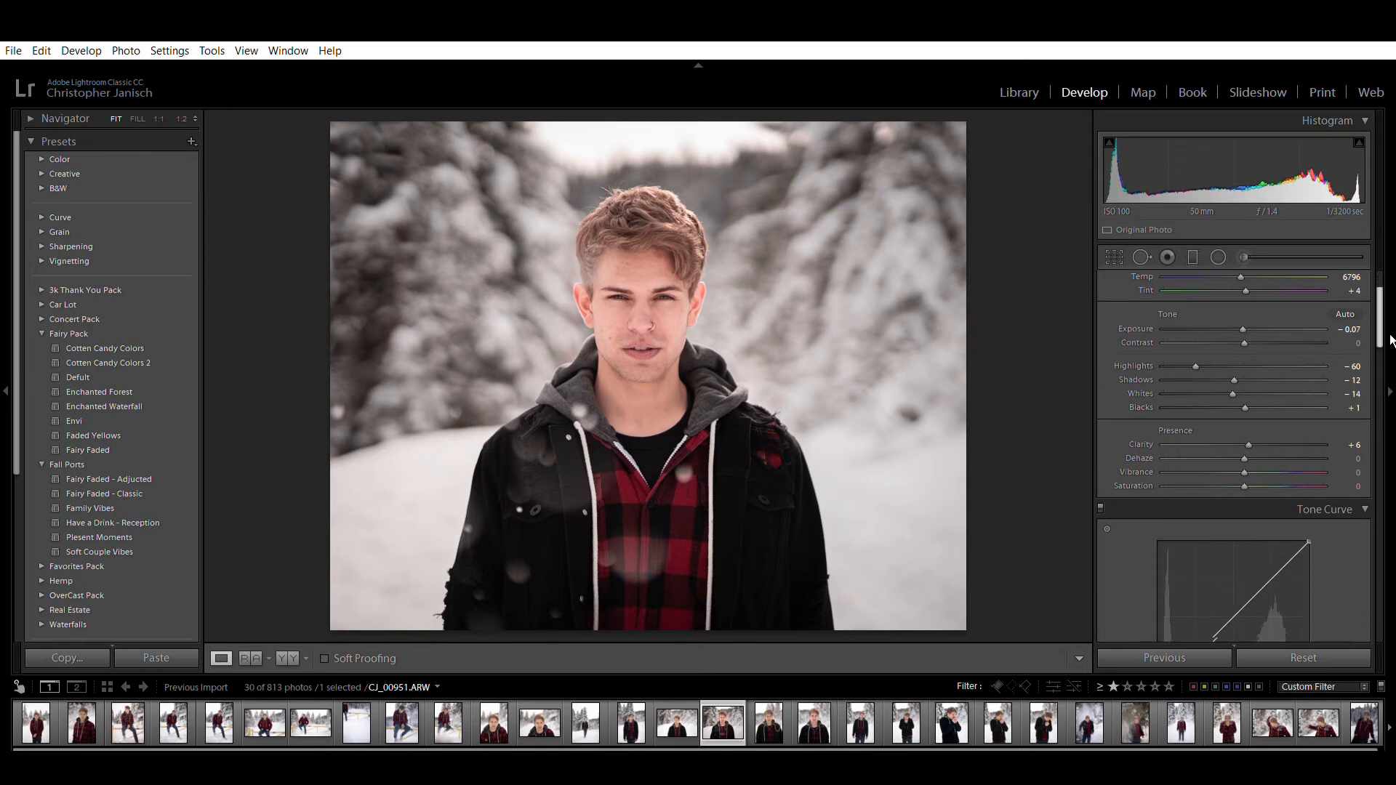
pyautogui.scroll(-6, 1390, 340)
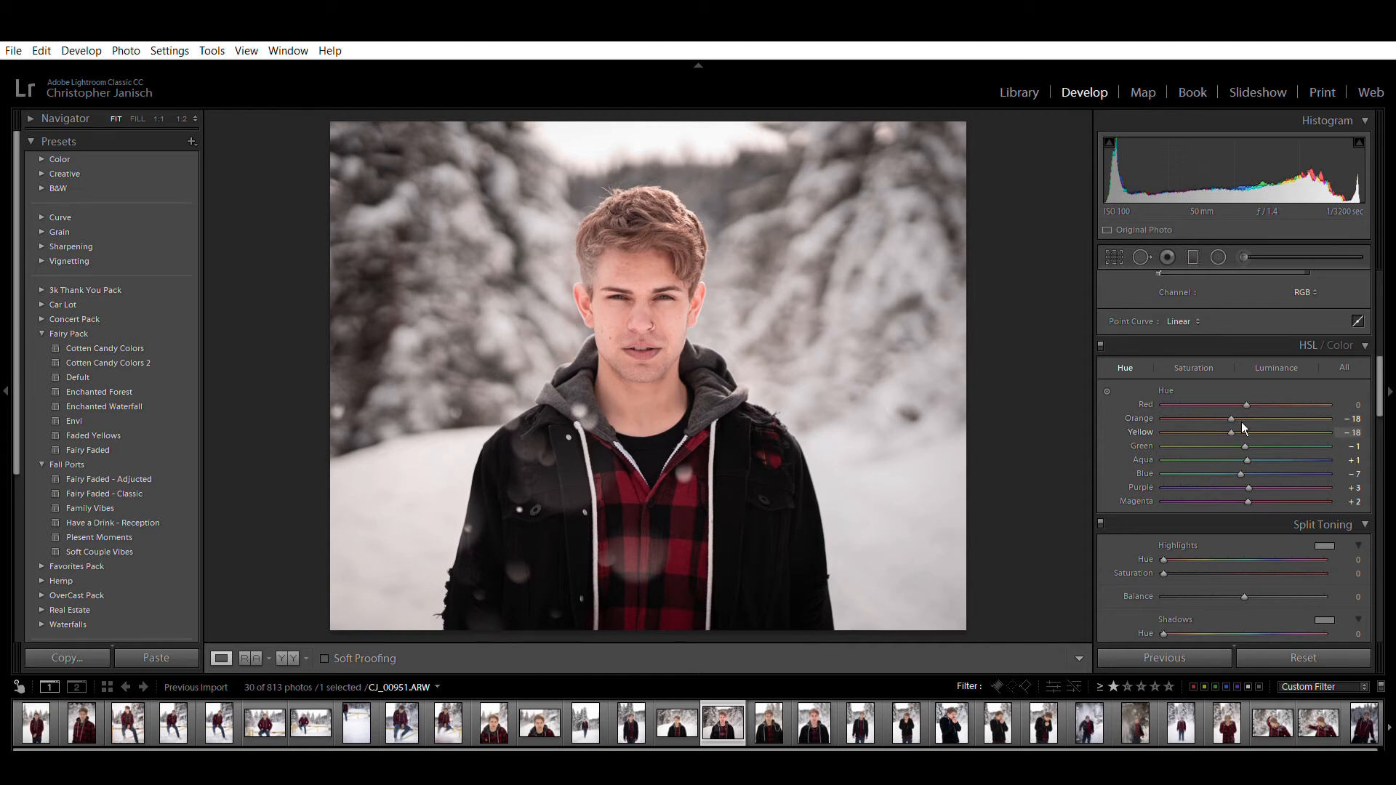
pyautogui.moveTo(1233, 422); pyautogui.dragTo(1361, 465)
pyautogui.moveTo(1153, 460); pyautogui.dragTo(1385, 491)
pyautogui.moveTo(1243, 473); pyautogui.dragTo(1237, 440)
pyautogui.click(657, 289)
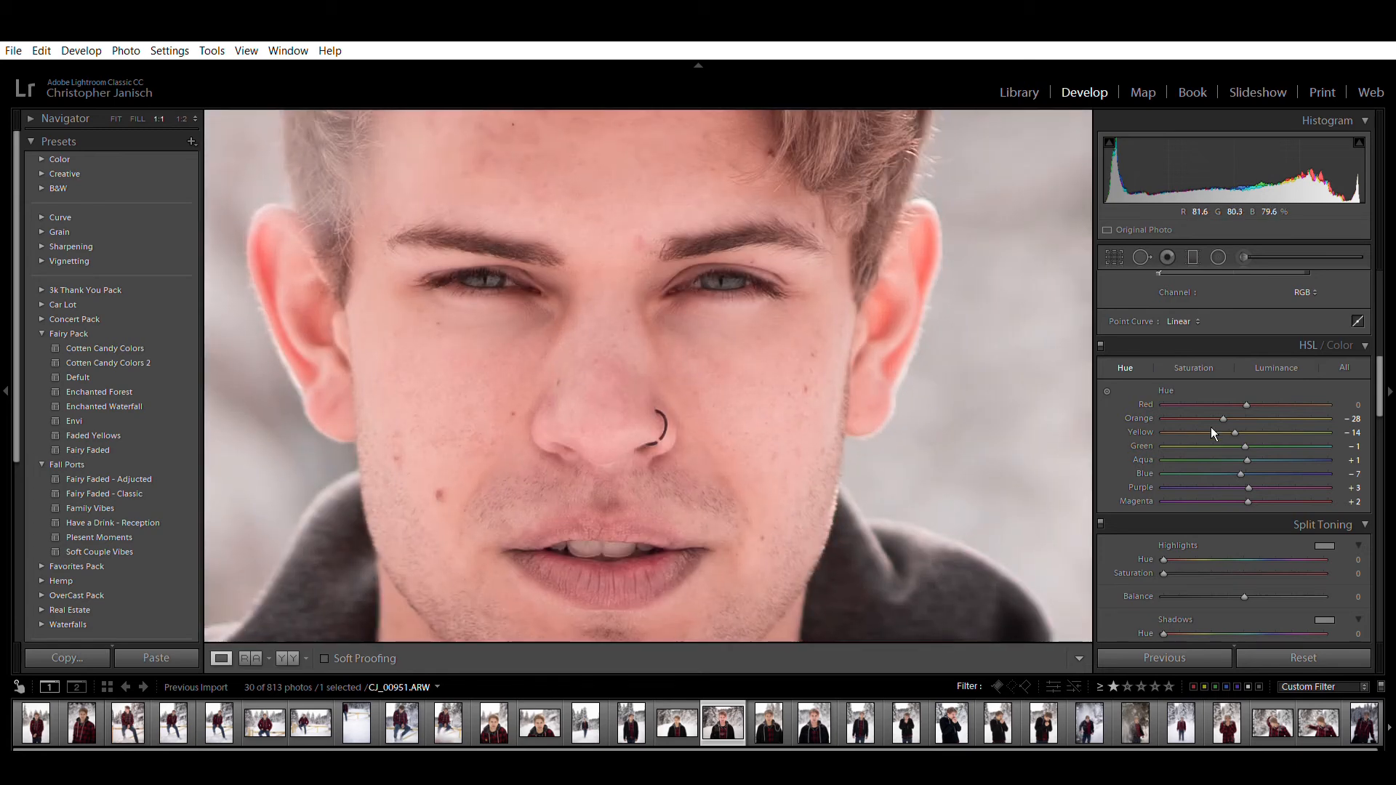
pyautogui.click(903, 419)
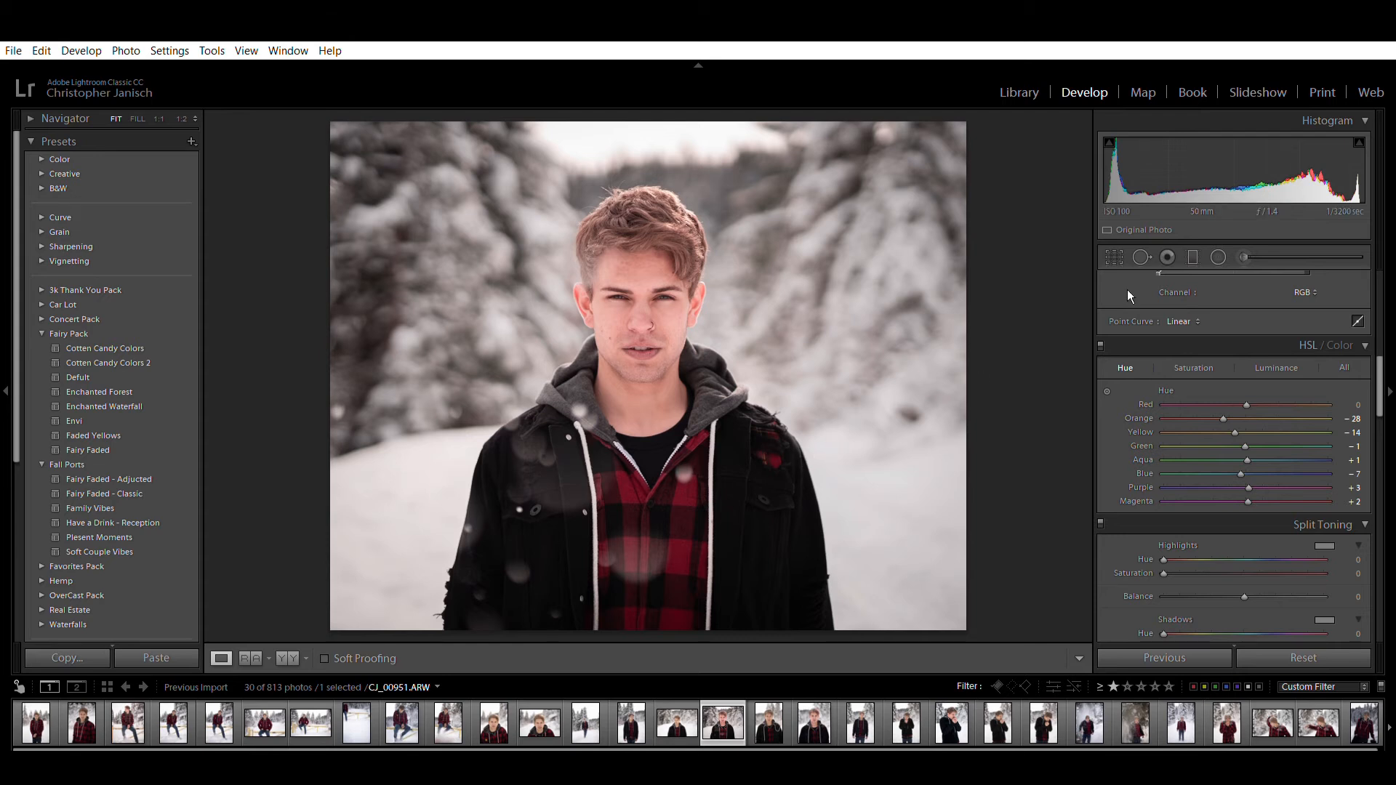
# - Turn the 4 x 5 crop vertical, center and tighten it on the man, and check the face up close
pyautogui.click(1114, 257)
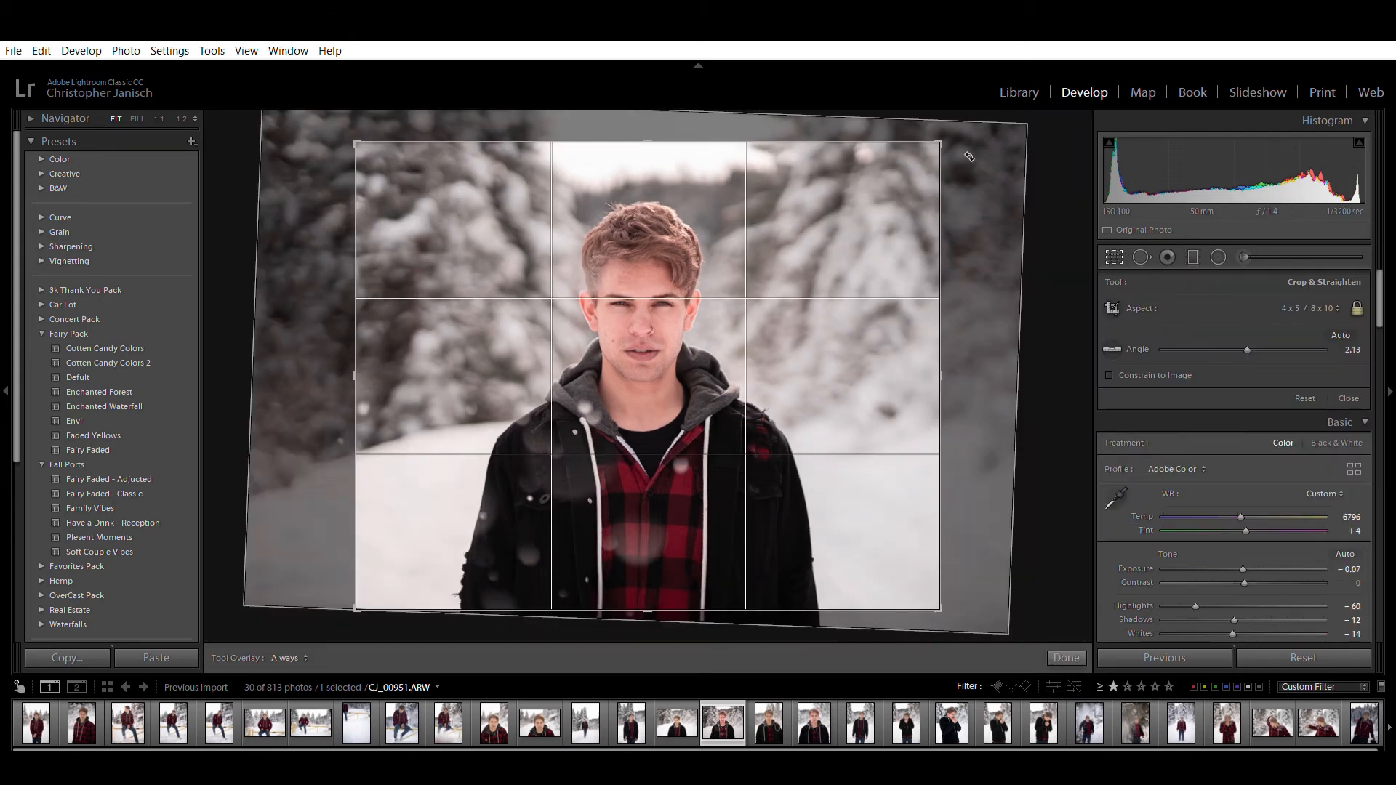
pyautogui.press('x')
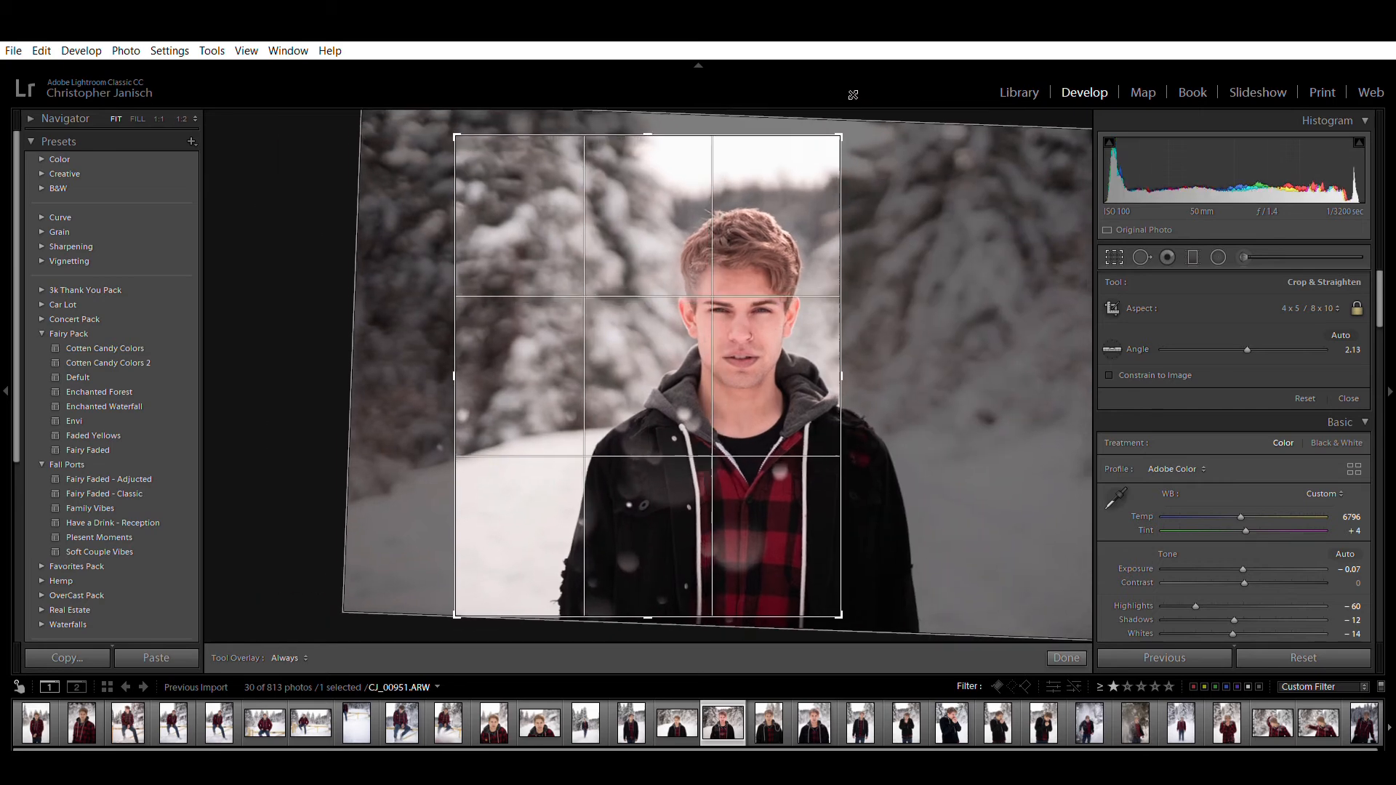
pyautogui.moveTo(812, 346); pyautogui.dragTo(752, 256)
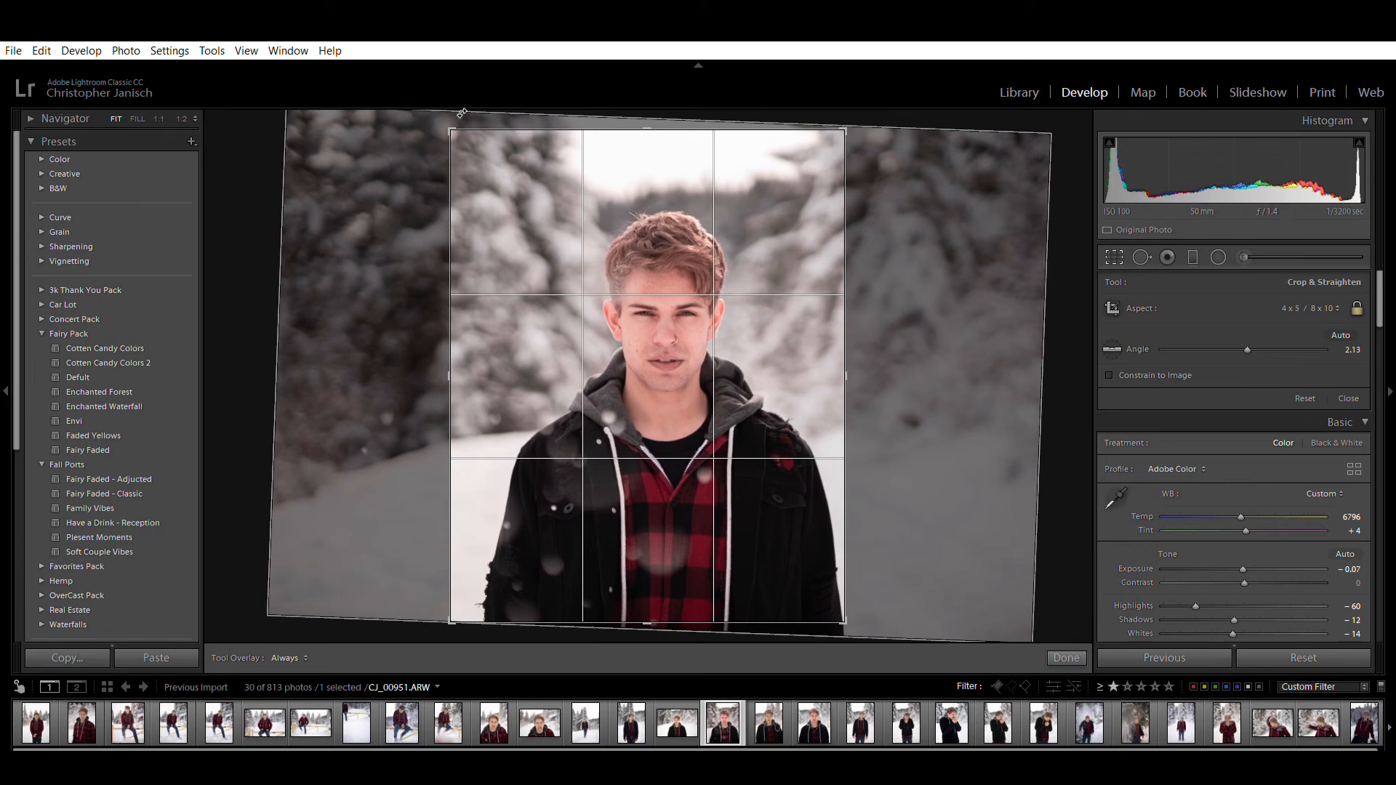
pyautogui.moveTo(459, 118); pyautogui.dragTo(473, 130)
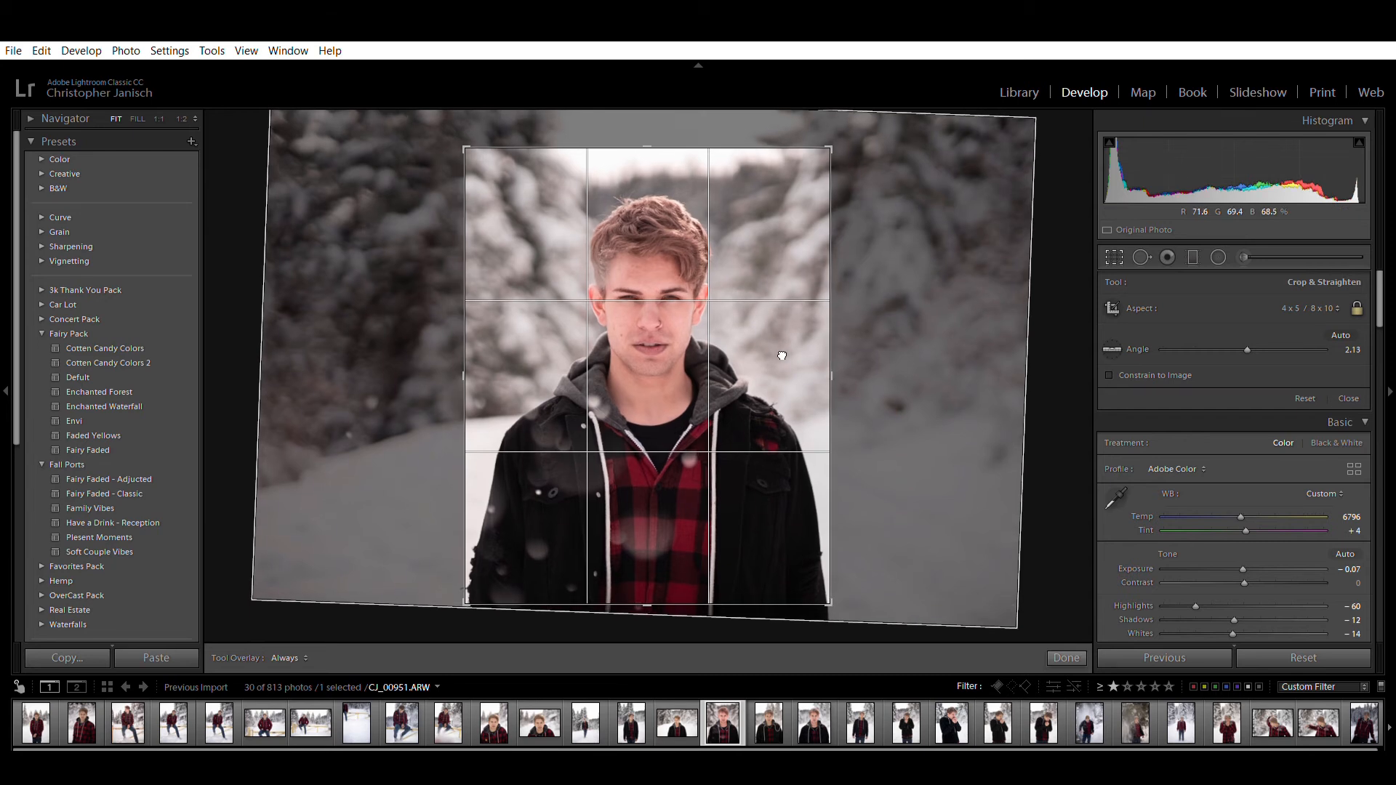
pyautogui.press('Return')
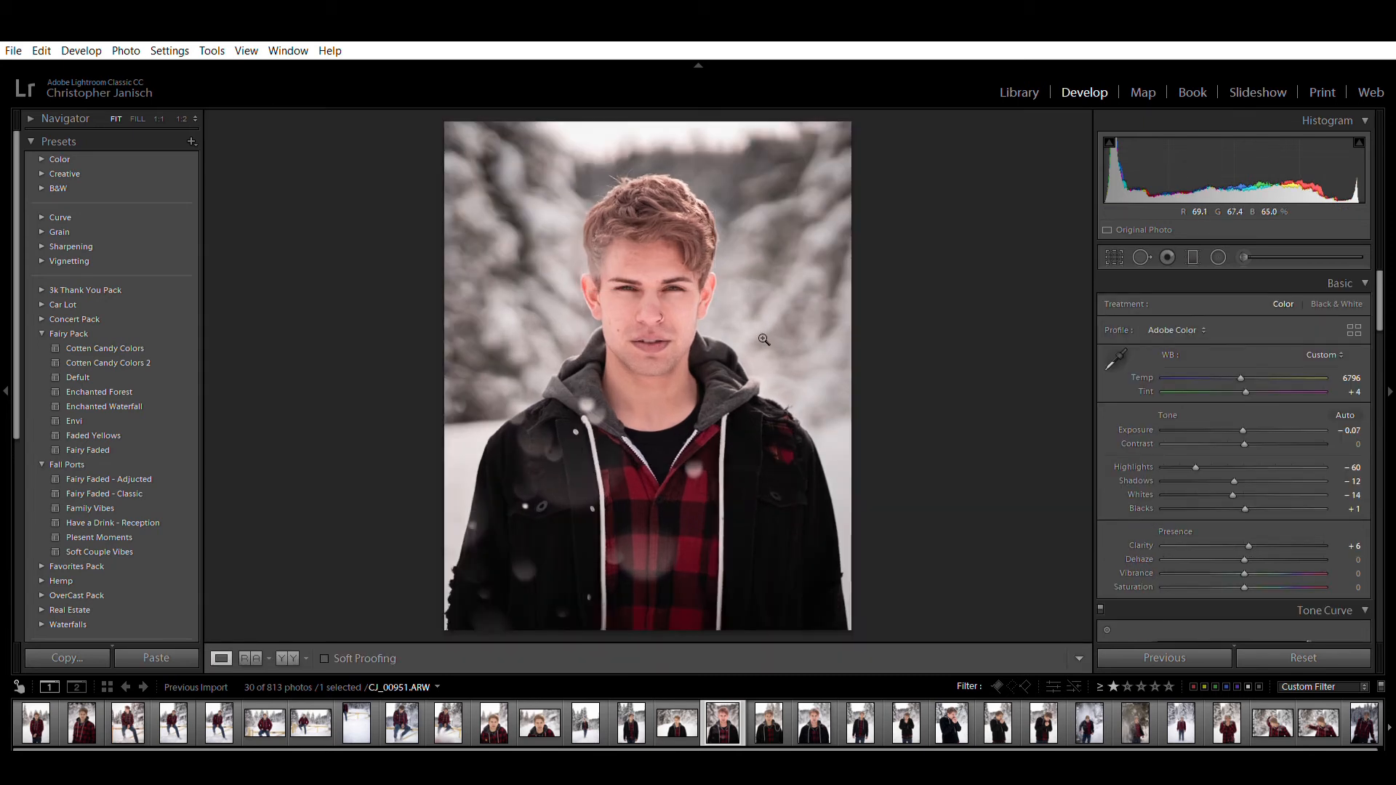
pyautogui.click(652, 289)
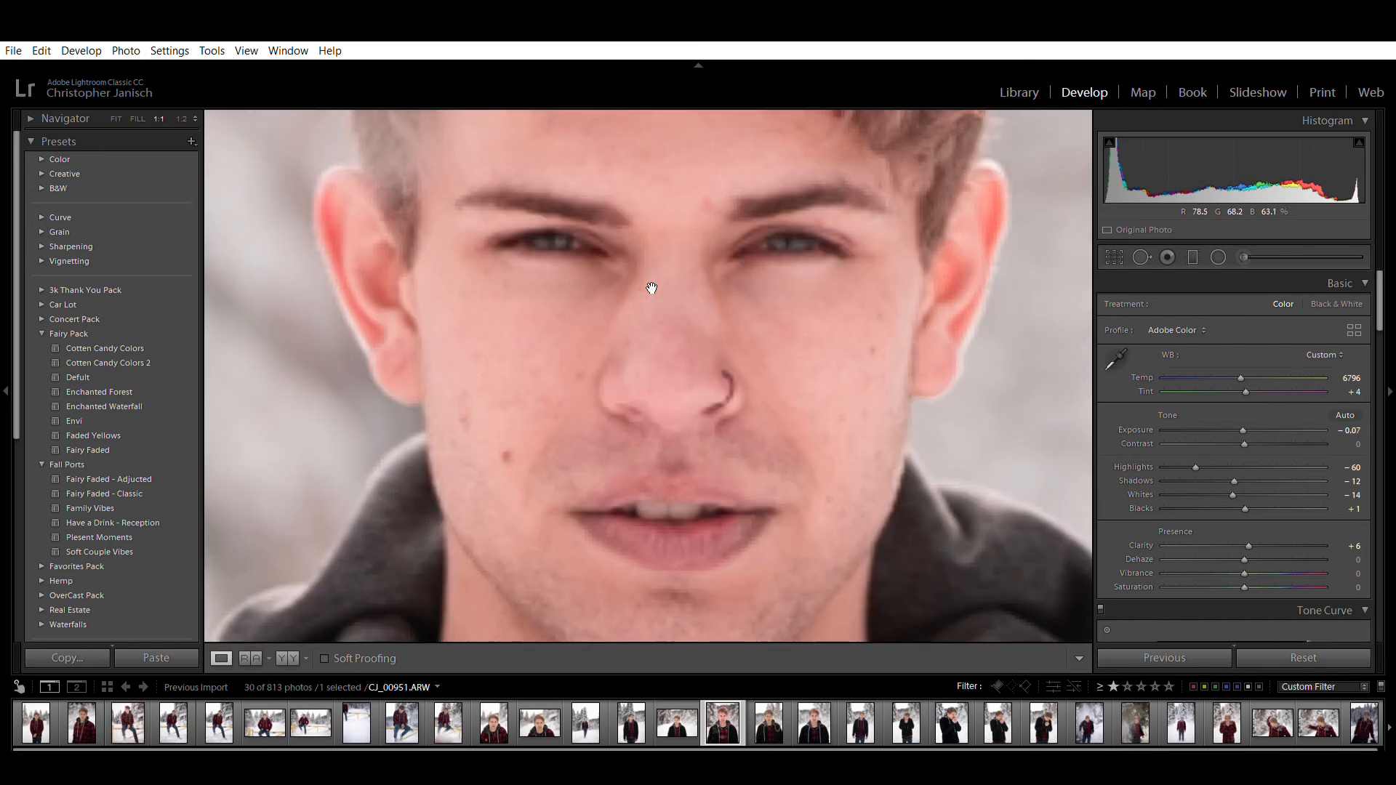
pyautogui.click(653, 289)
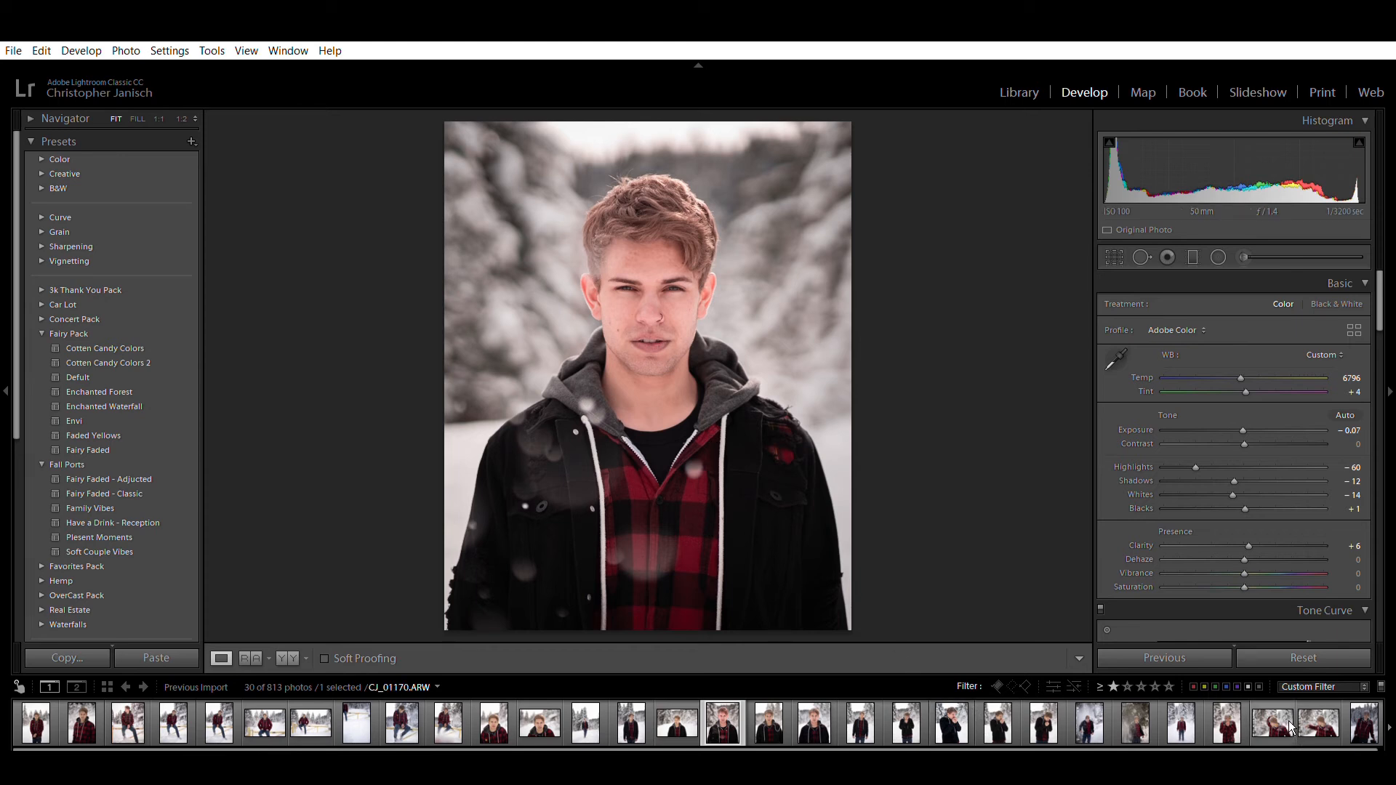
# - Browse the other photos of the shoot for another image to apply the copied settings to
pyautogui.click(1330, 720)
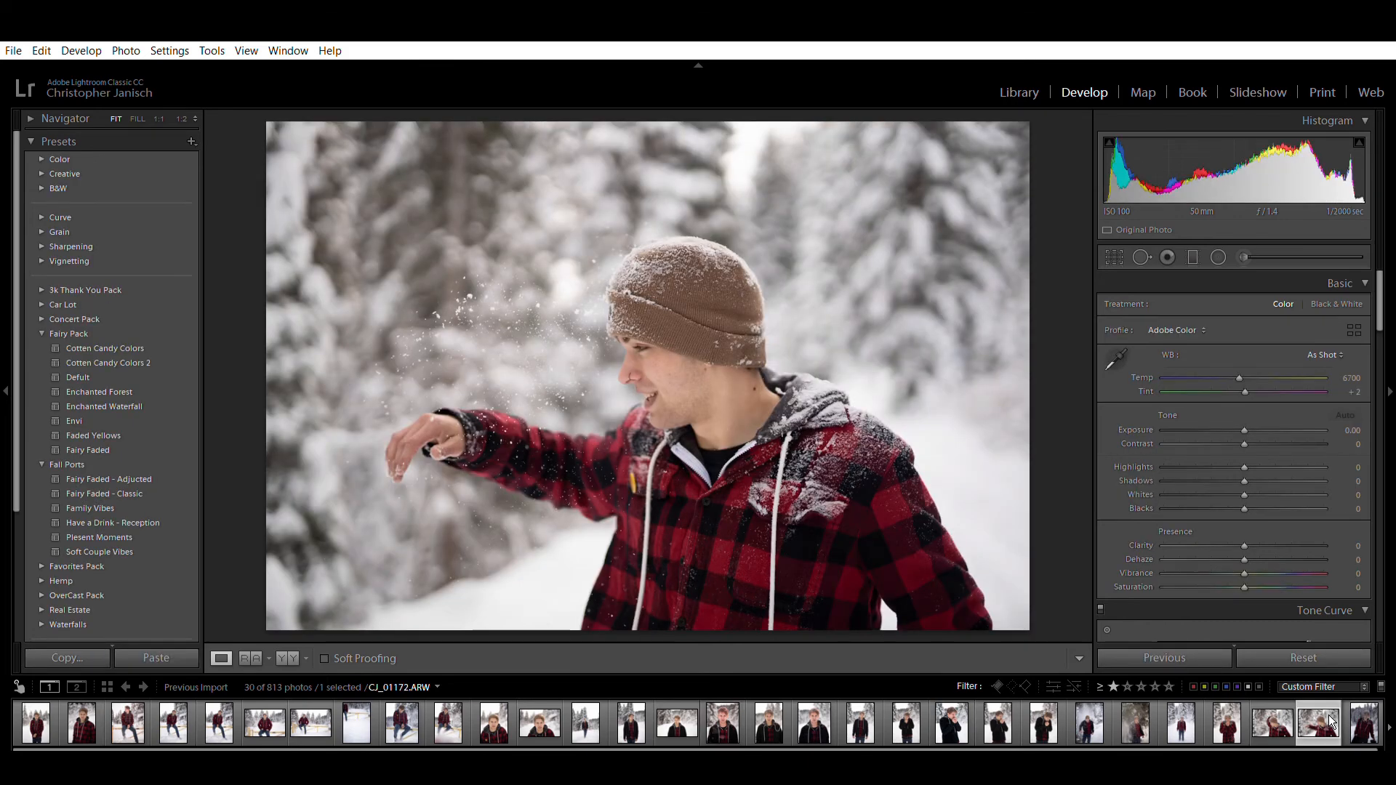
pyautogui.press('Left')
pyautogui.press('Left')
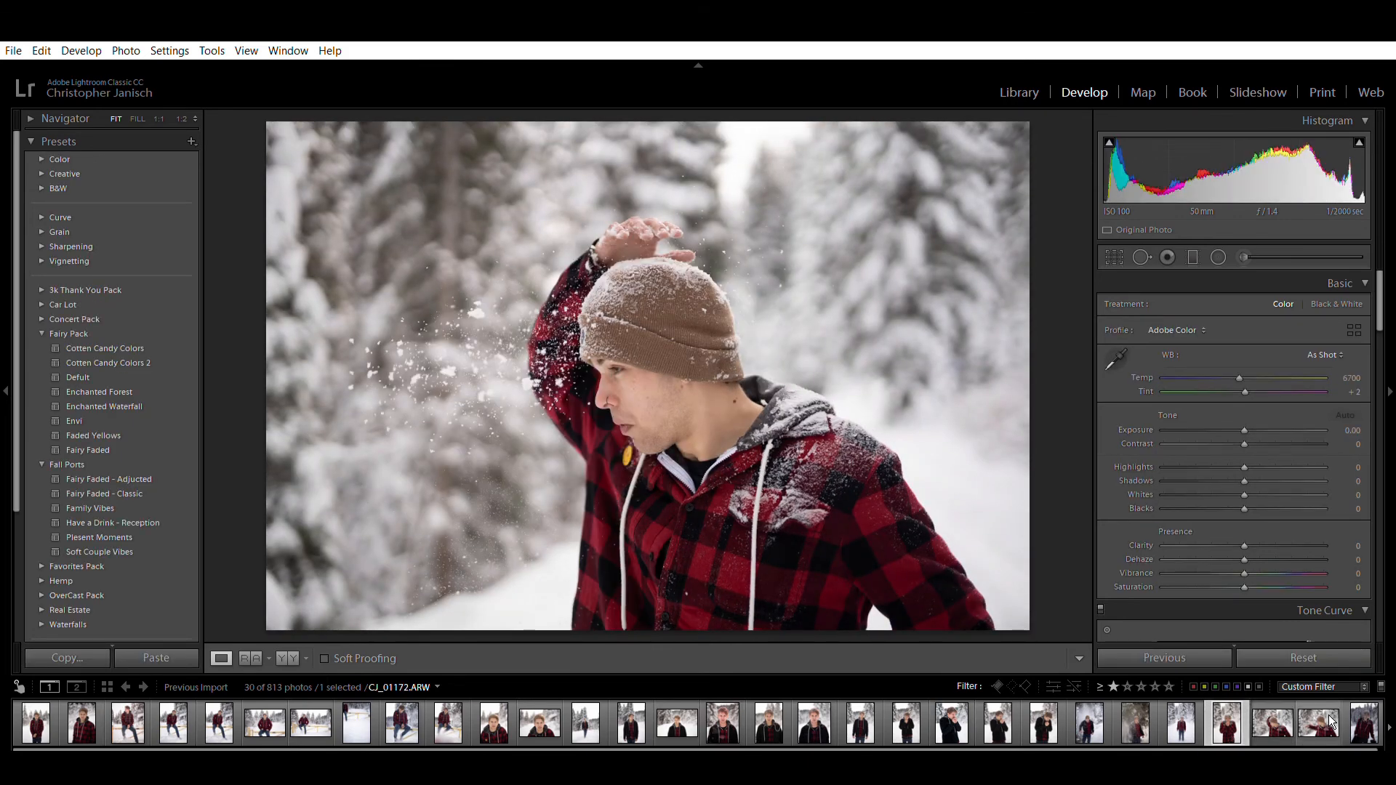
pyautogui.press('Left')
pyautogui.press('Left')
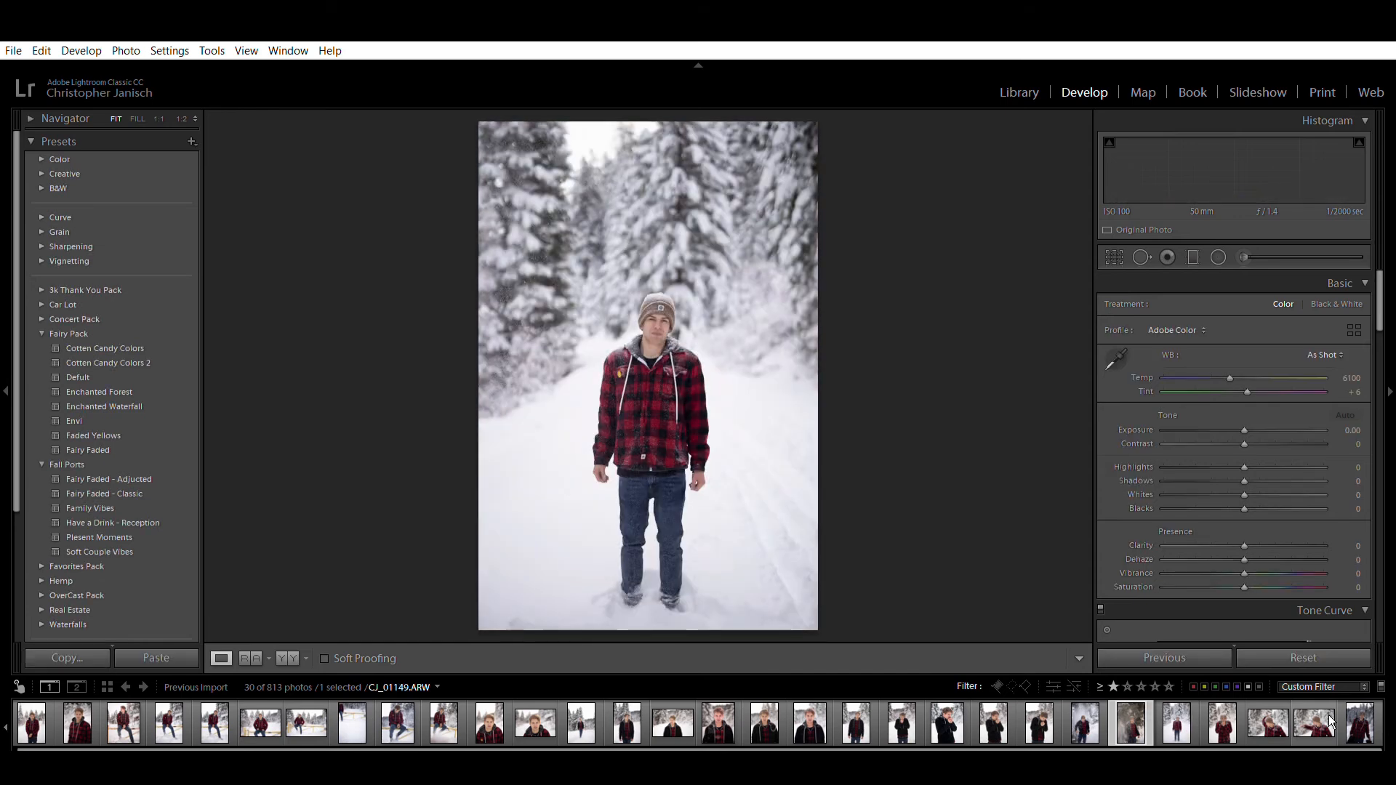
pyautogui.press('Left')
pyautogui.press('Left')
pyautogui.press('Left')
pyautogui.press('Left')
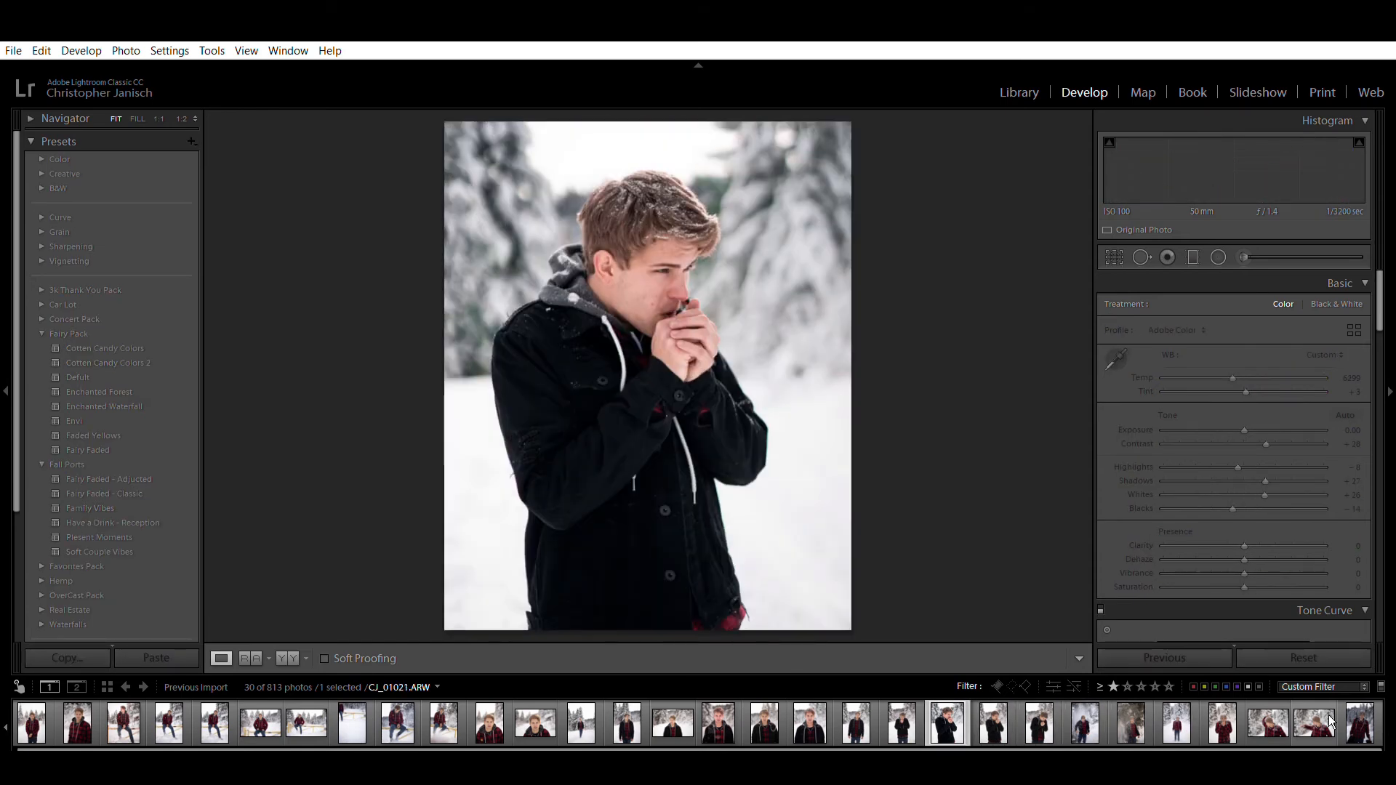
pyautogui.press('Left')
pyautogui.press('Left')
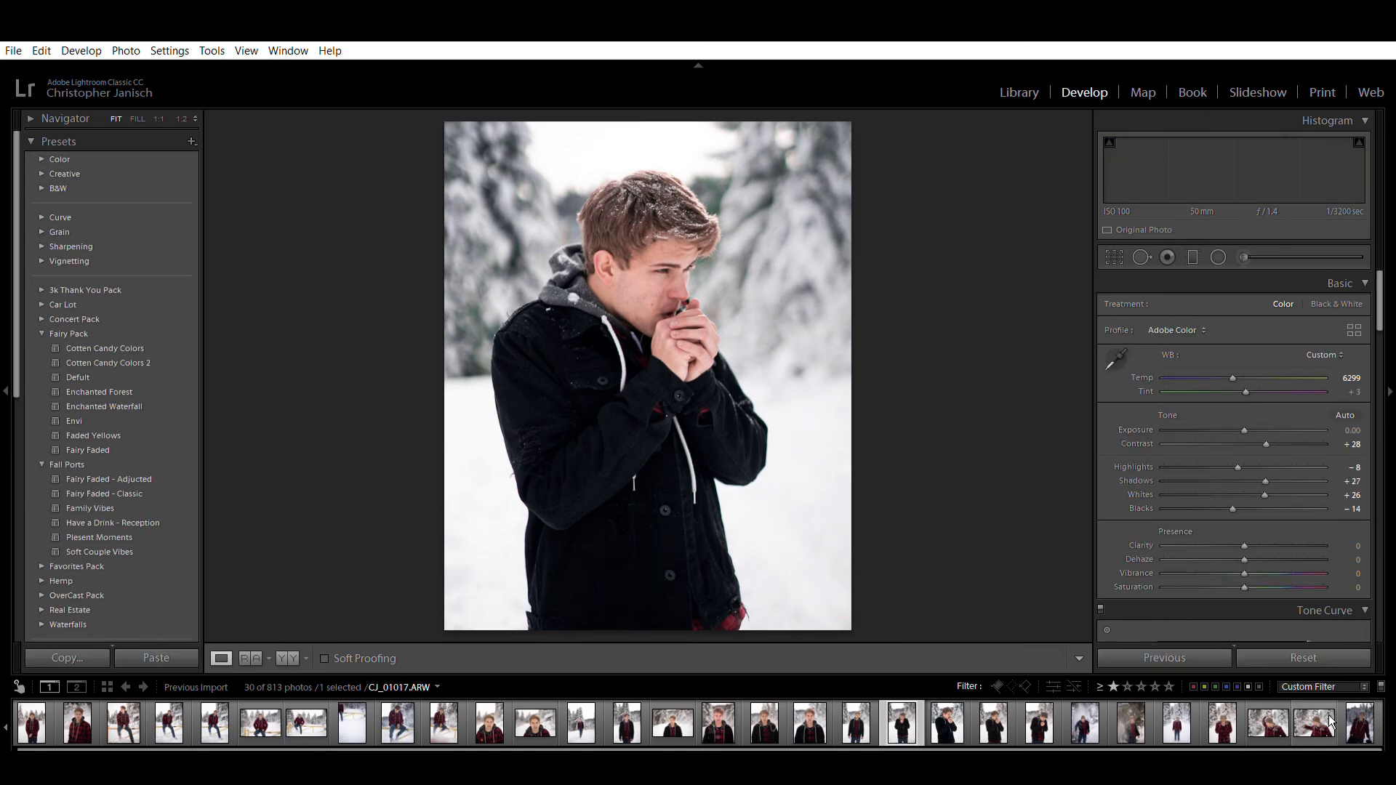
pyautogui.press('Left')
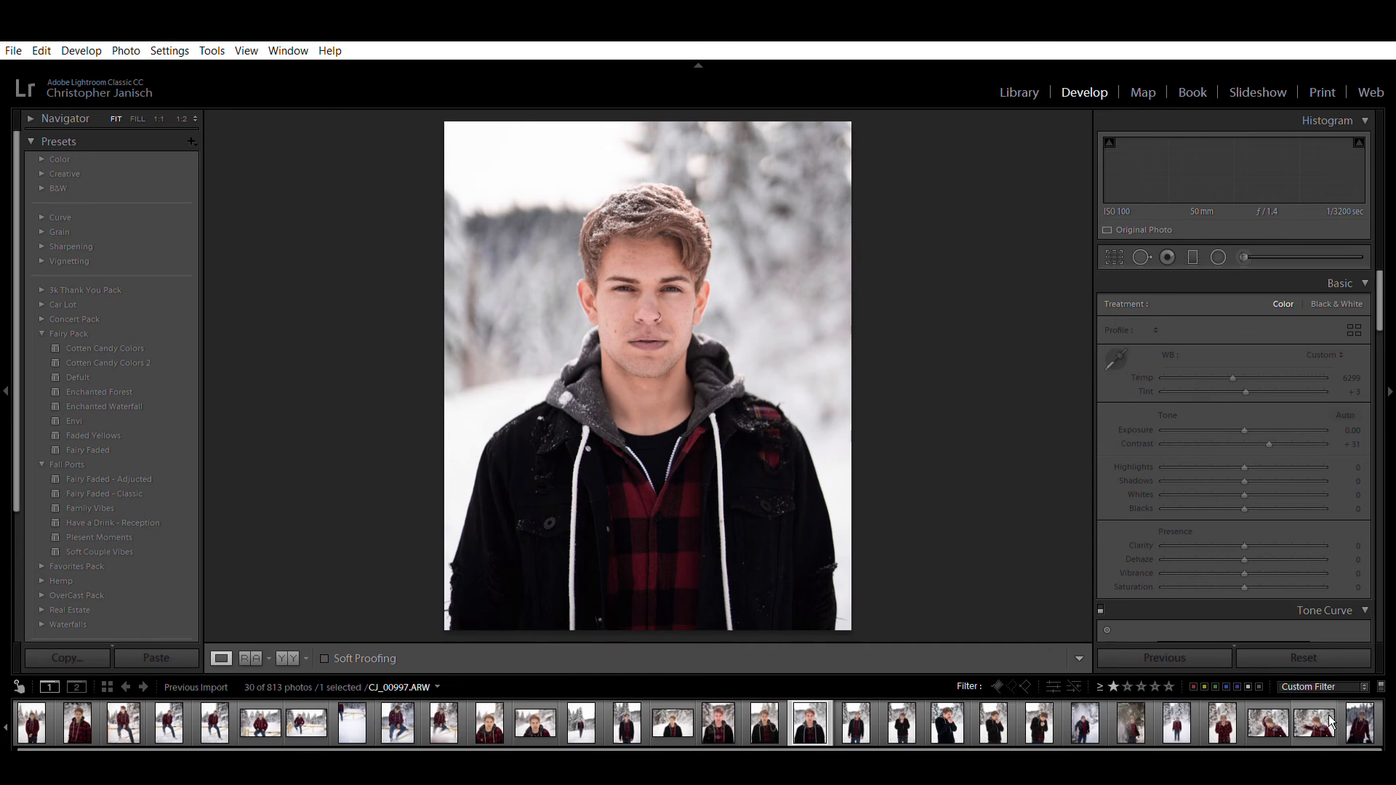
pyautogui.press('Left')
pyautogui.press('Left')
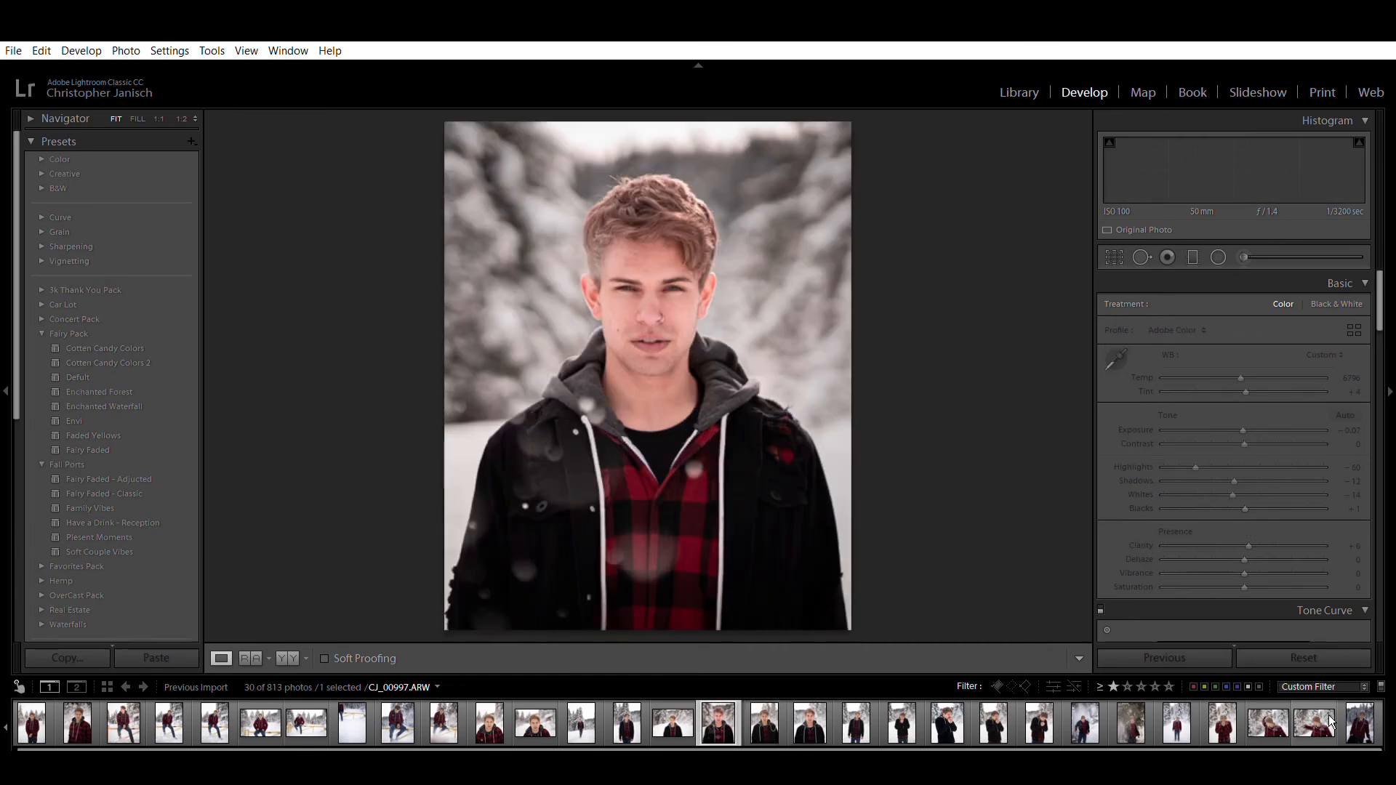
pyautogui.press('Left')
pyautogui.press('Left')
pyautogui.press('Left')
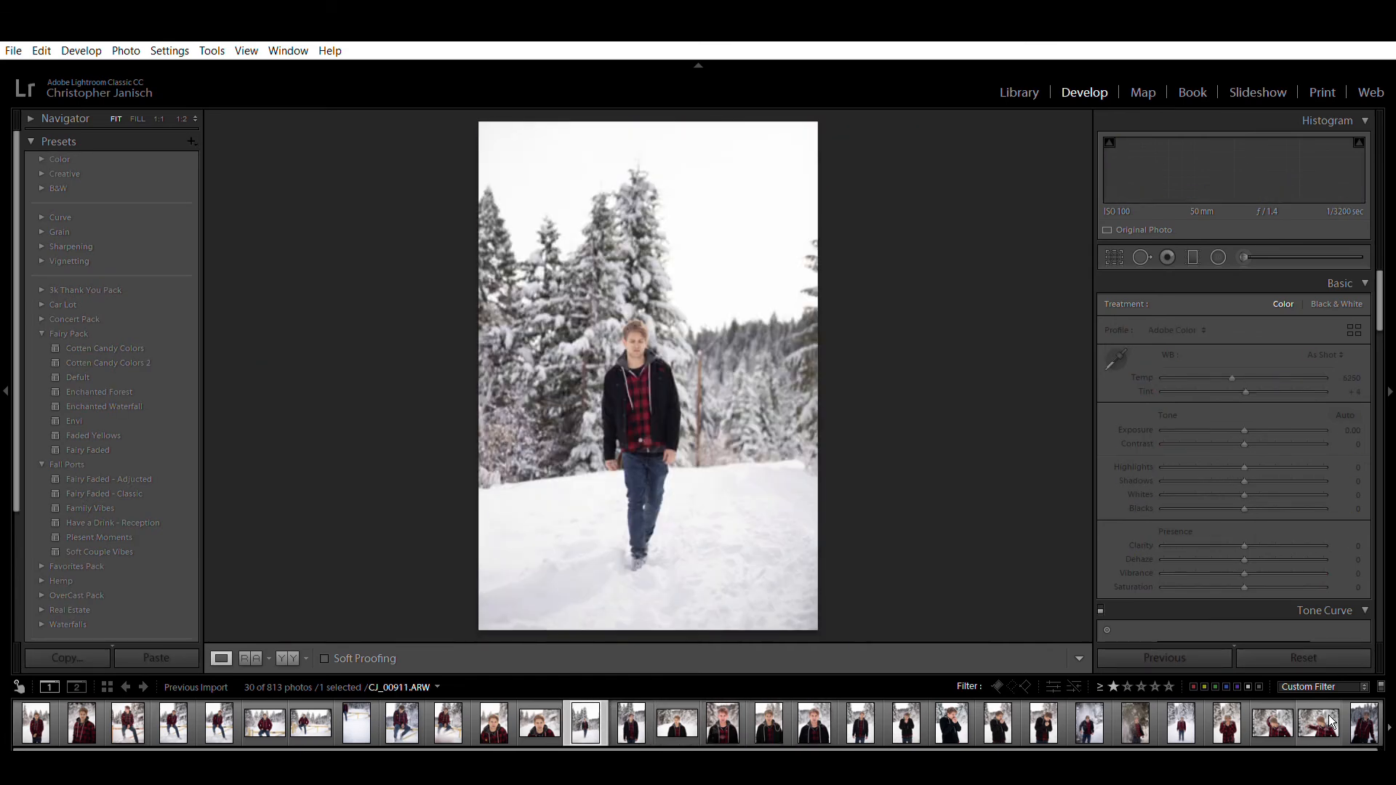
pyautogui.press('Right')
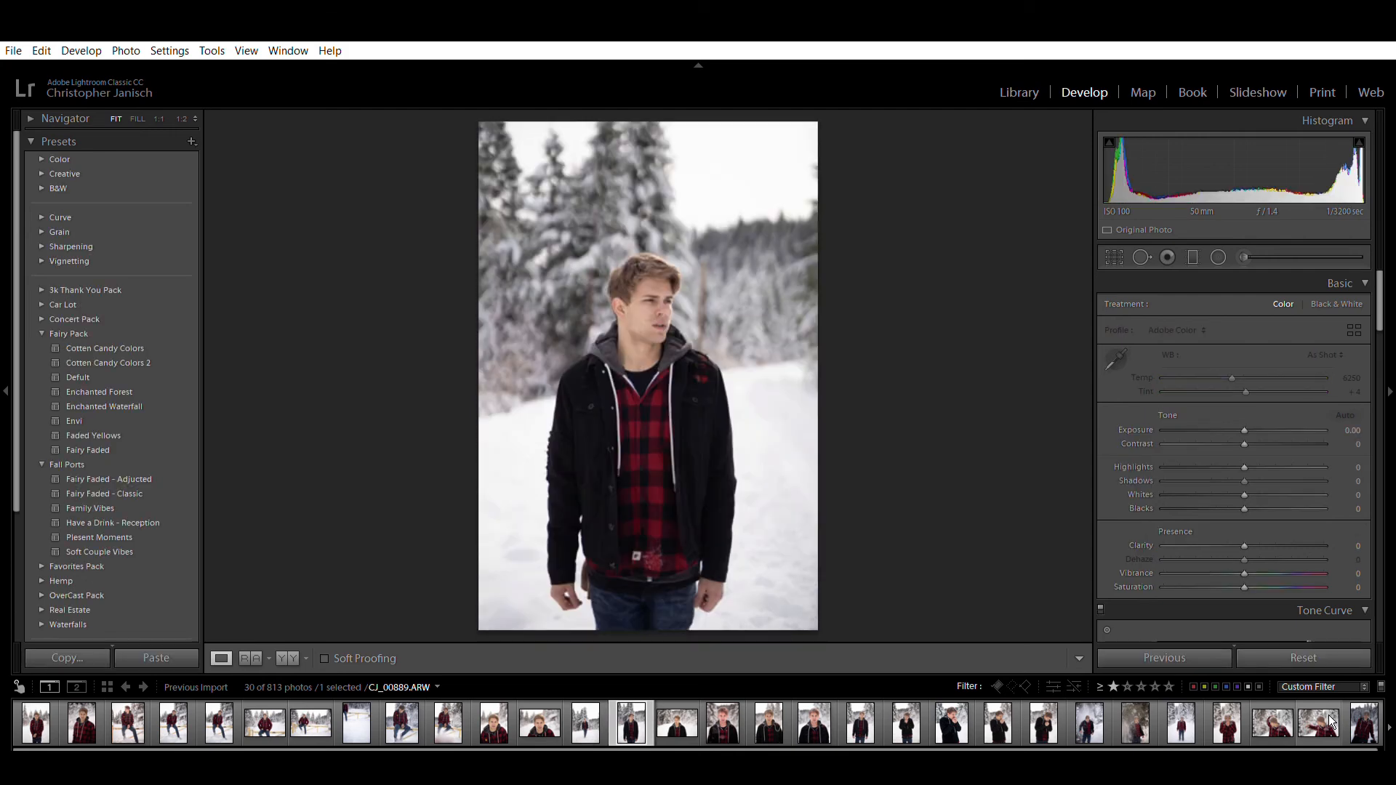
pyautogui.press('Left')
pyautogui.press('Left')
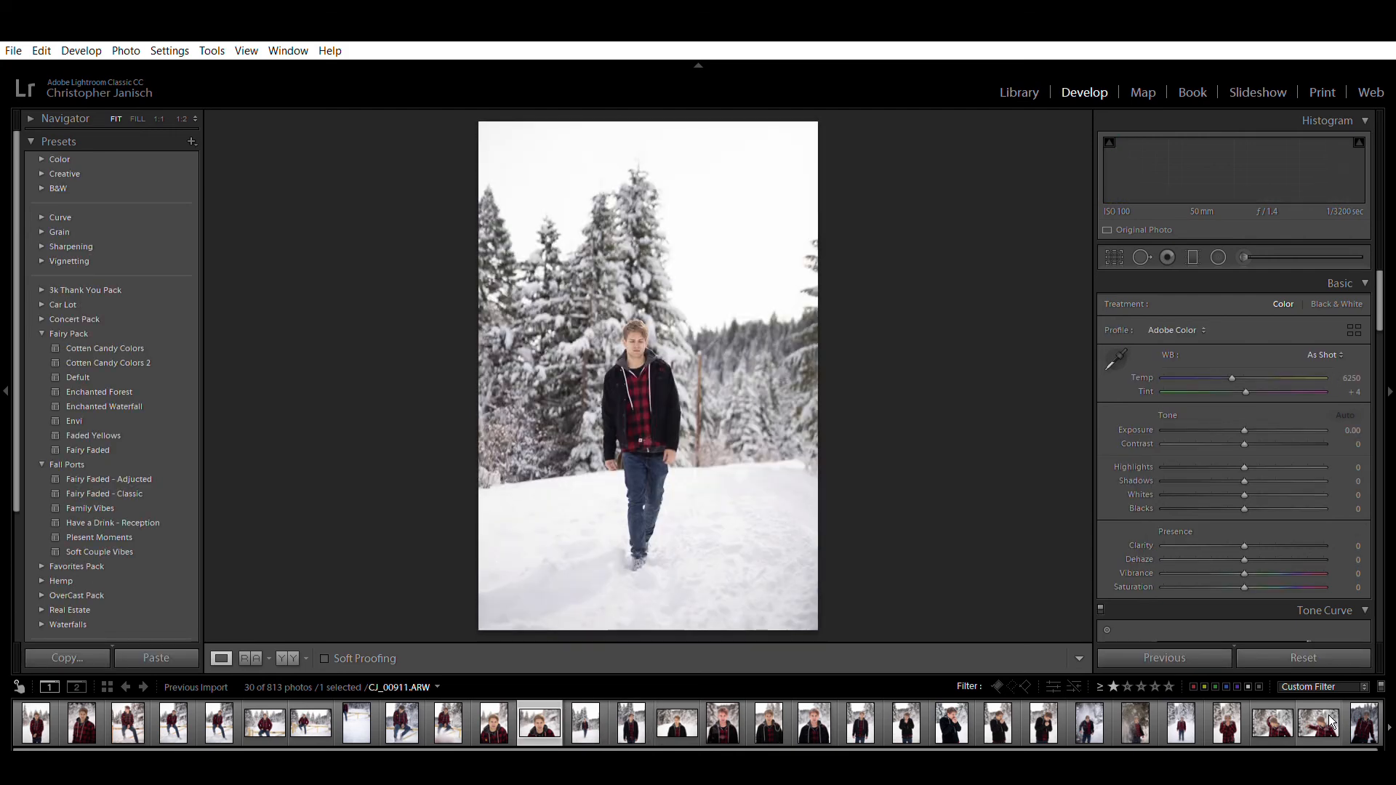
pyautogui.press('Left')
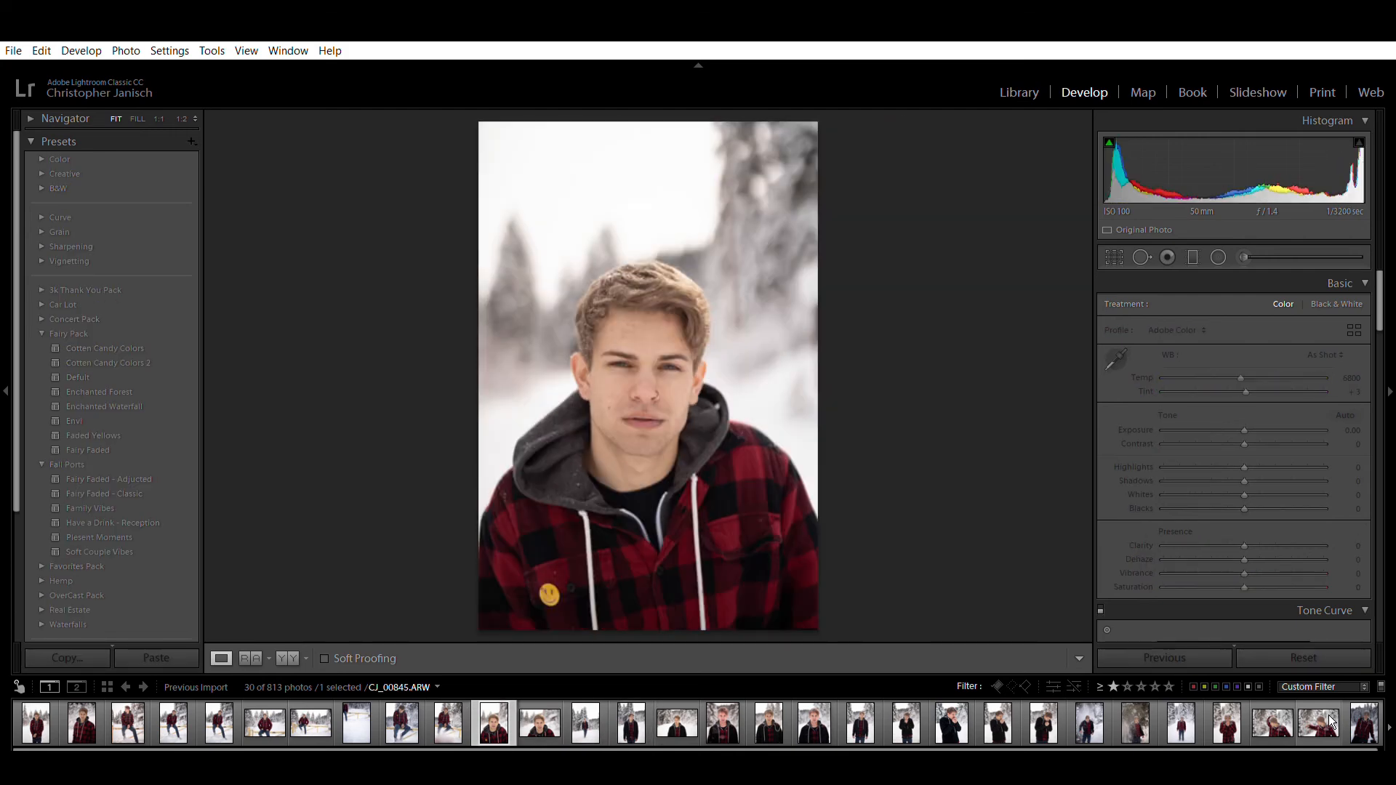
# - Paste the copied settings onto the next photo, the horizontal close-up portrait, and tighten its 4 x 5 crop slightly around the man
pyautogui.press('Right')
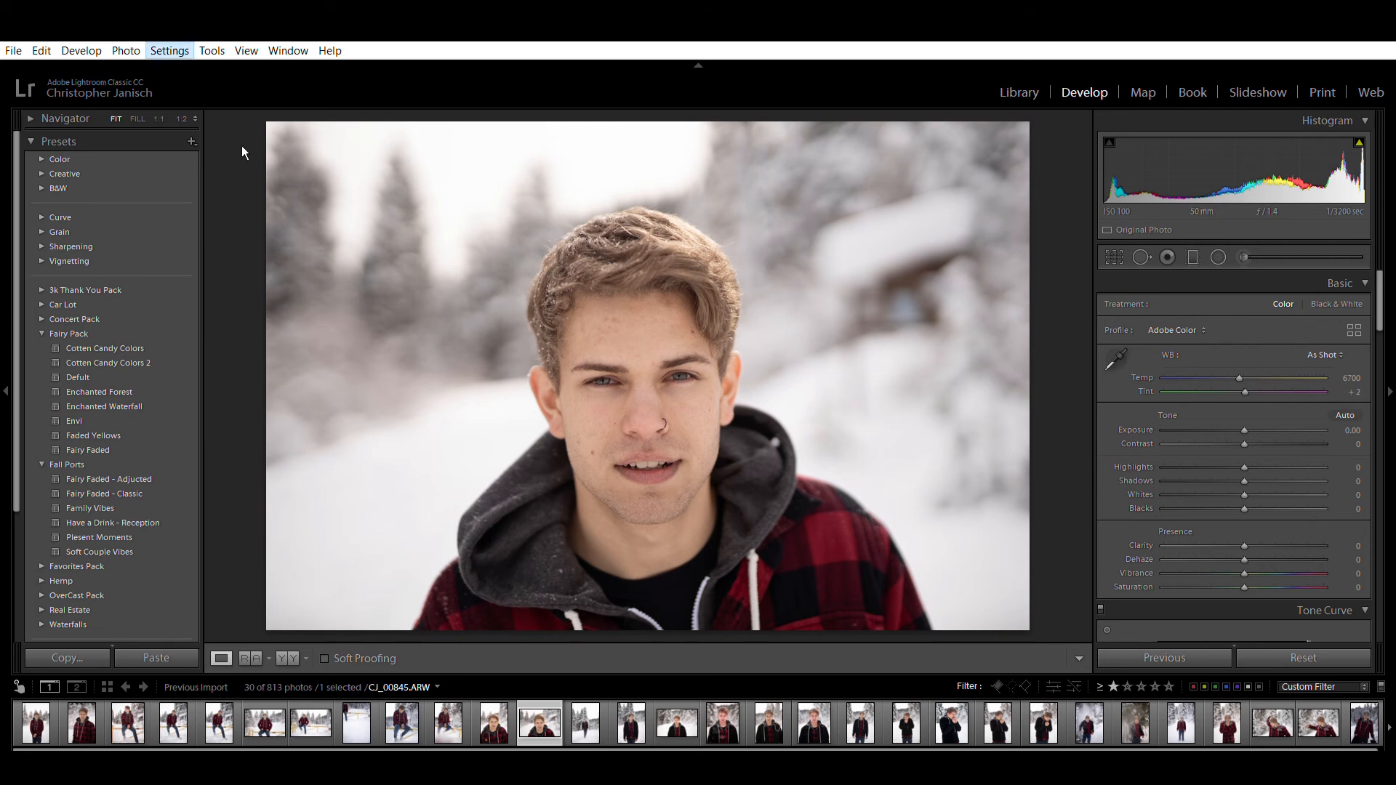
pyautogui.hotkey('ctrl', 'shift', 'v')
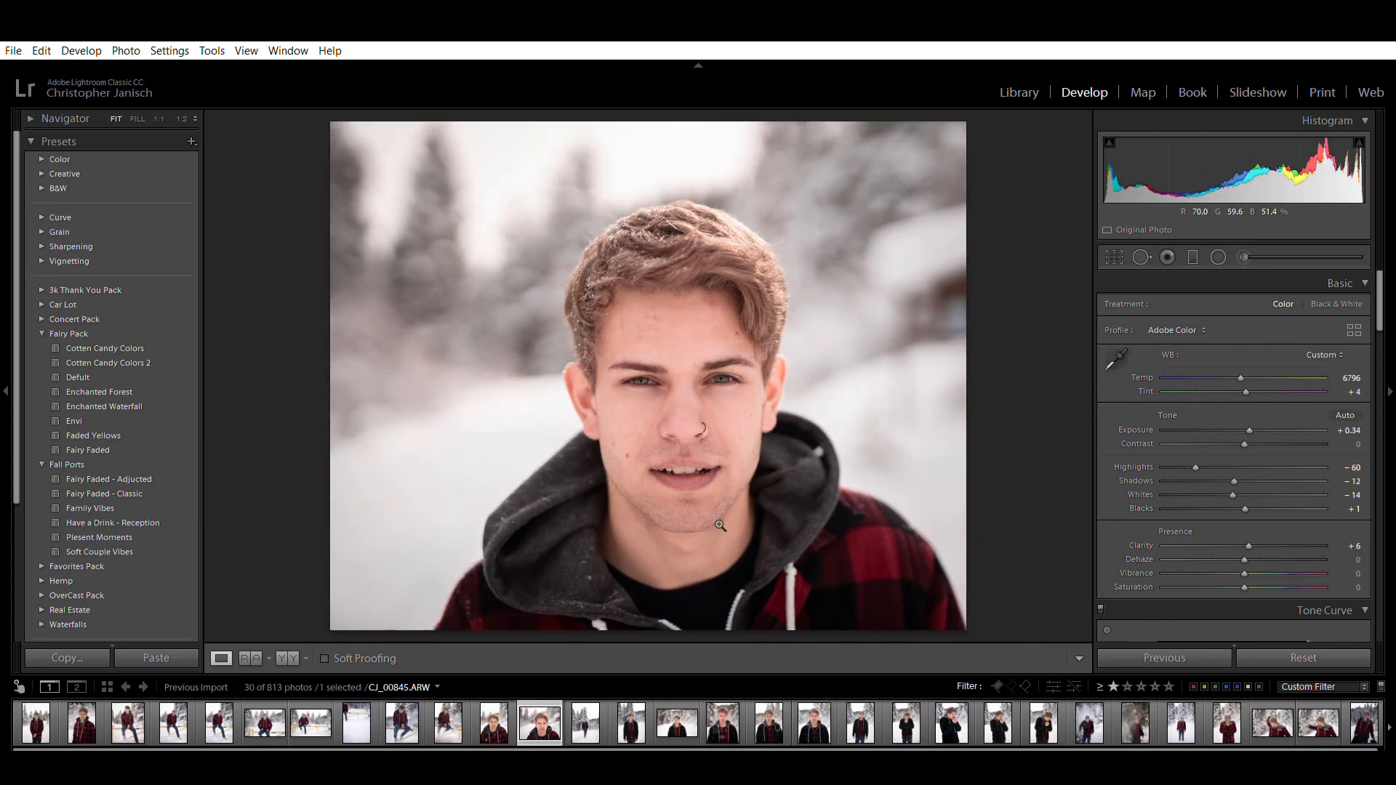
pyautogui.click(1118, 253)
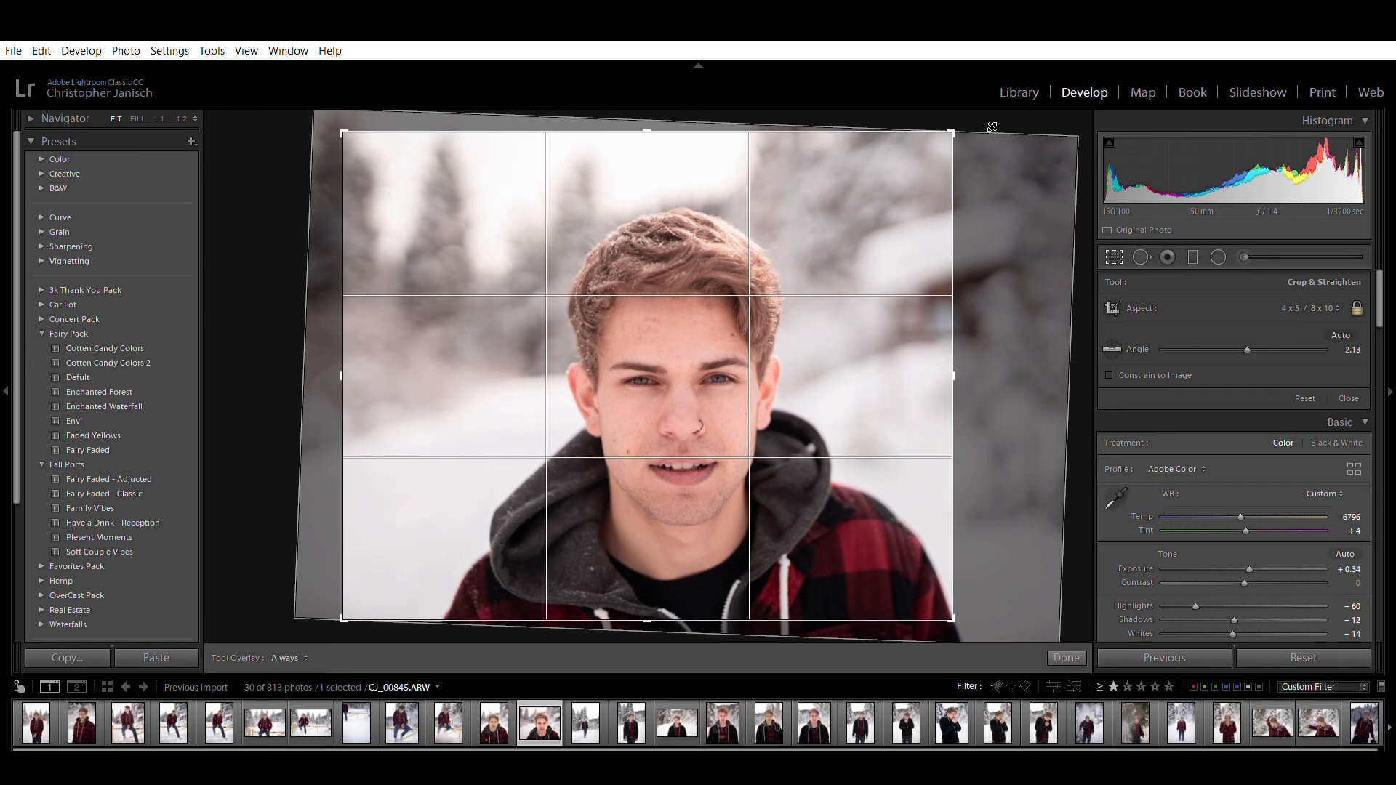
pyautogui.moveTo(953, 132); pyautogui.dragTo(939, 144)
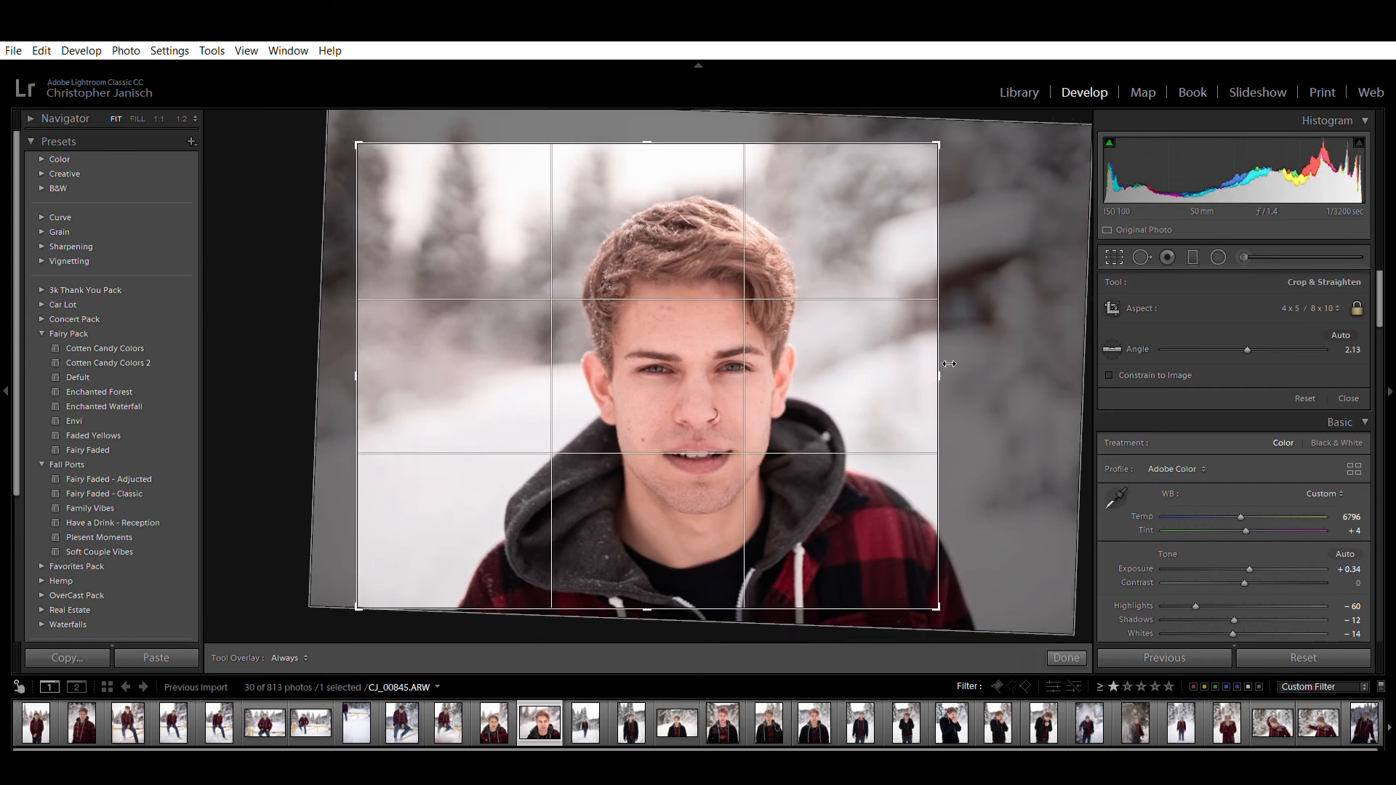
# - Unlock the crop's aspect ratio, rotate to an angle of 3.39, and reshape the crop into a wide, short frame centered on the face
pyautogui.click(1357, 308)
pyautogui.moveTo(938, 369); pyautogui.dragTo(1074, 329)
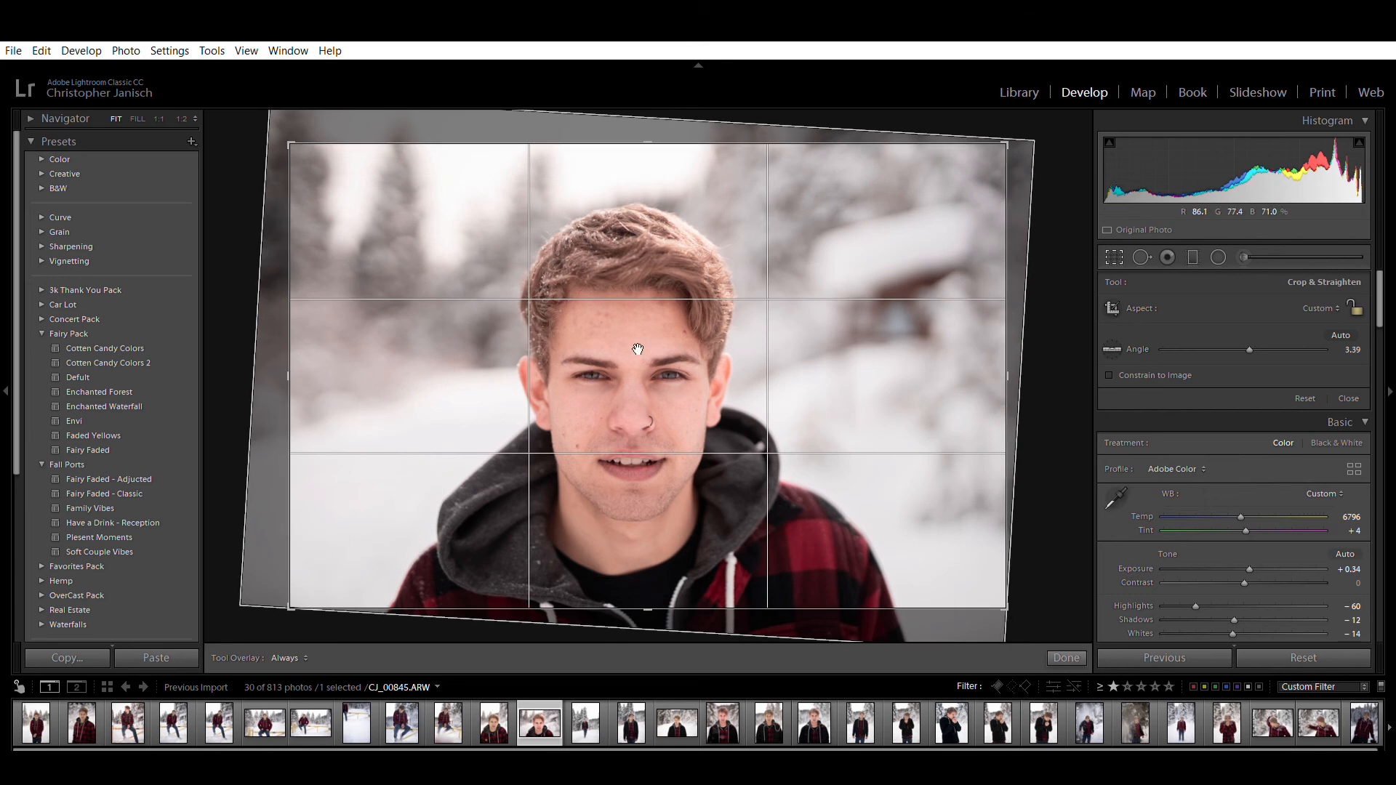
pyautogui.moveTo(649, 352); pyautogui.dragTo(662, 351)
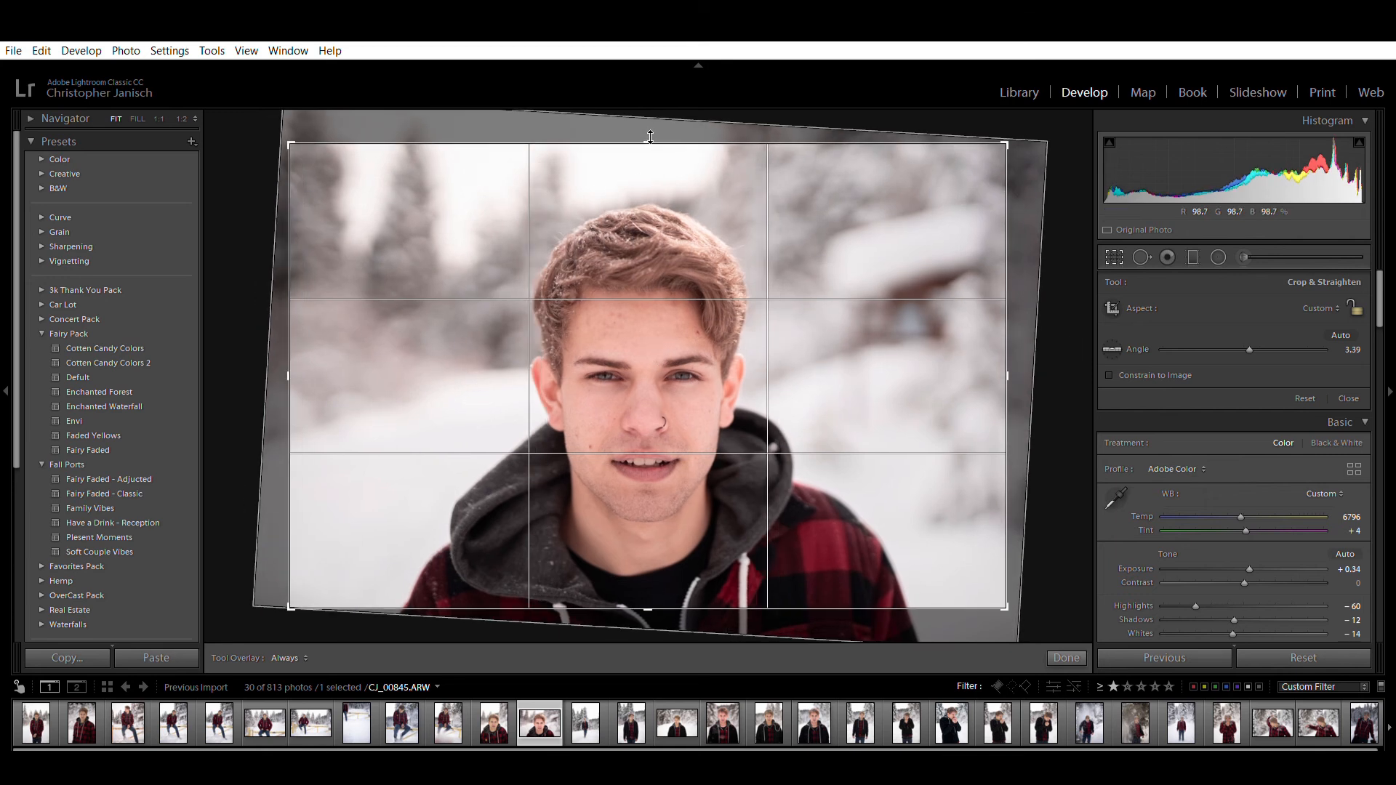
pyautogui.moveTo(651, 131); pyautogui.dragTo(652, 161)
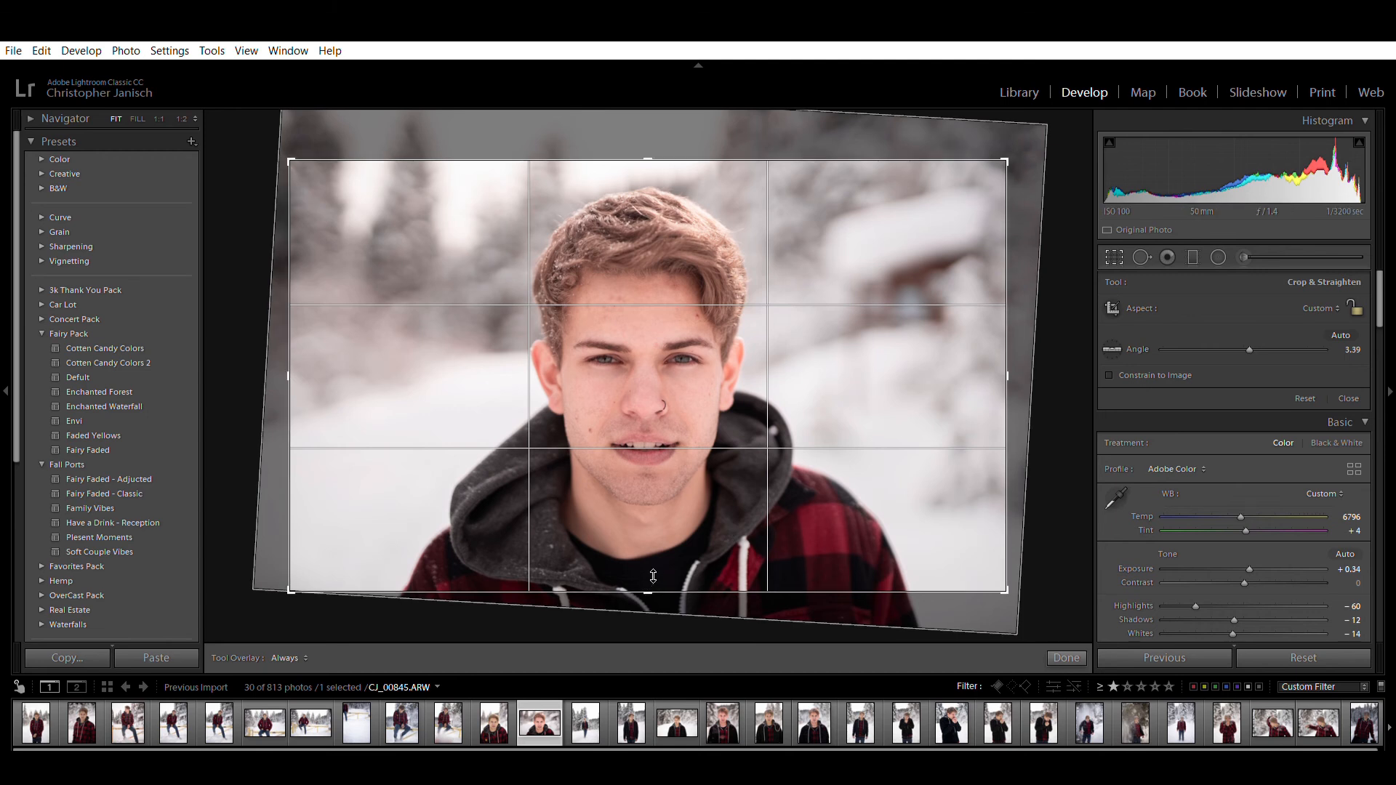
pyautogui.moveTo(653, 577); pyautogui.dragTo(651, 554)
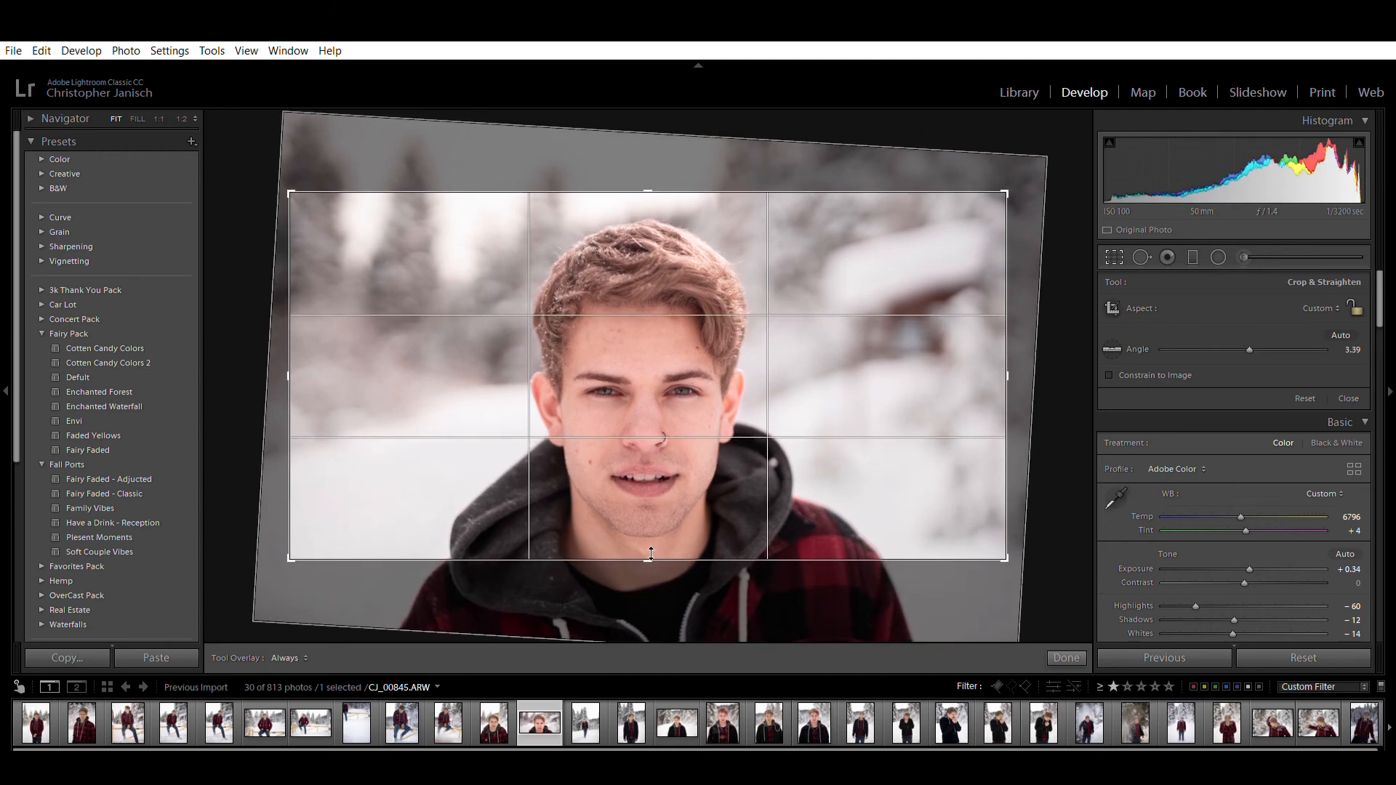
pyautogui.moveTo(655, 459); pyautogui.dragTo(661, 445)
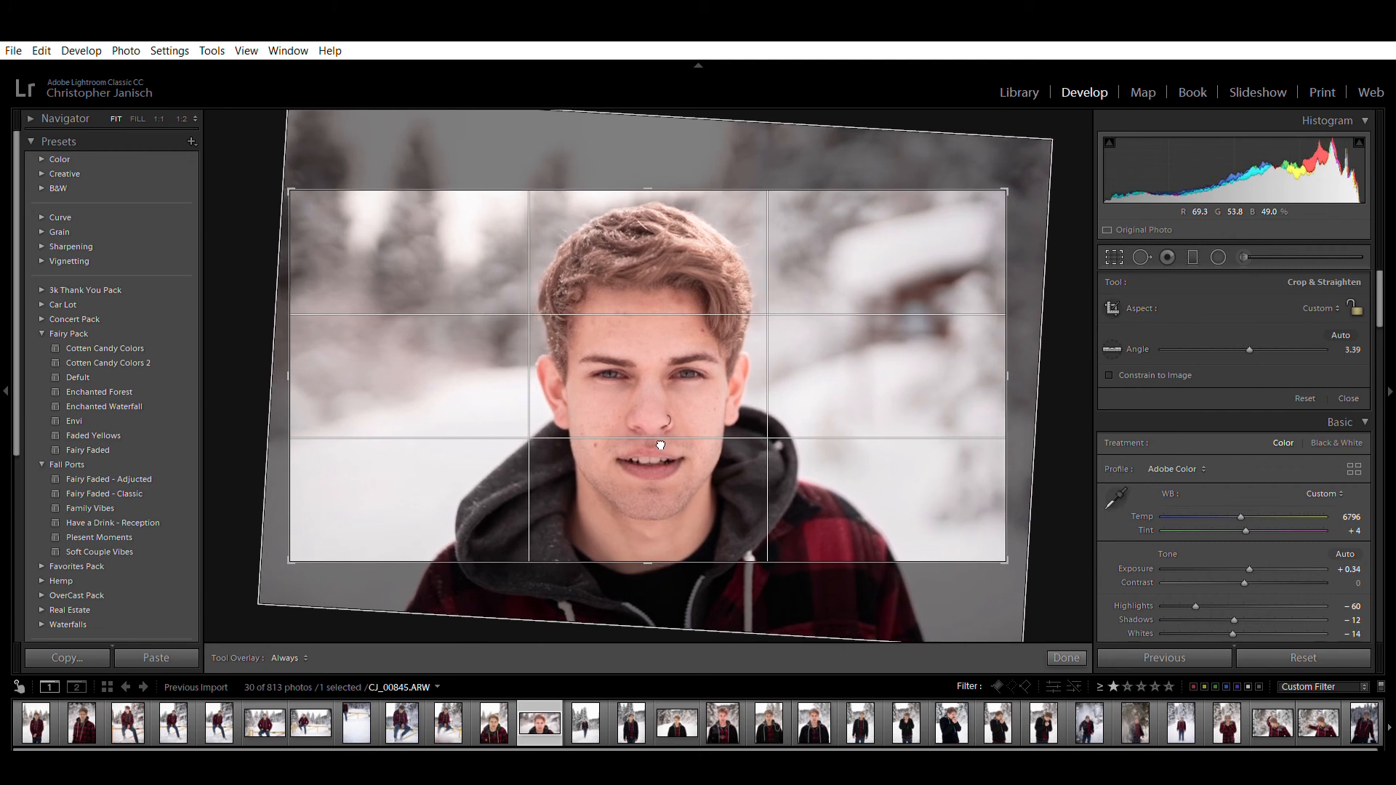
pyautogui.press('Return')
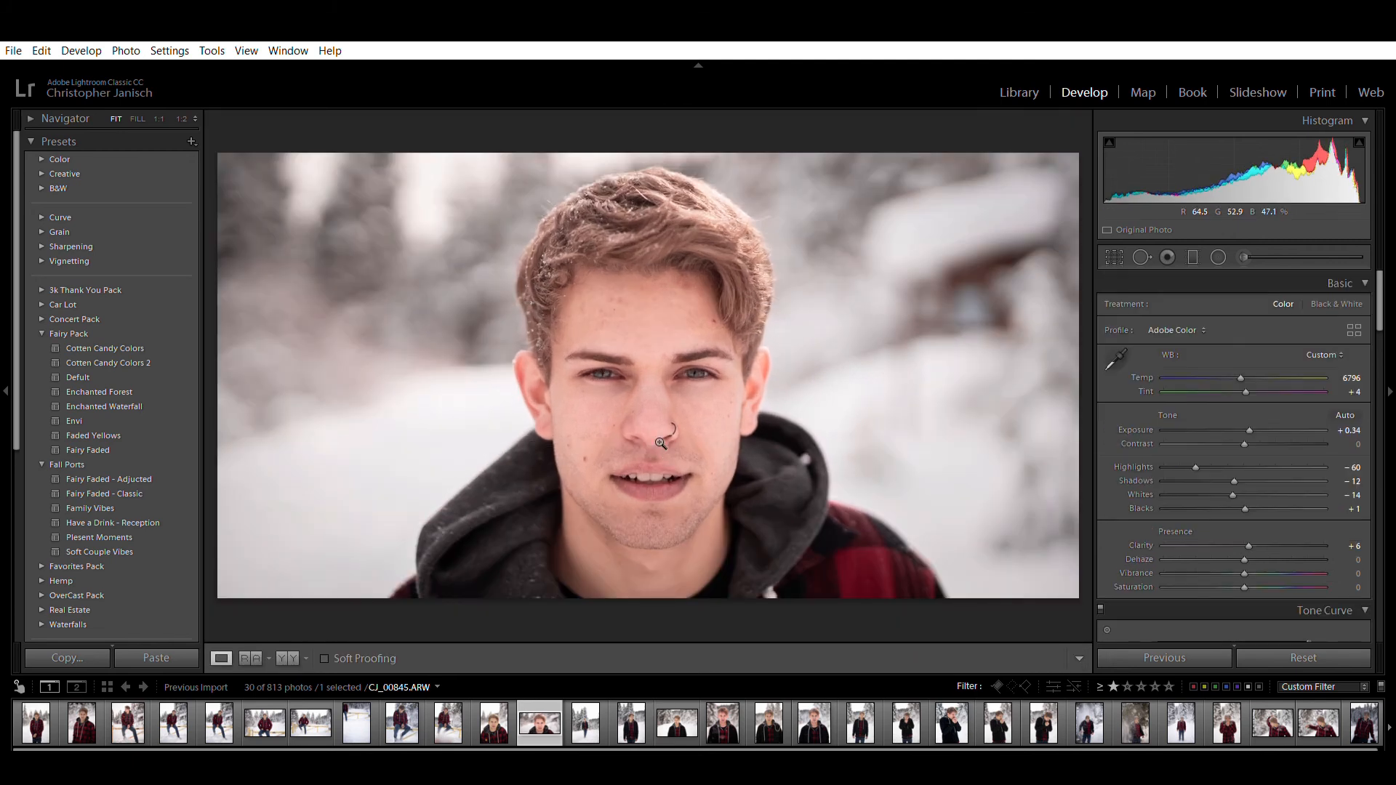
# - Extend the crop's height to include more space above the hair and more of the hoodie, and check the hair up close
pyautogui.click(1124, 254)
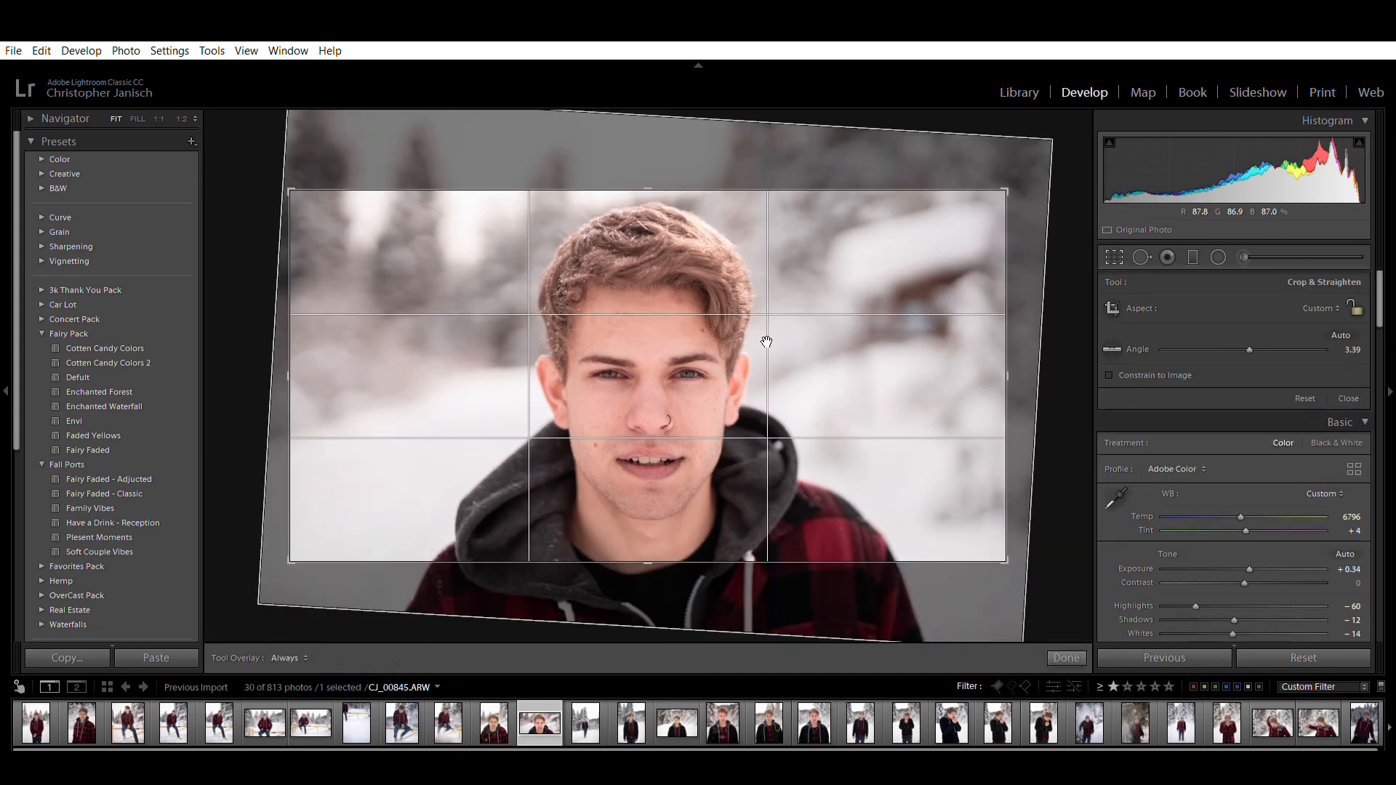
pyautogui.moveTo(722, 359); pyautogui.dragTo(722, 352)
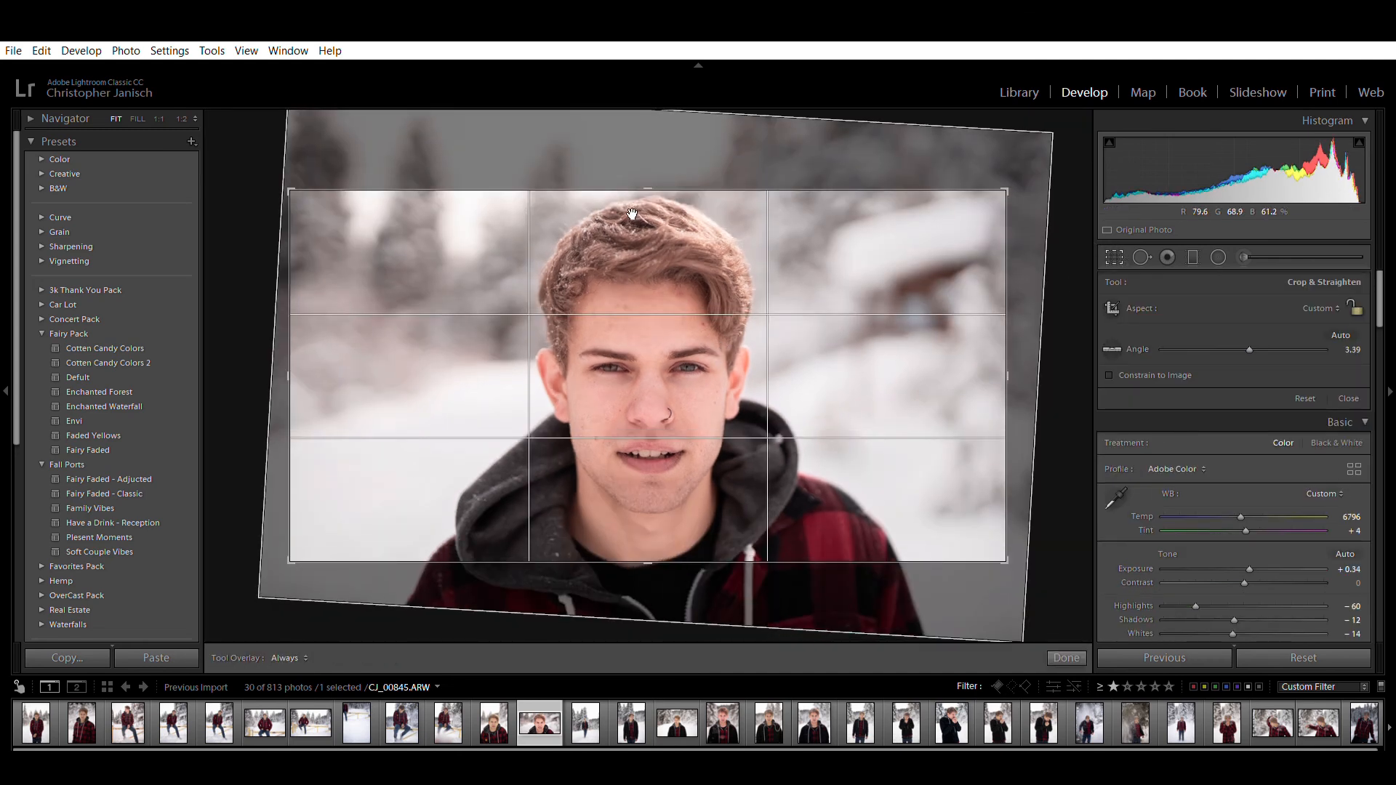
pyautogui.moveTo(648, 191); pyautogui.dragTo(648, 169)
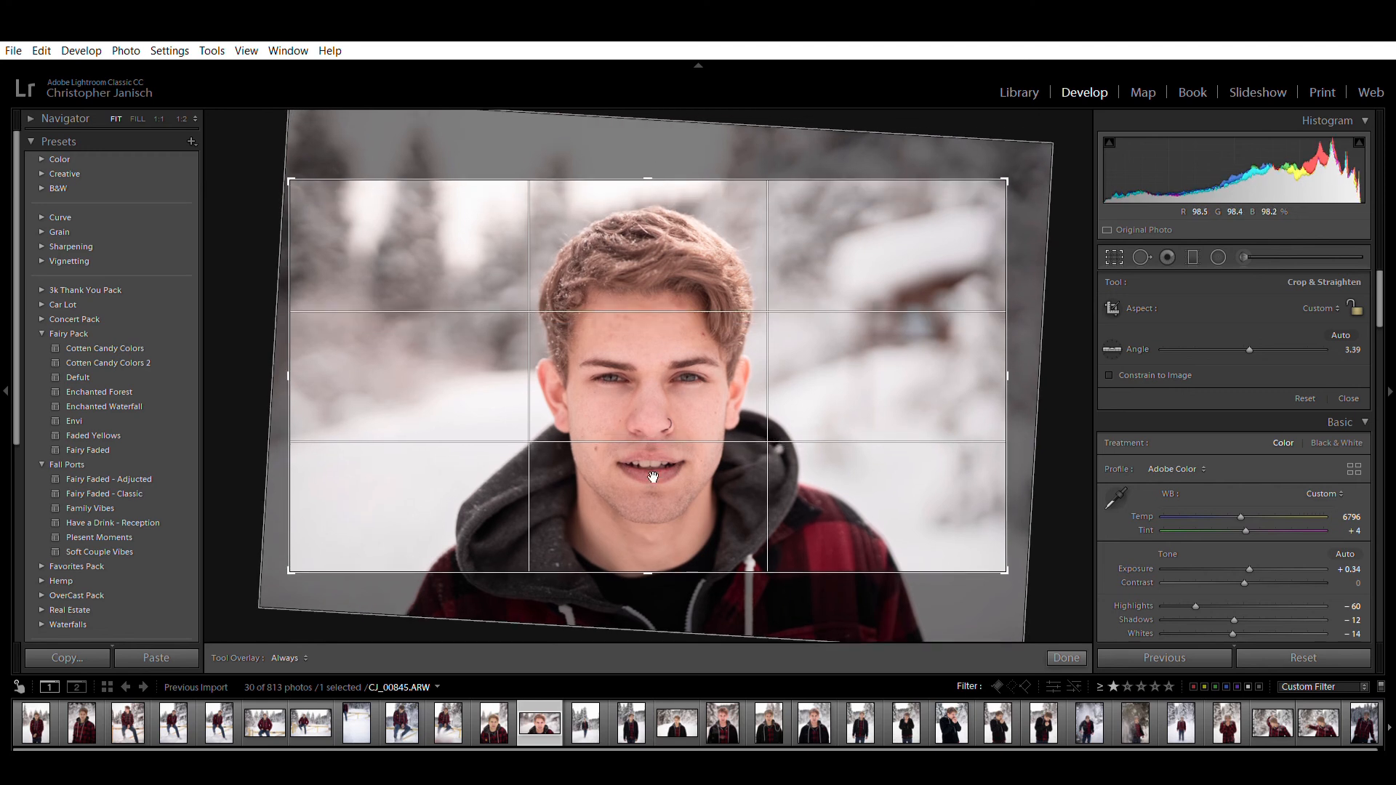
pyautogui.moveTo(658, 565); pyautogui.dragTo(657, 605)
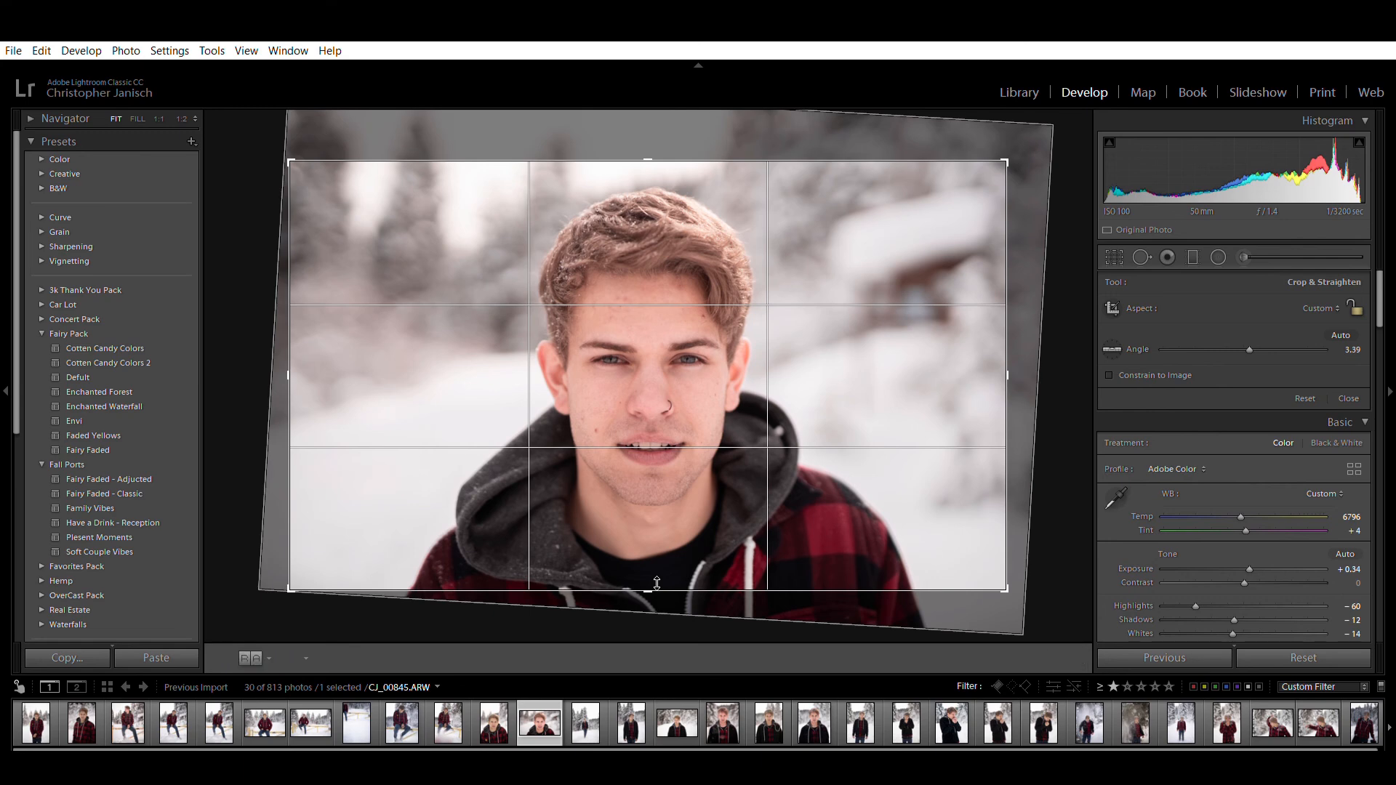
pyautogui.press('Return')
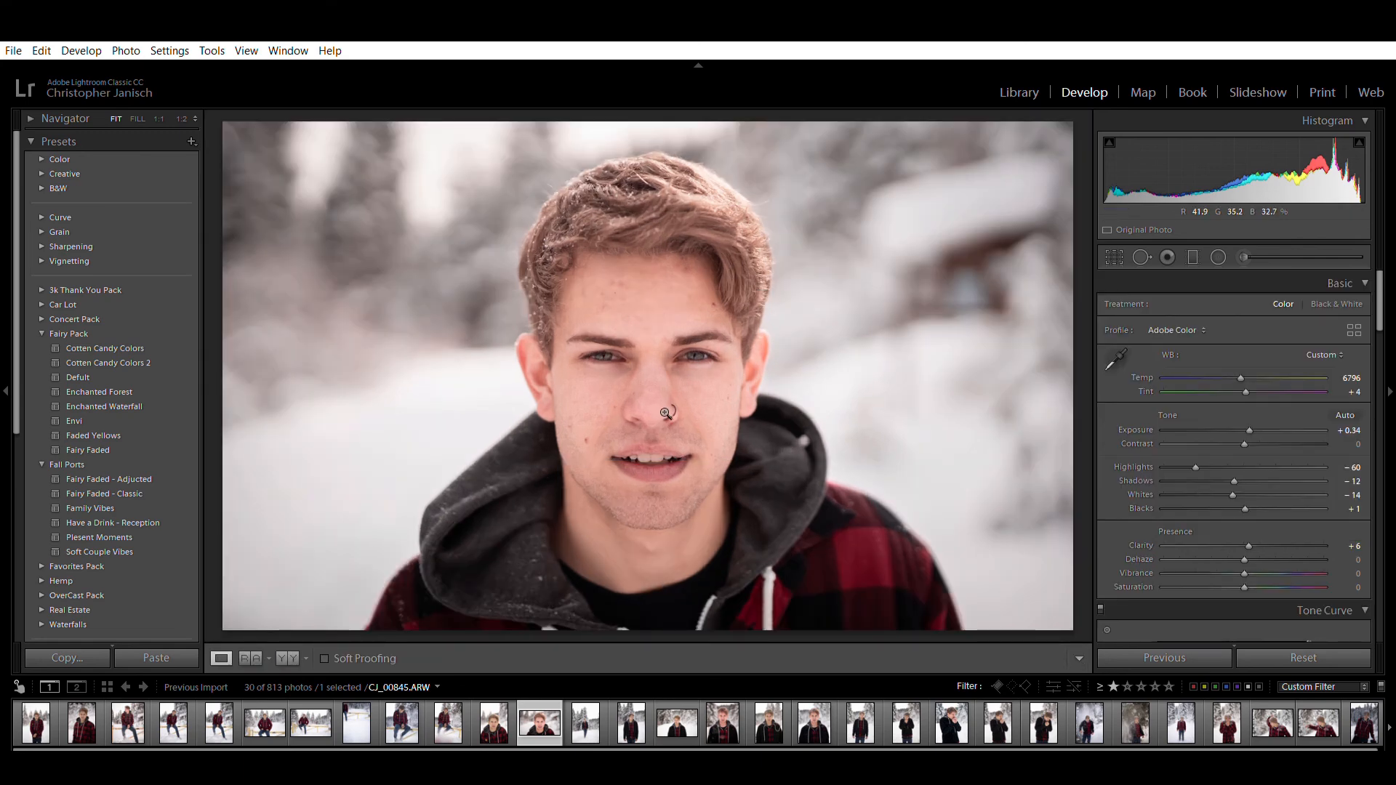
pyautogui.click(620, 185)
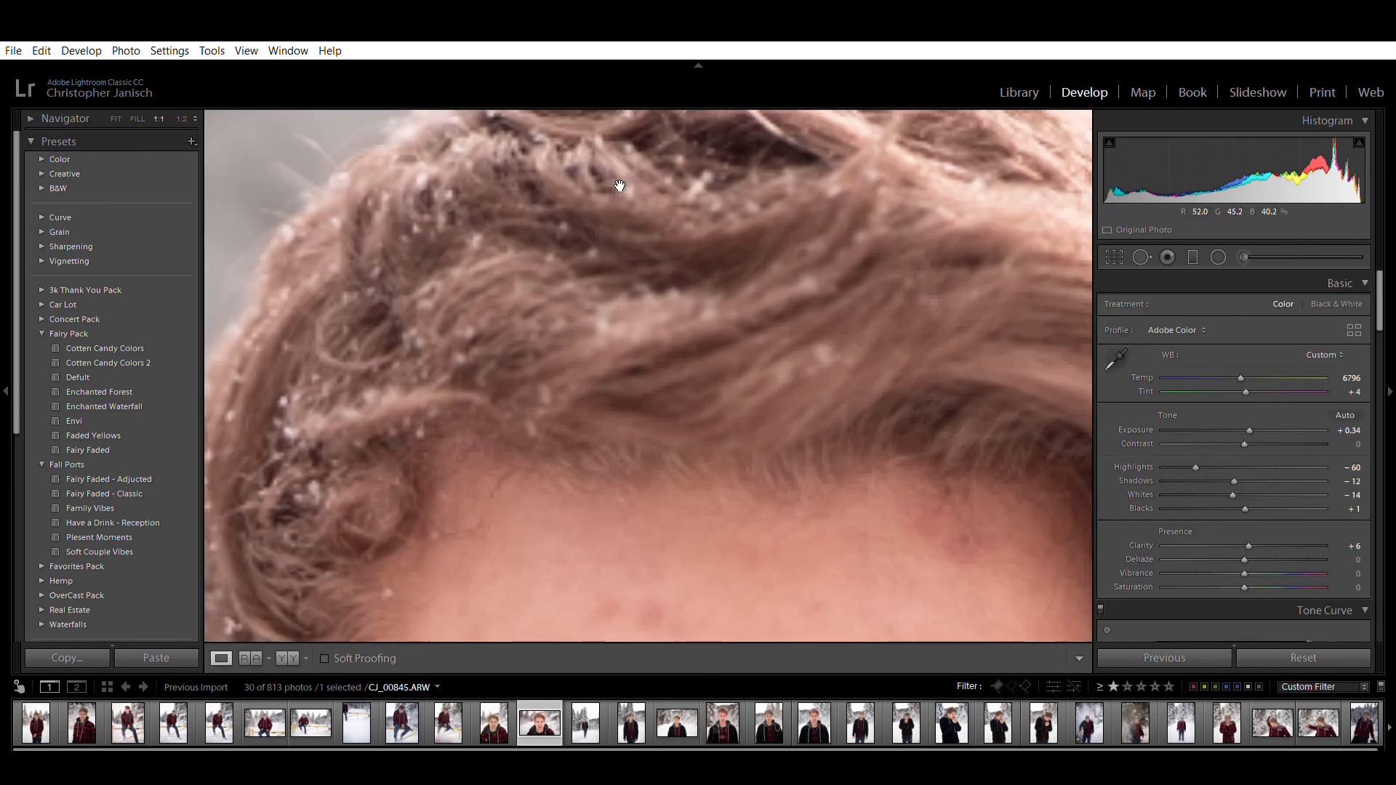
pyautogui.click(594, 349)
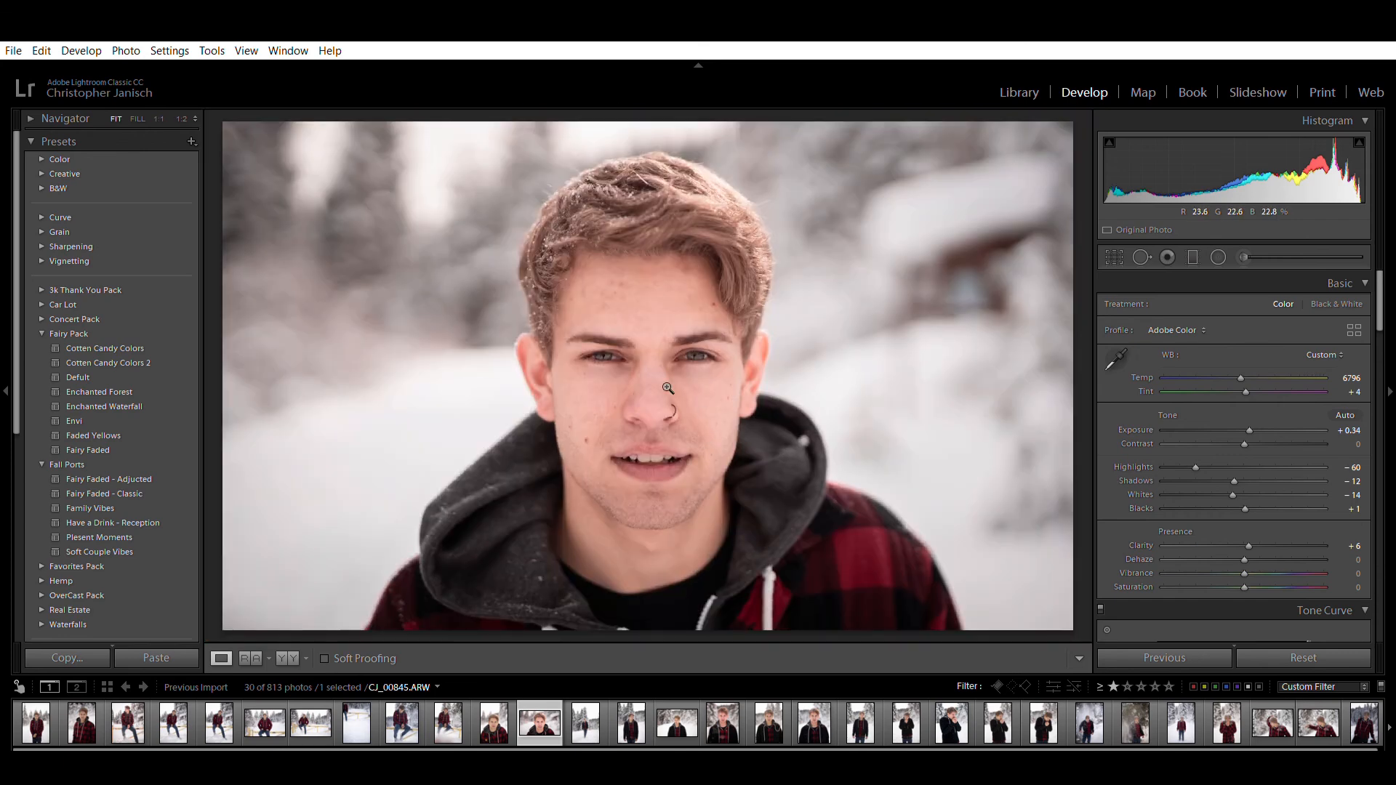